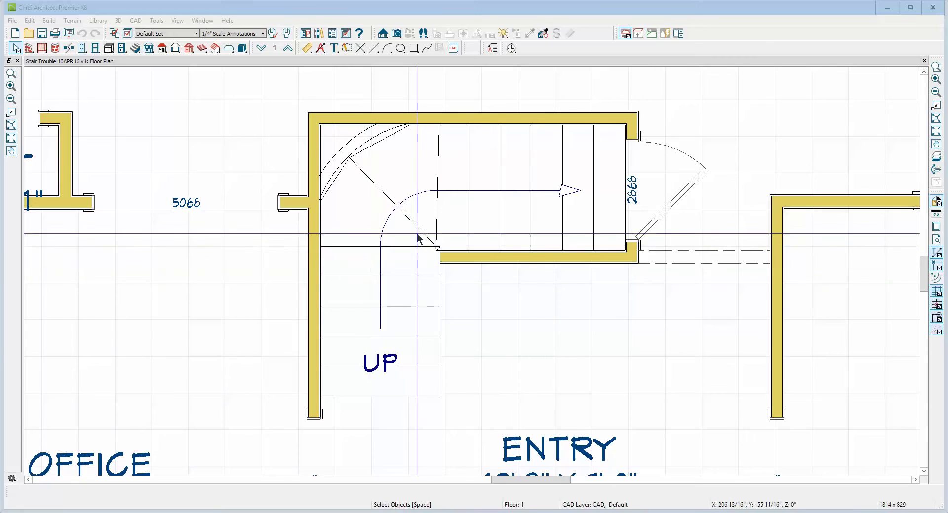
Delete the curved railing across the outer corner of the winder stairs.
scroll(417, 234, "up", 2)
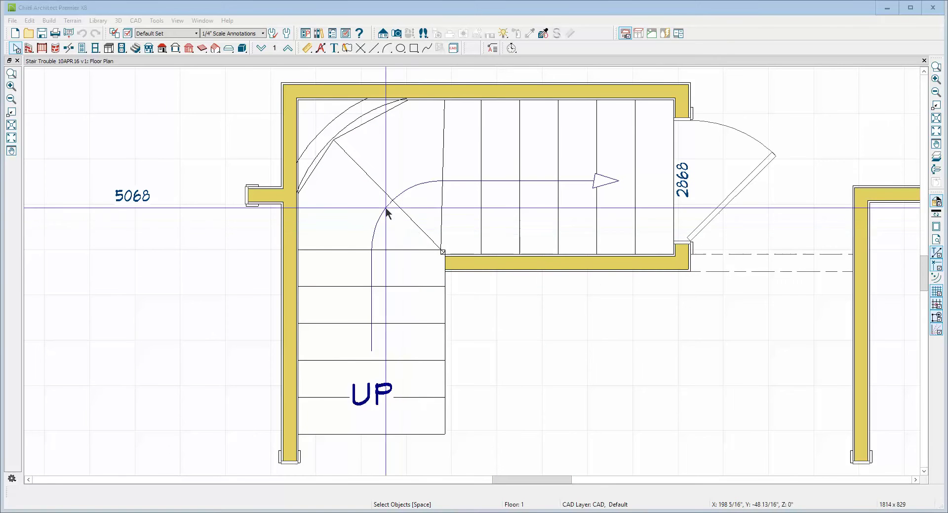
left_click(325, 144)
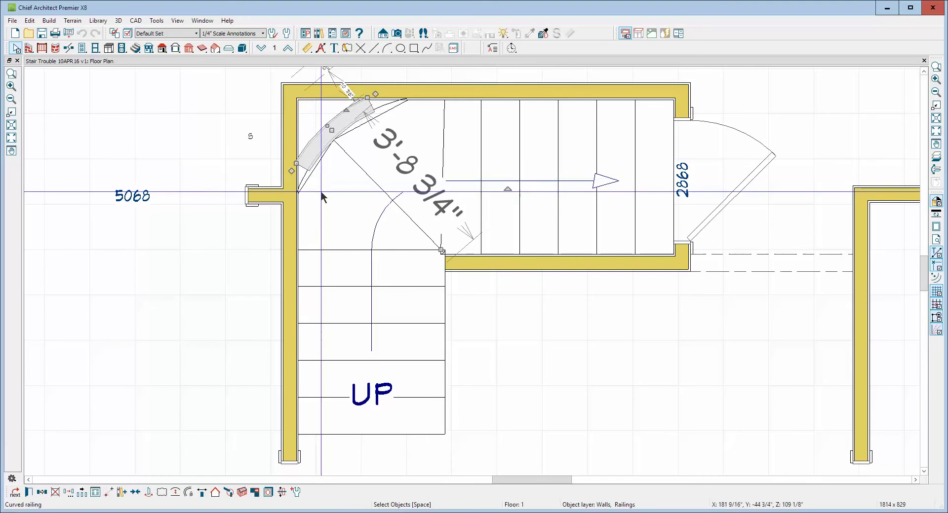
key("Delete")
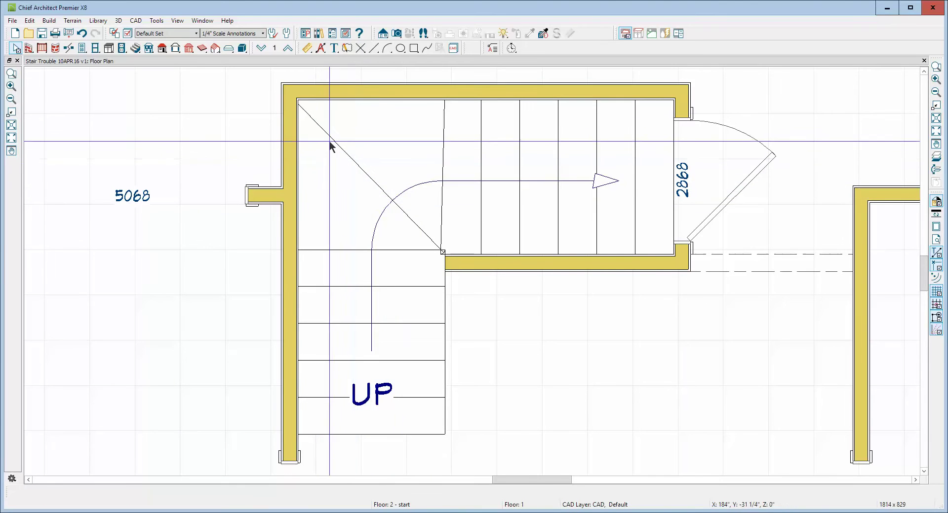
Create a full camera view looking up the staircase from the entry, dismiss the missing files list, and inspect the winders from above.
scroll(345, 141, "down", 3)
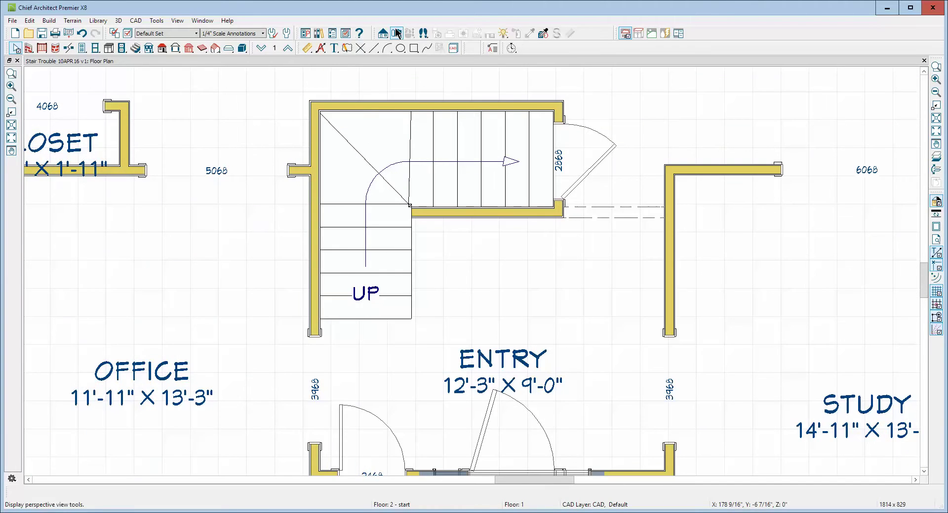
left_click(396, 33)
left_click_drag(388, 429, 379, 235)
scroll(386, 375, "up", 1)
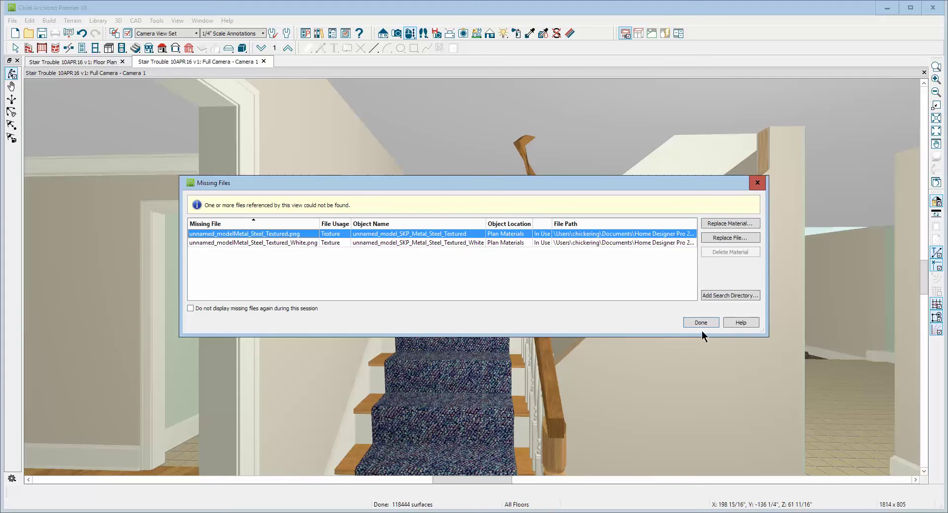
left_click(700, 324)
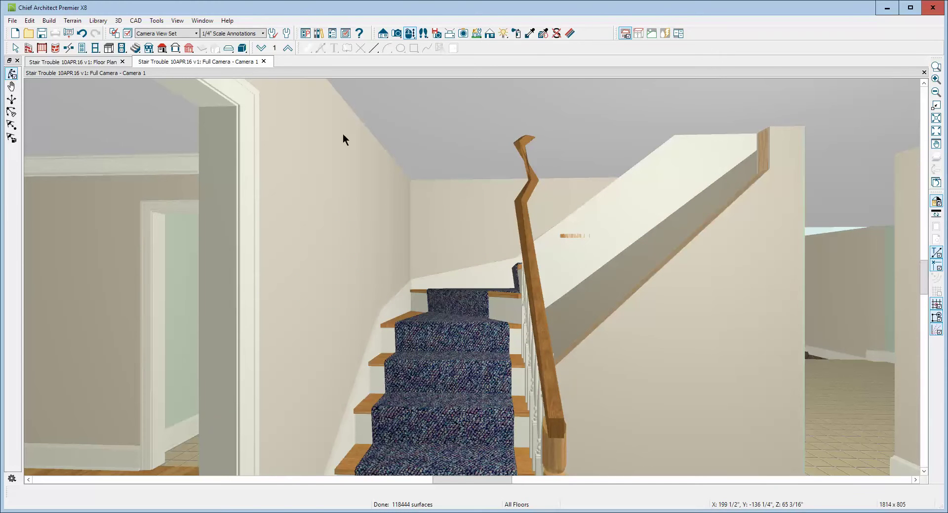
left_click(12, 74)
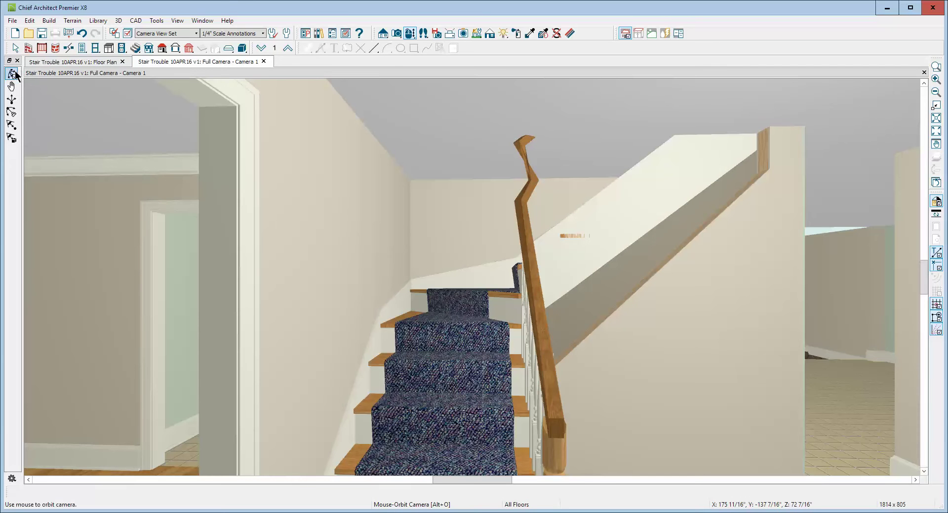
left_click_drag(327, 214, 370, 267)
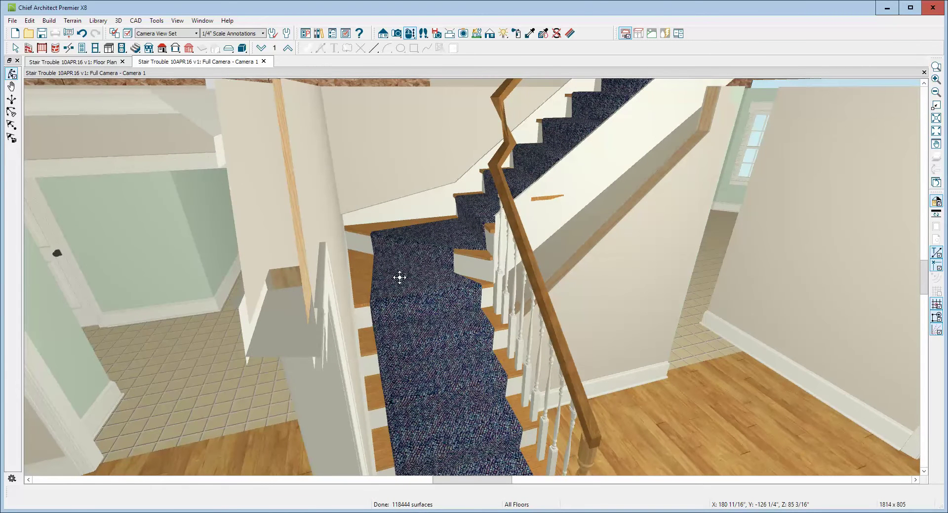
left_click_drag(422, 275, 435, 252)
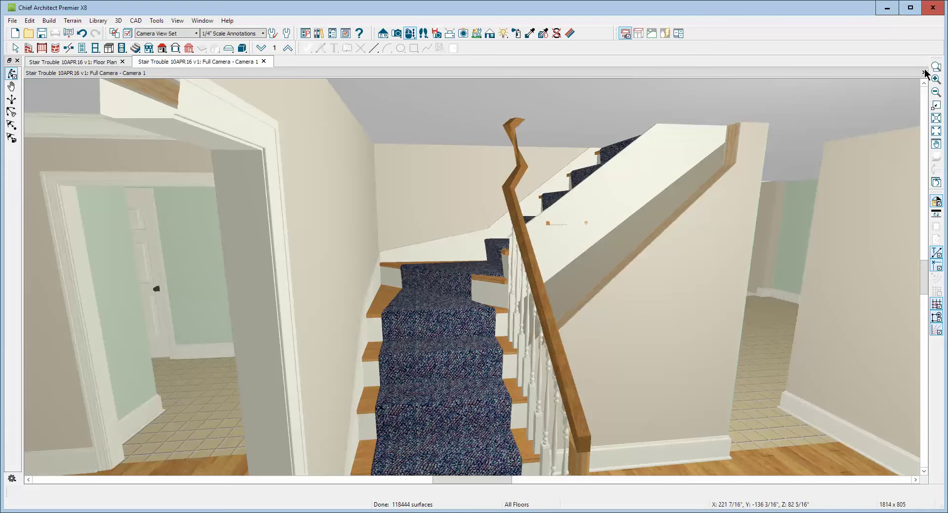
Return to the floor plan and show floor 2 with the floor below displayed as reference around the stairs.
key("ctrl+Tab")
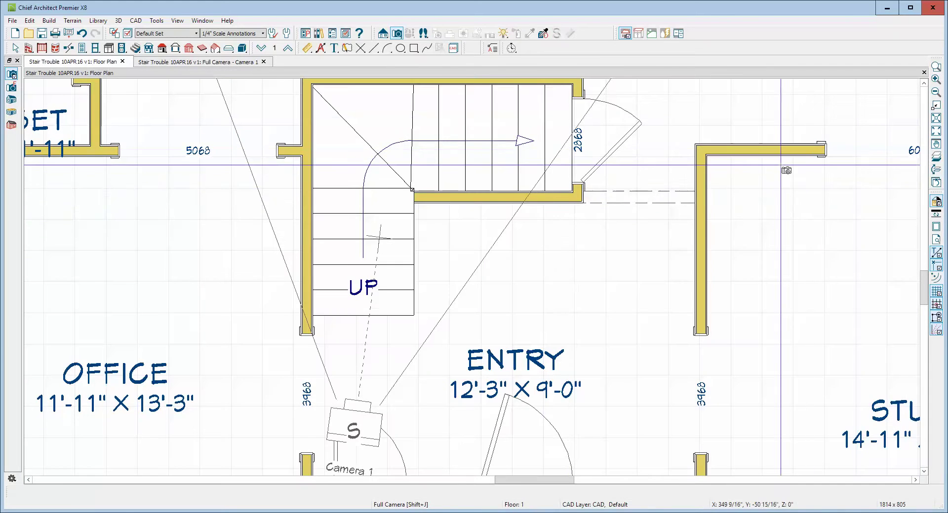
scroll(572, 208, "down", 2)
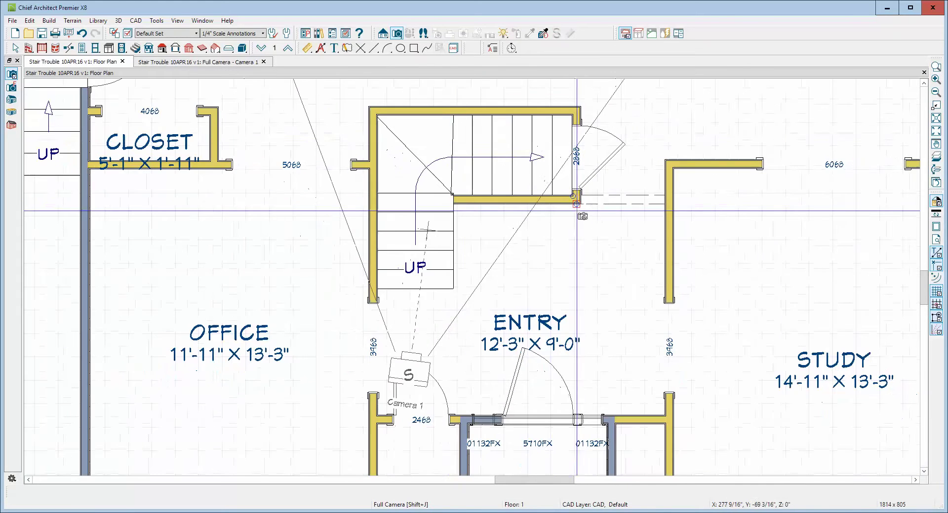
left_click(288, 48)
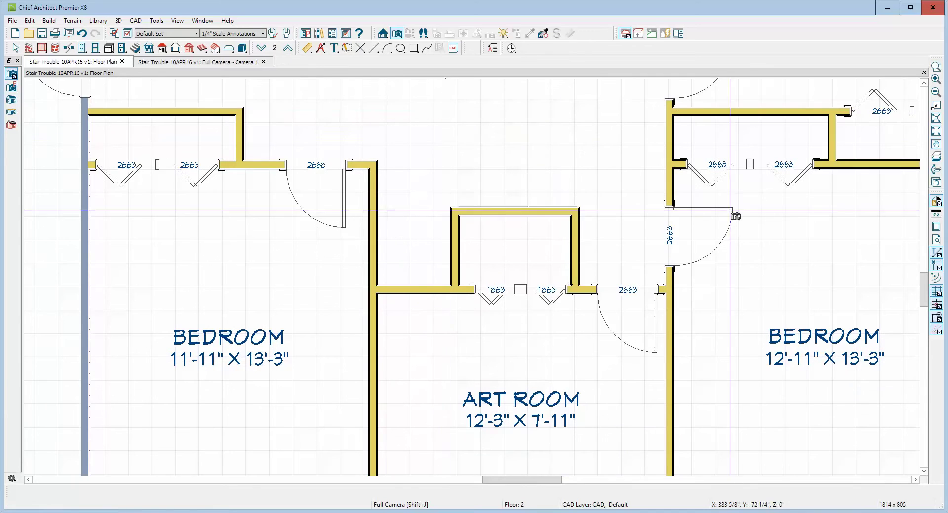
left_click(937, 159)
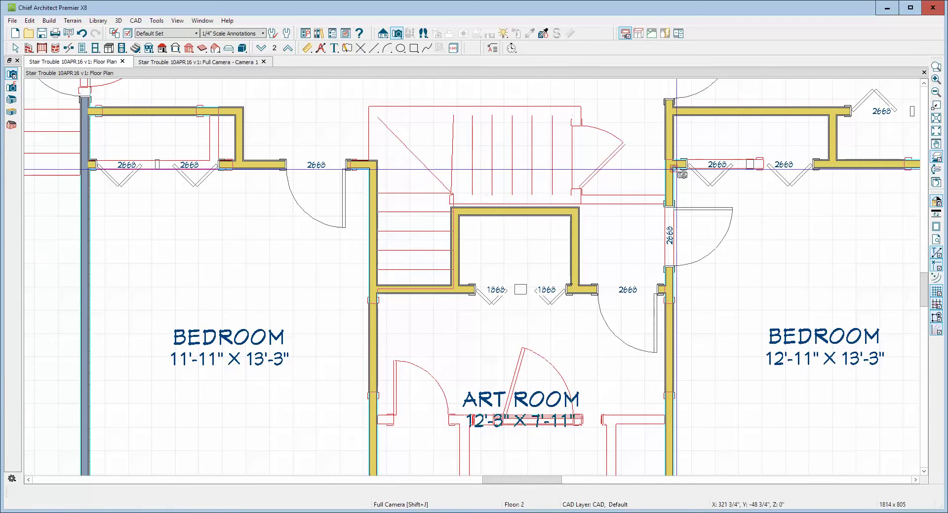
scroll(387, 192, "up", 1)
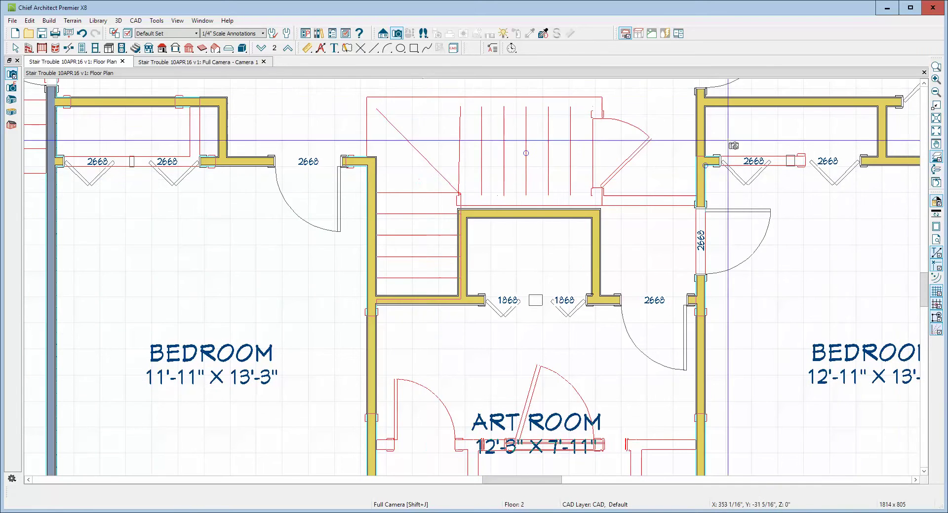
left_click(923, 84)
left_click(923, 84)
left_click(923, 84)
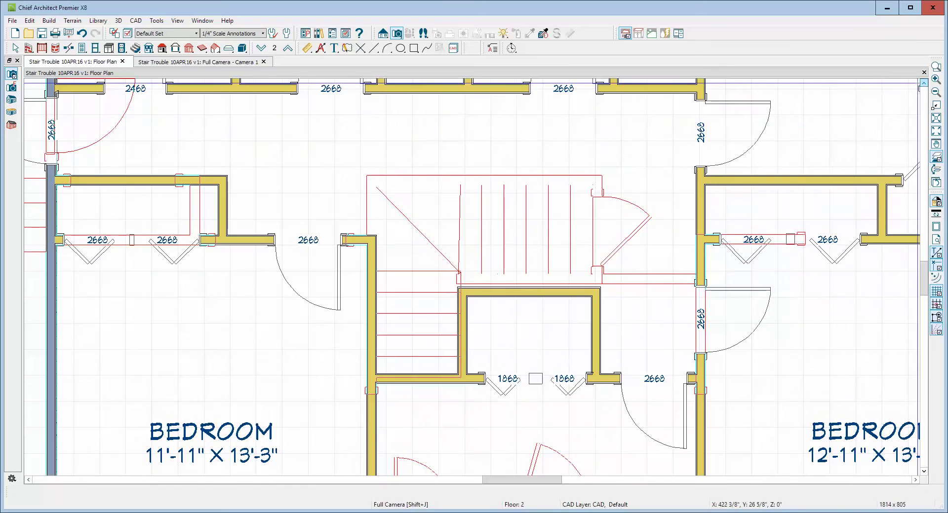
Draw straight railings around the open sides of the stairwell on floor 2, tracing the stair walls below.
key("space")
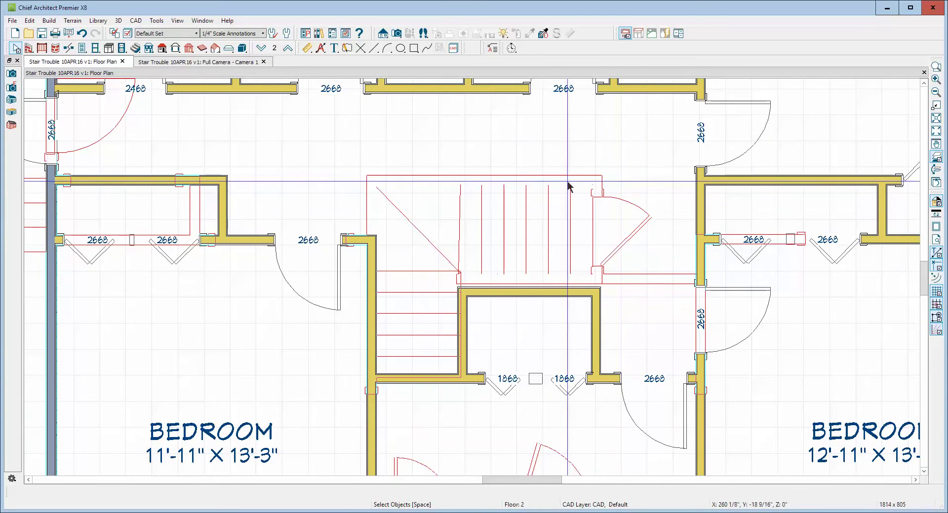
left_click(42, 48)
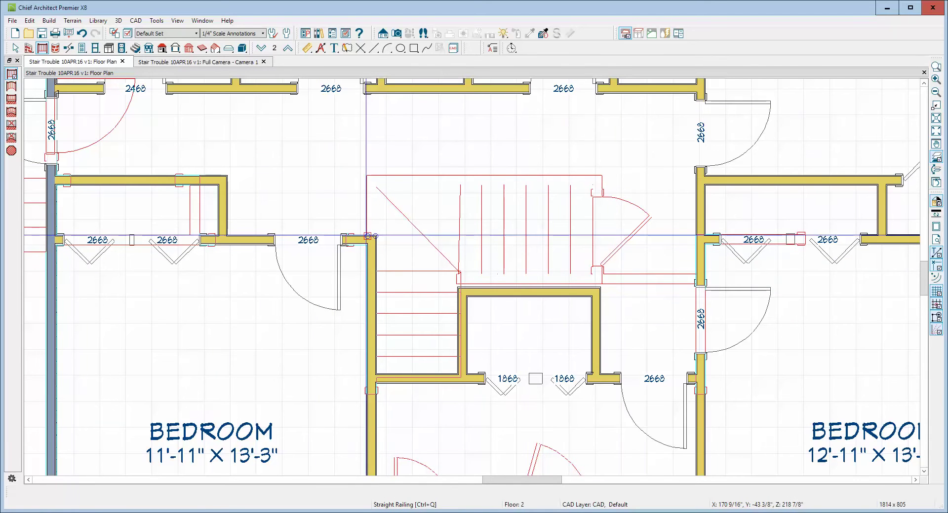
left_click_drag(368, 236, 600, 175)
left_click_drag(600, 176, 601, 286)
Nudge the railing across the head of the stairs 4 inches toward the stairwell and align it with the wall below.
right_click(607, 259)
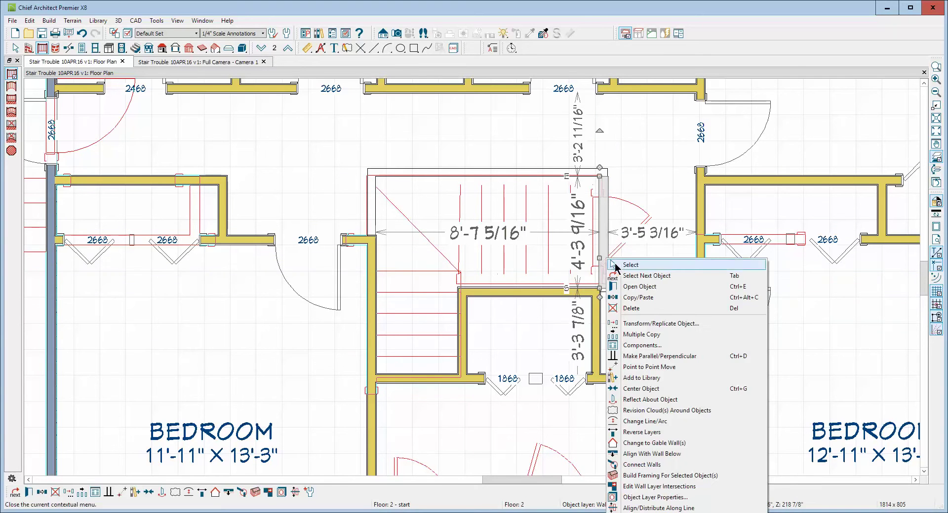
left_click(630, 265)
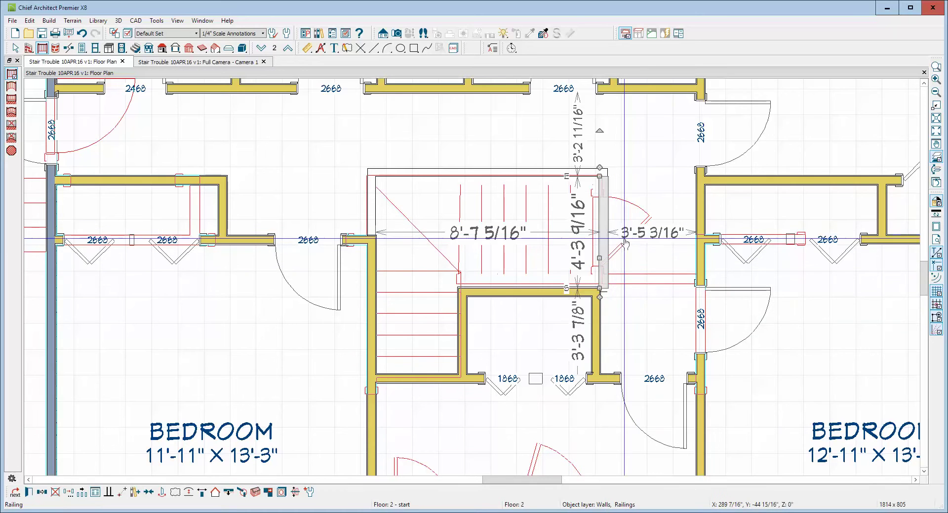
key("Left")
key("Left")
key("Left")
key("Left")
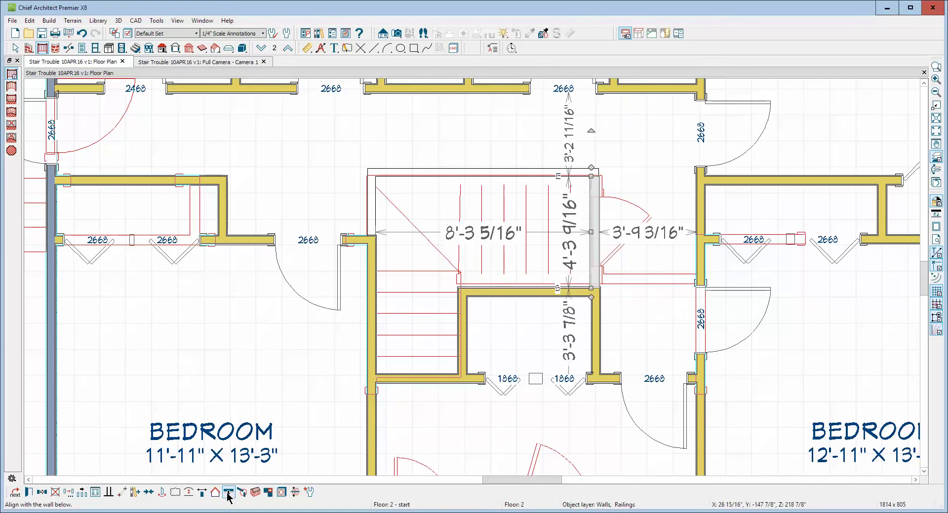
Align the long hallway-side railing and the short railing beside the winders with the walls below.
key("Escape")
left_click(496, 174)
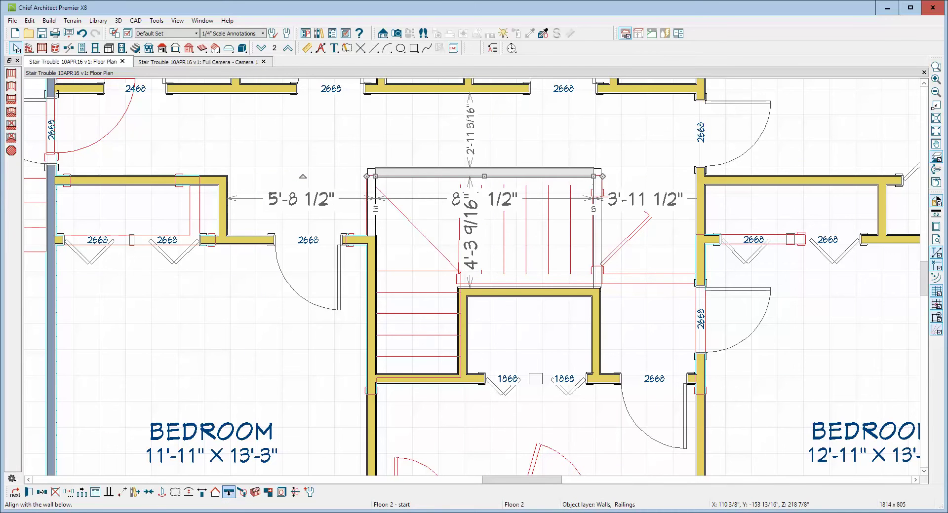
left_click(370, 212)
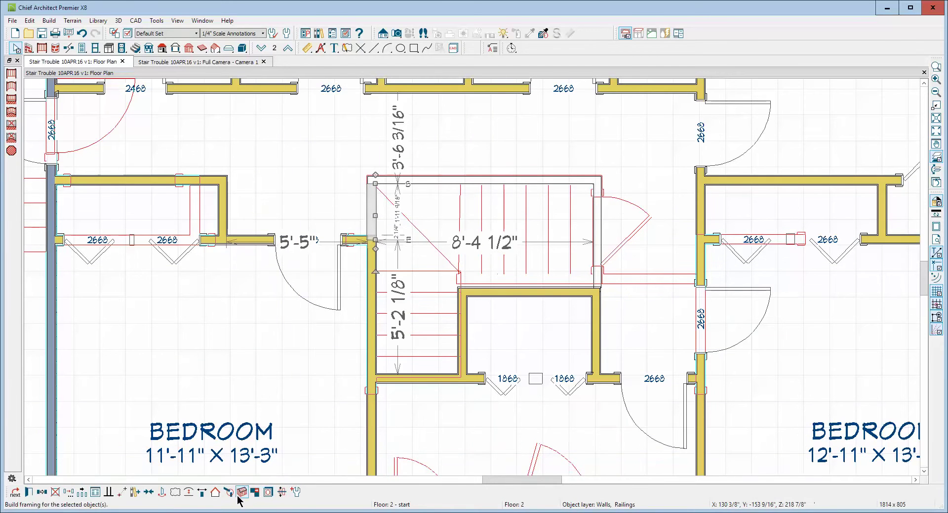
key("Escape")
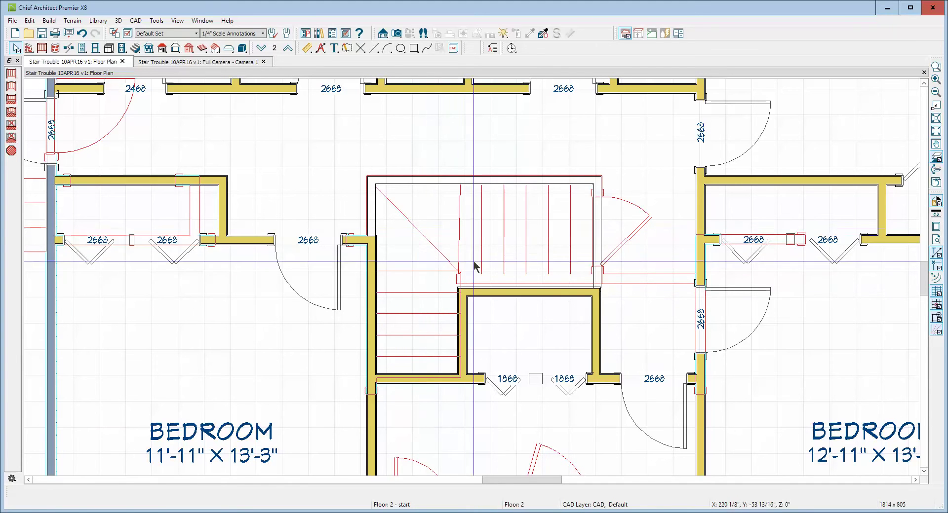
Set the room type of the enclosed stairwell on floor 2 to Open Below.
right_click(467, 240)
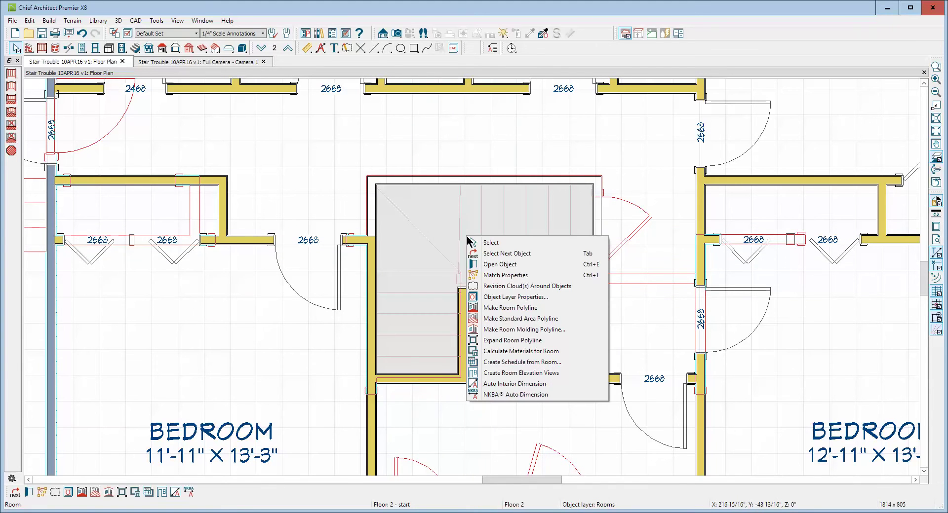
left_click(507, 265)
left_click(339, 126)
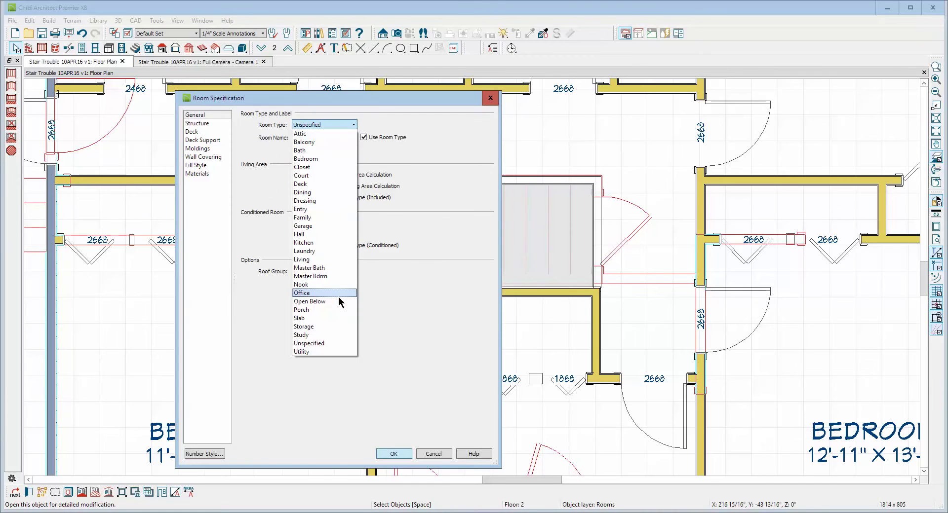
left_click(338, 301)
left_click(407, 454)
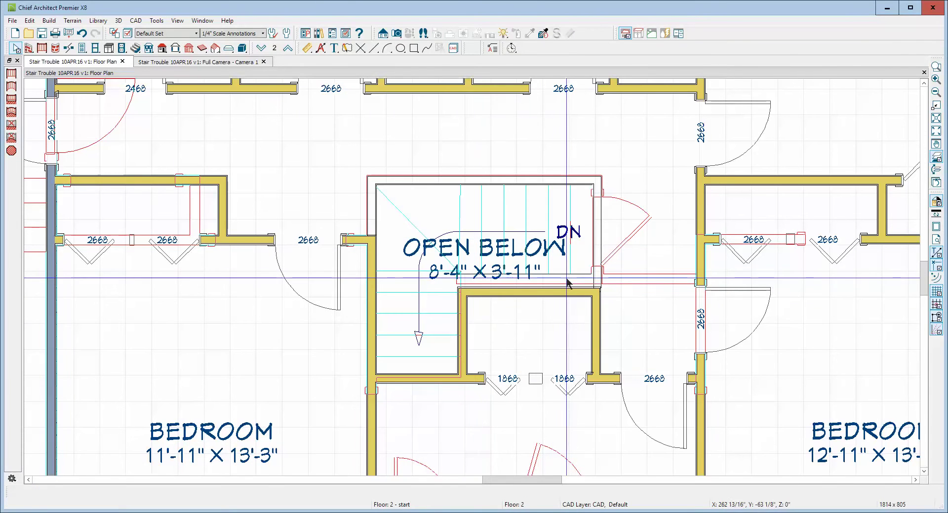
Make the railing across the head of the stairs invisible.
right_click(601, 242)
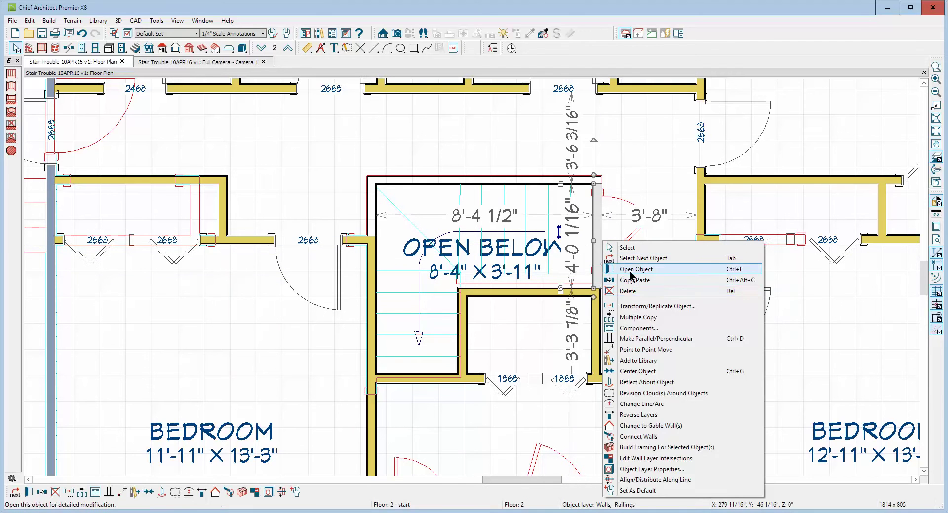
left_click(631, 270)
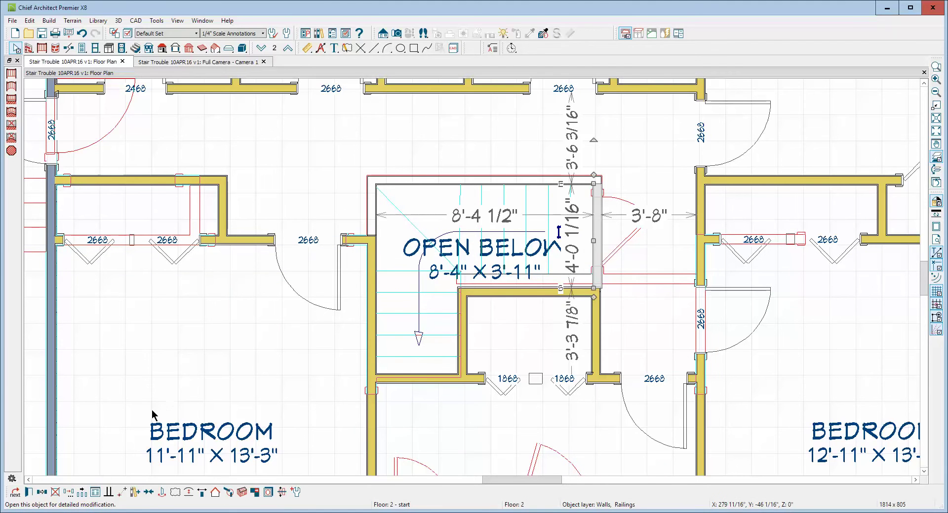
left_click(489, 245)
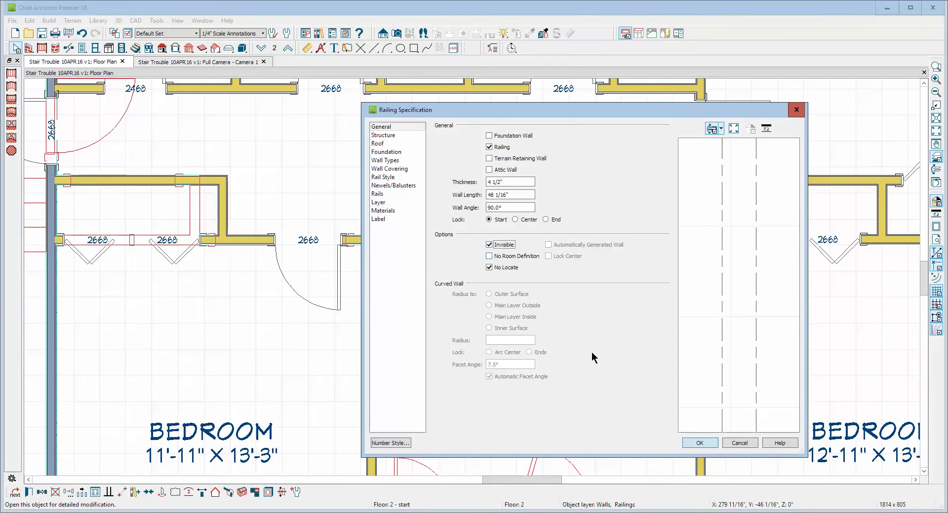
left_click(699, 443)
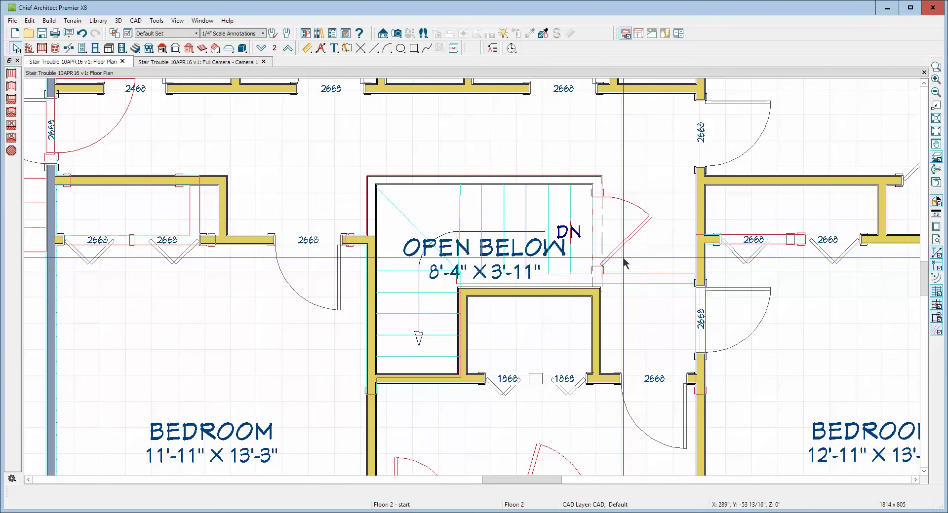
Go back to floor 1 and examine the stairwell opening and upper railing in the camera view from several distances.
left_click(263, 48)
scroll(378, 98, "down", 3)
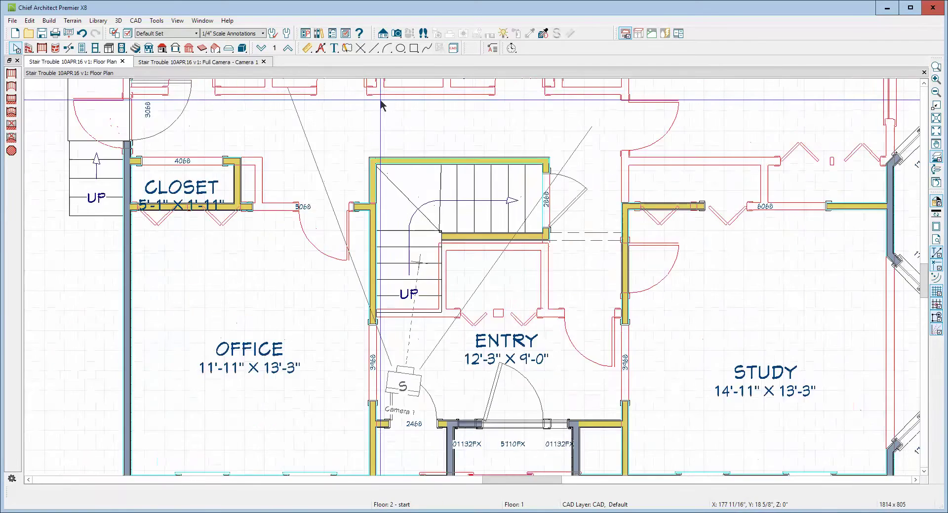
scroll(380, 100, "up", 3)
key("ctrl+Tab")
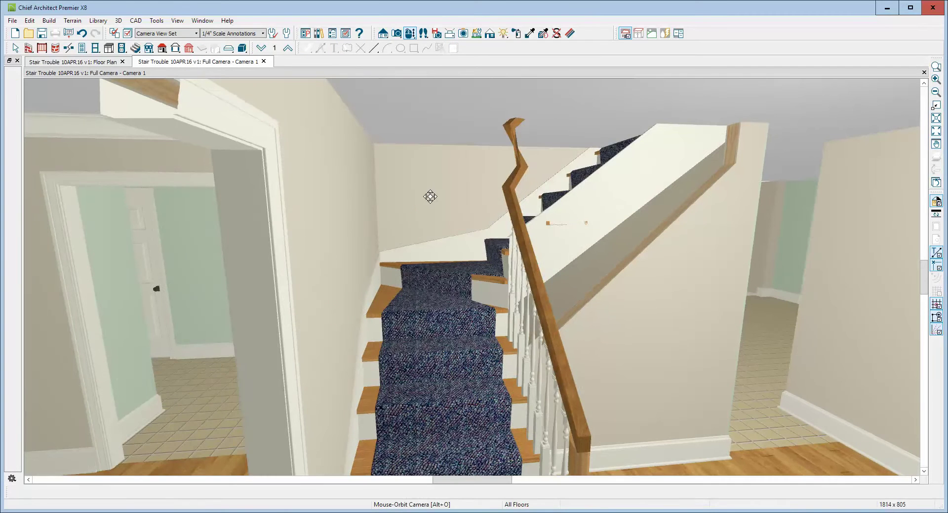
scroll(418, 170, "down", 3)
scroll(419, 170, "up", 3)
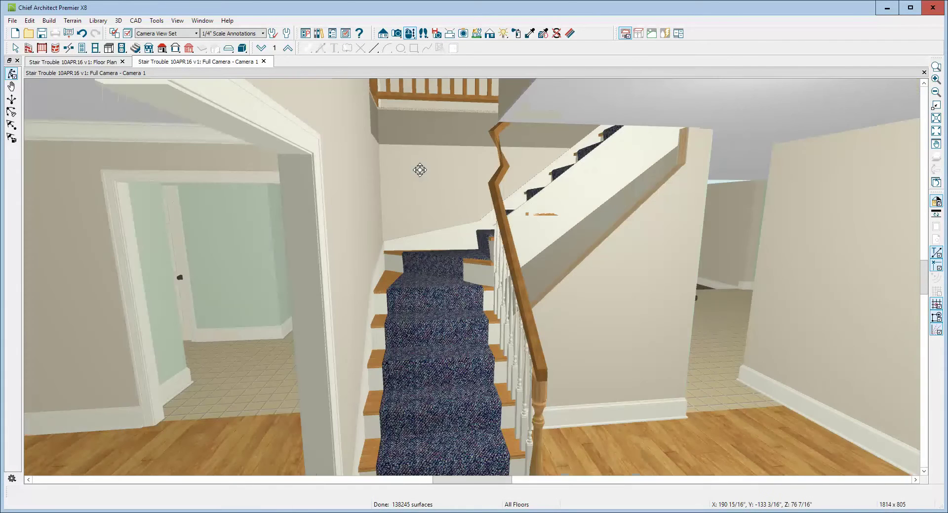
scroll(420, 170, "up", 2)
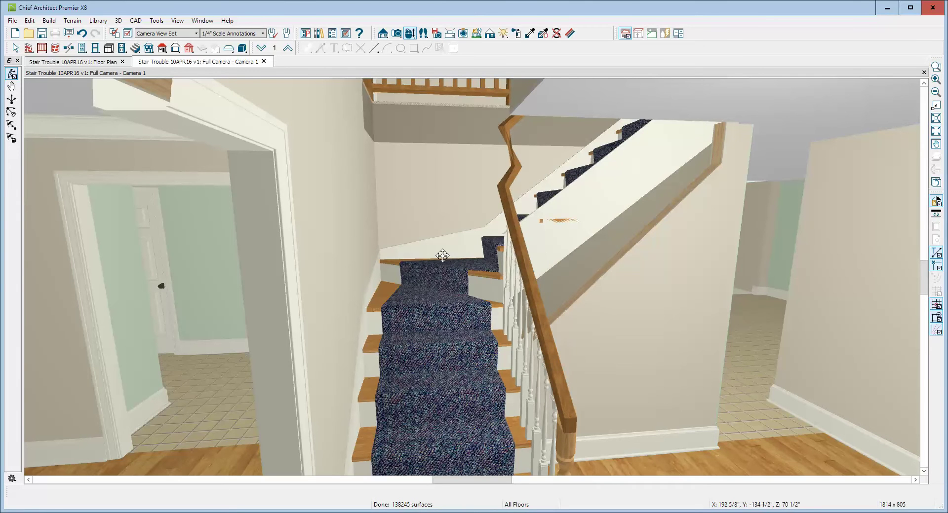
scroll(439, 284, "down", 2)
scroll(439, 283, "down", 2)
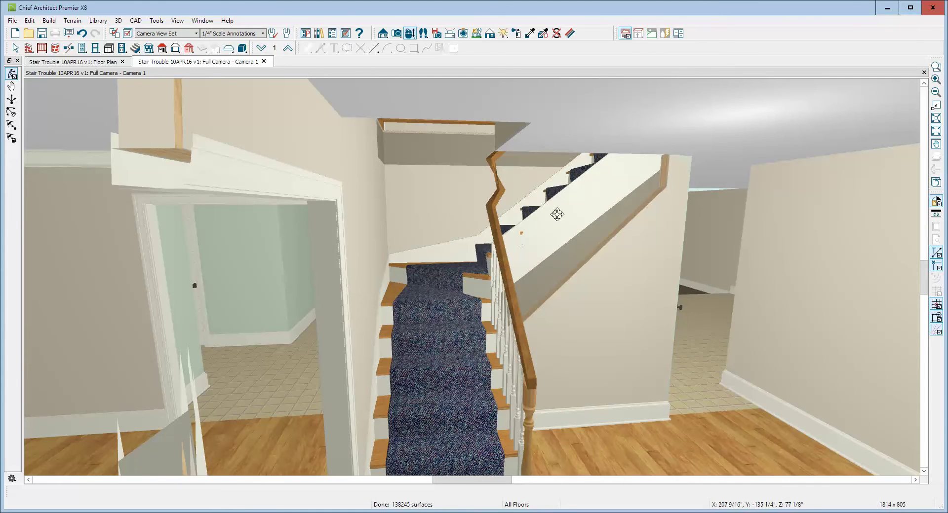
Turn off the Stringer at Wall option in the winder staircase's style settings.
right_click(526, 242)
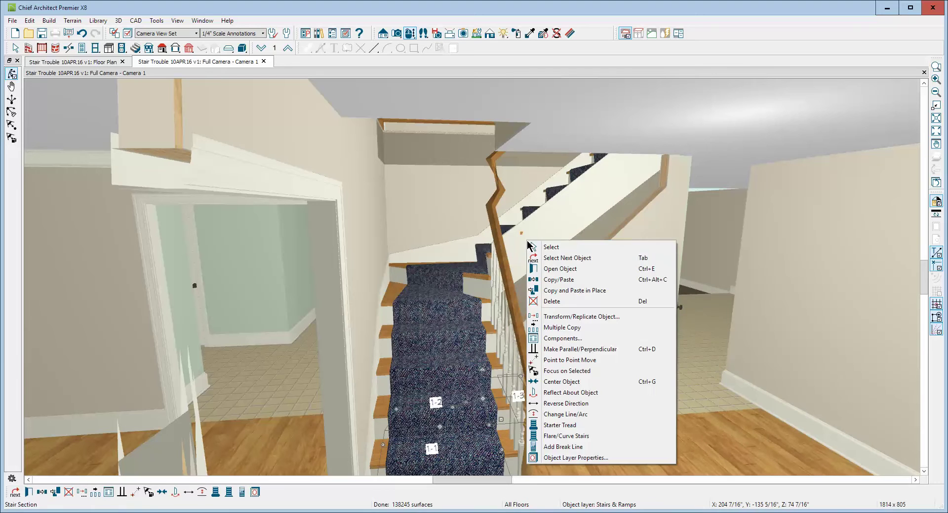
left_click(563, 269)
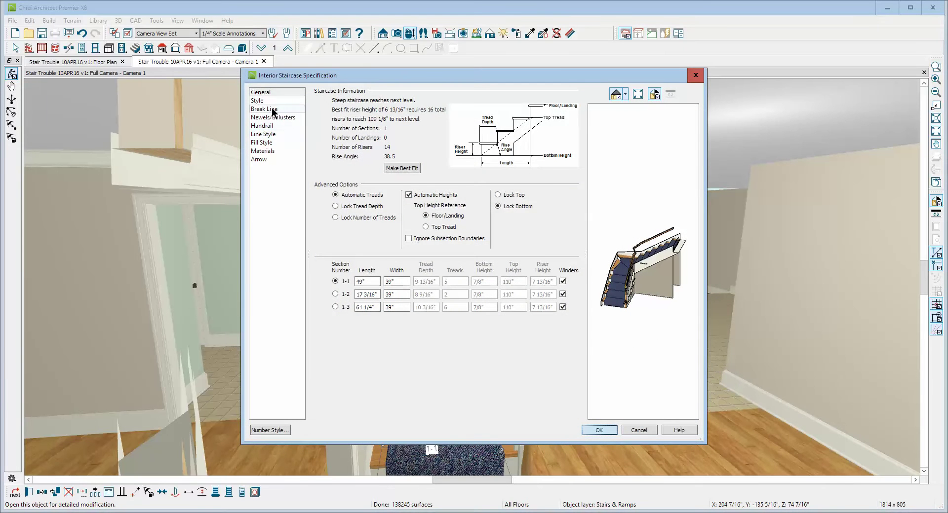
left_click(266, 102)
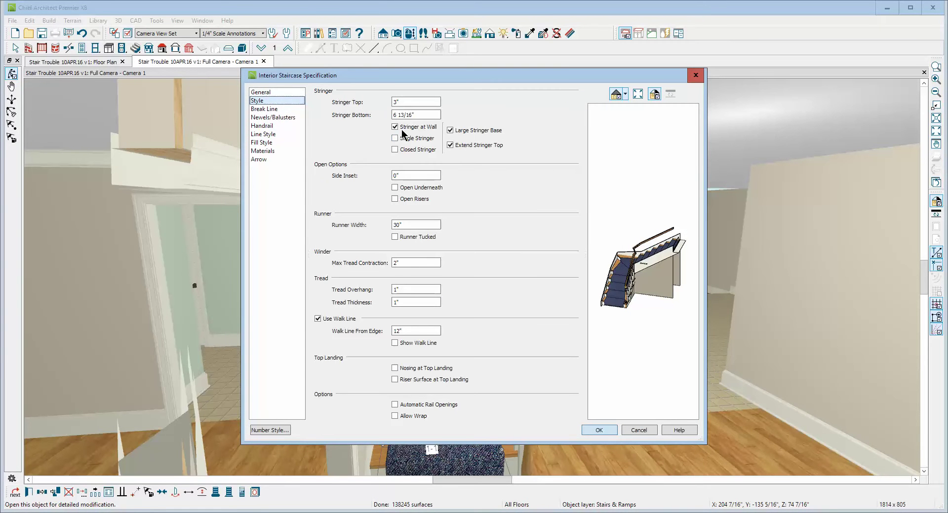
left_click(408, 130)
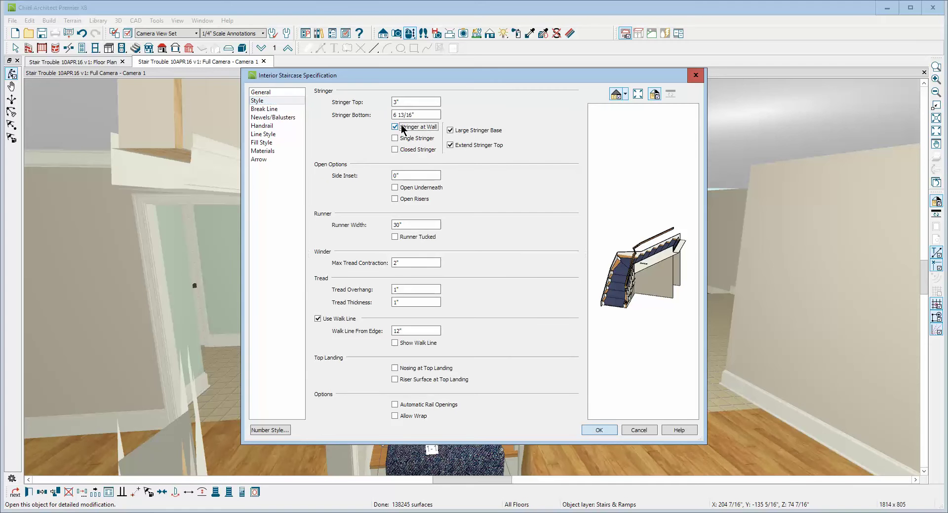
left_click(605, 430)
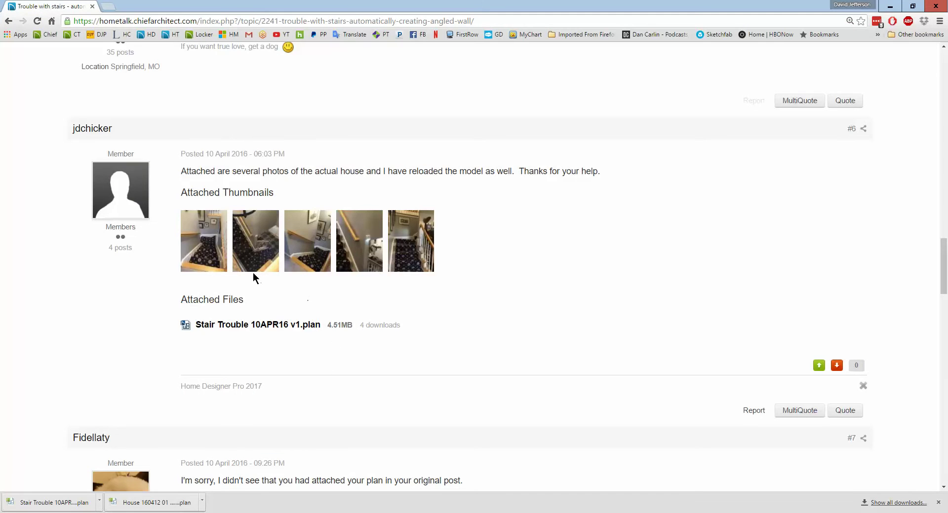
In the web browser, examine the second attached forum photo of the real stairs, then close it and return to Chief Architect.
left_click(257, 260)
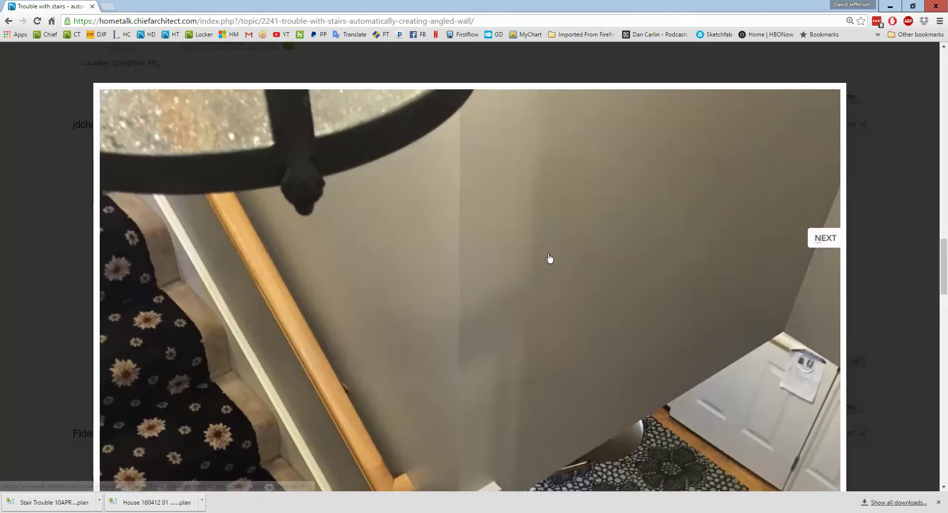
scroll(549, 258, "down", 6)
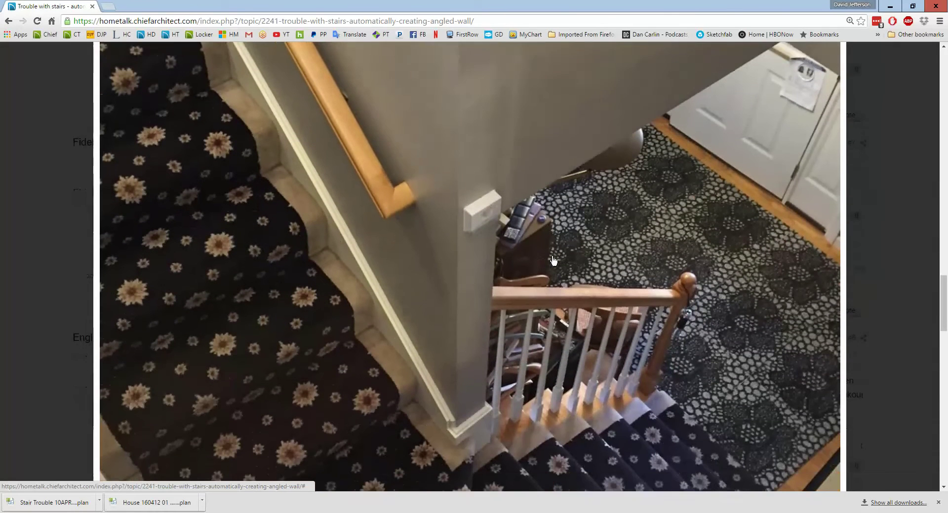
scroll(554, 261, "down", 1)
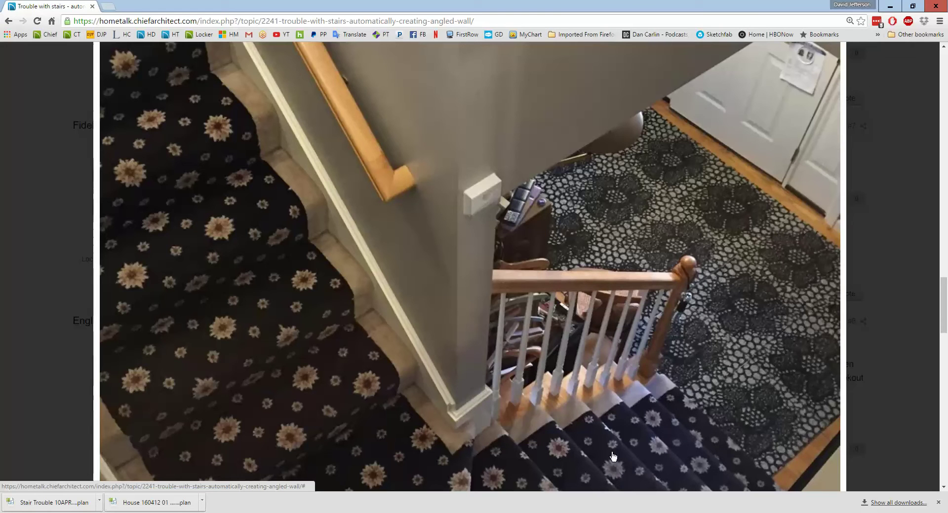
scroll(815, 189, "down", 3)
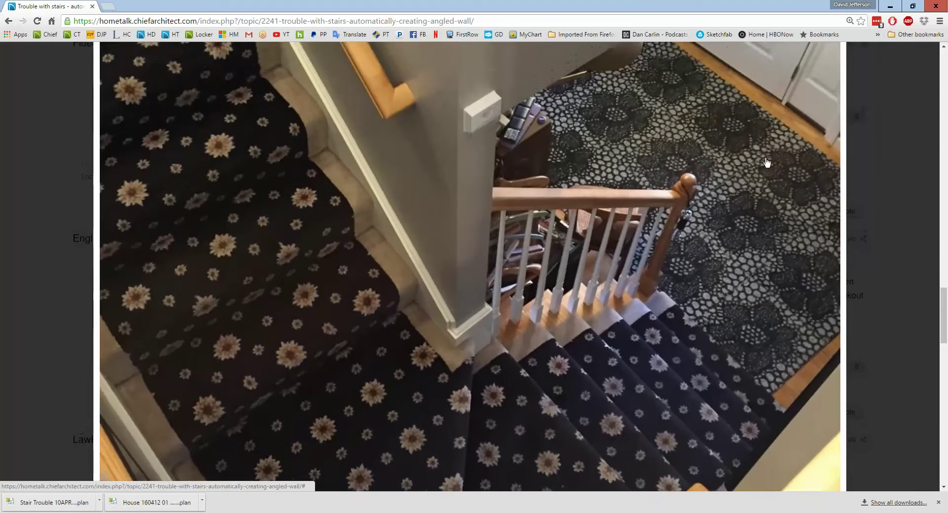
scroll(798, 243, "down", 3)
scroll(809, 274, "down", 5)
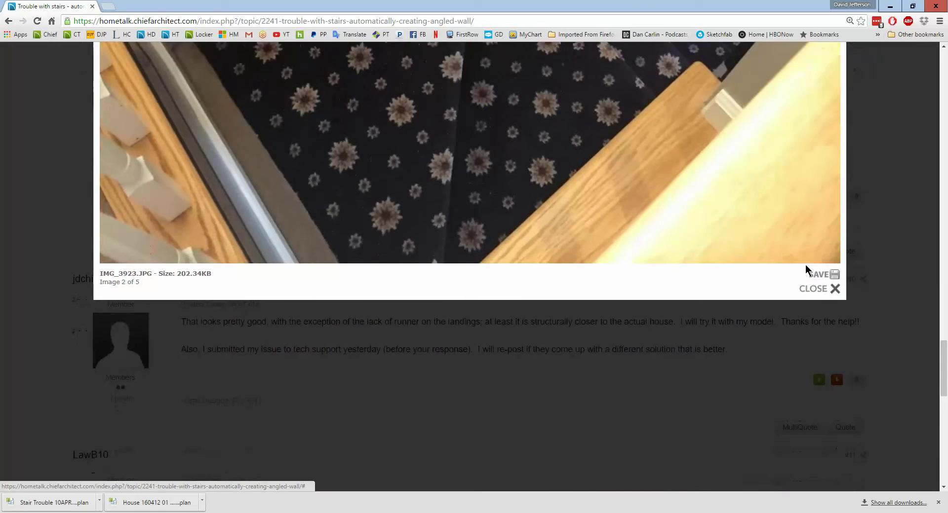
left_click(827, 287)
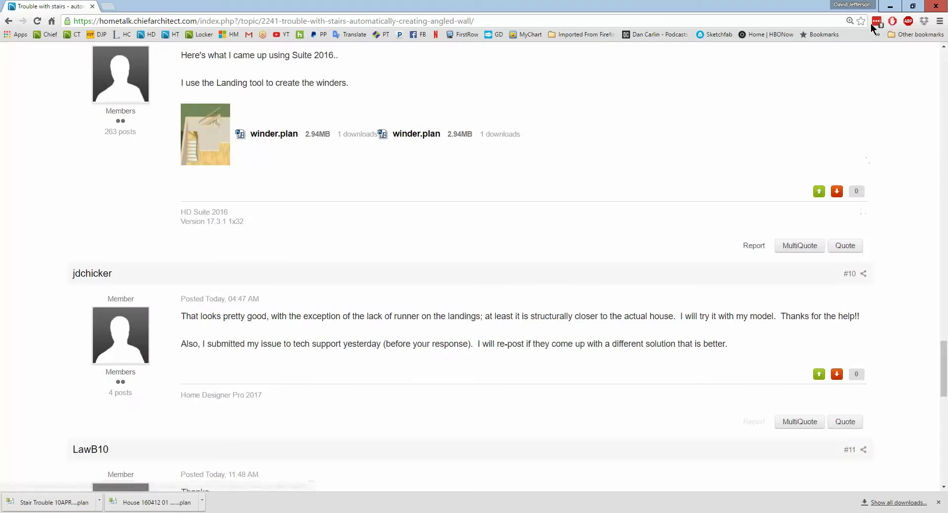
left_click(890, 6)
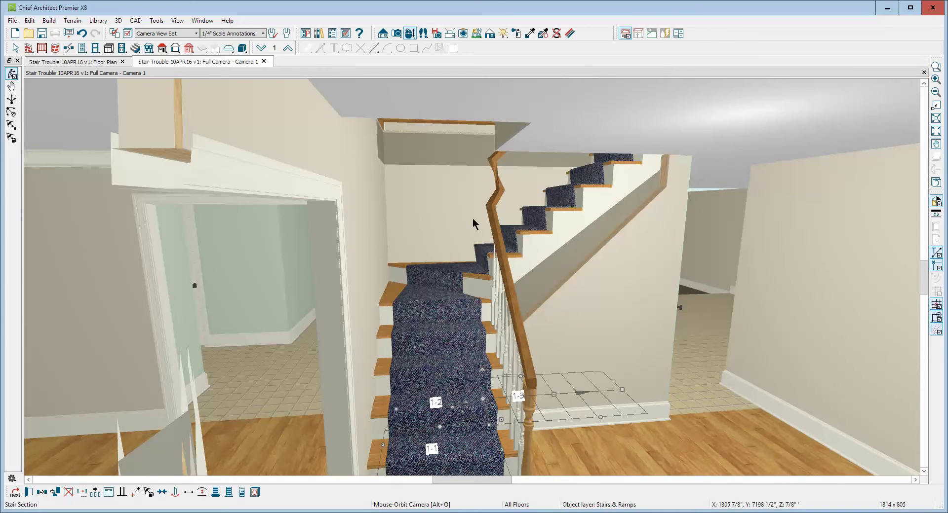
Enable smooth transitions on the right side of the staircase railing.
right_click(532, 242)
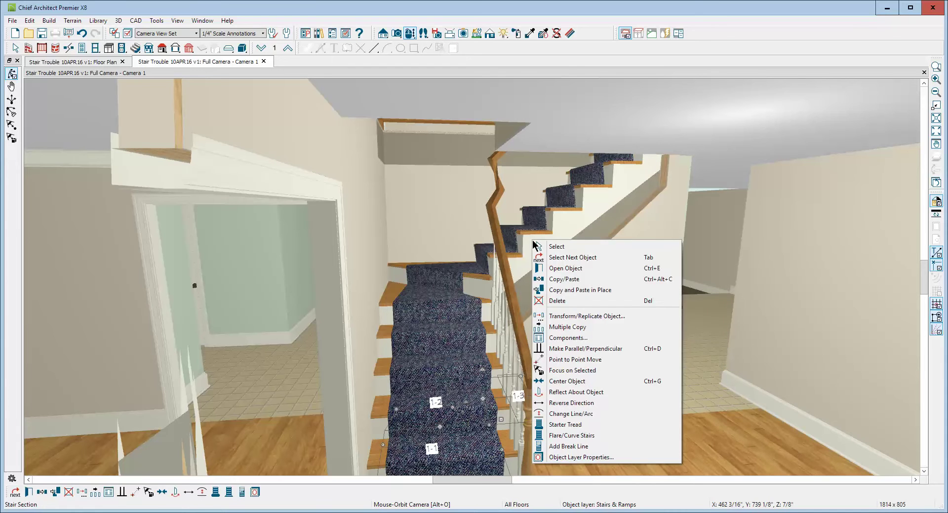
left_click(570, 209)
right_click(570, 209)
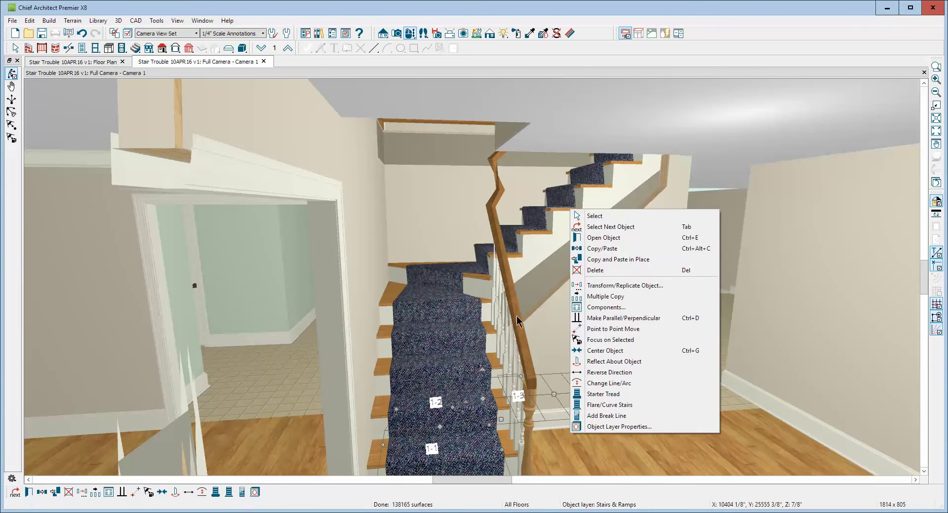
left_click(592, 240)
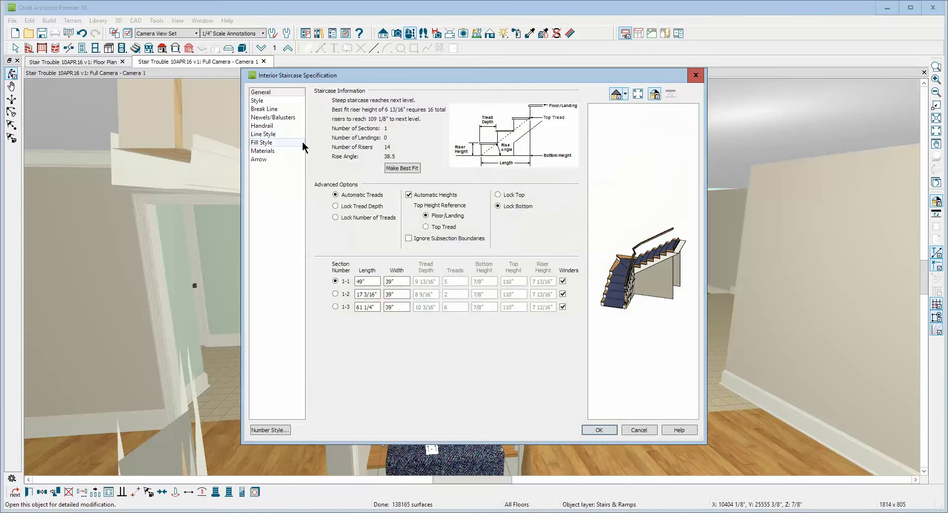
left_click(267, 118)
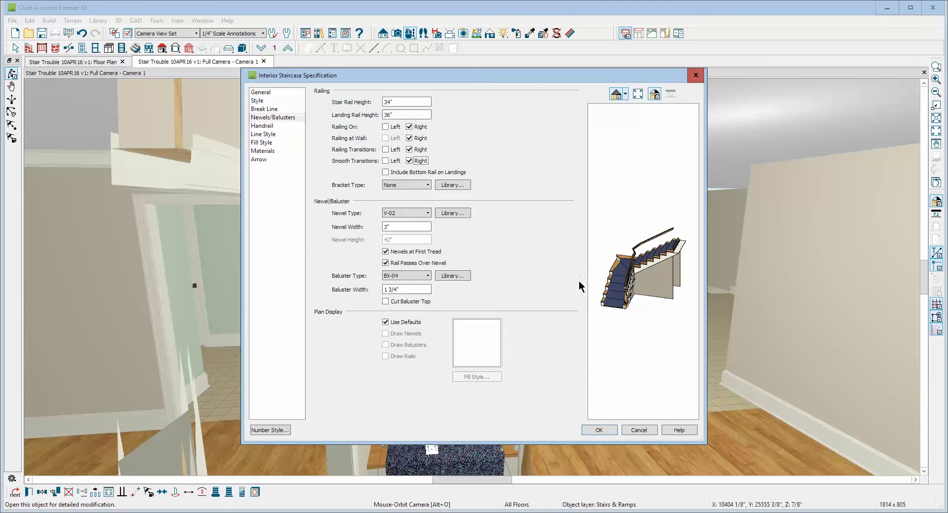
left_click(600, 430)
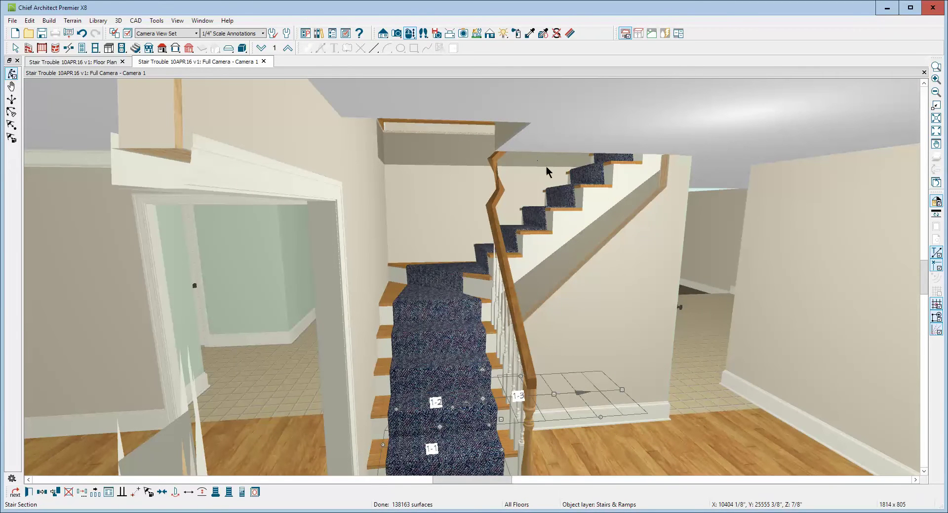
In the floor 1 plan, move the wall alongside the upper stair flight to line up with the floor 2 wall above.
key("ctrl+Tab")
scroll(565, 193, "down", 4)
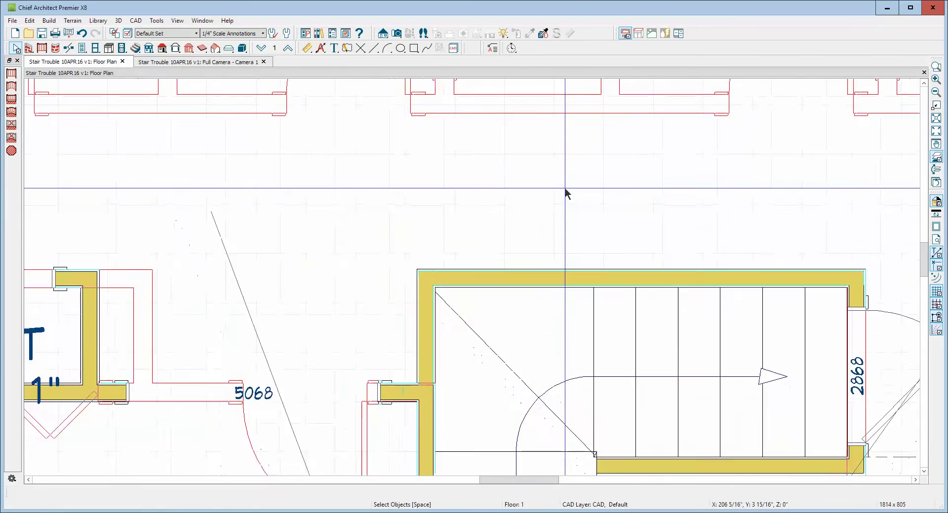
scroll(565, 190, "up", 5)
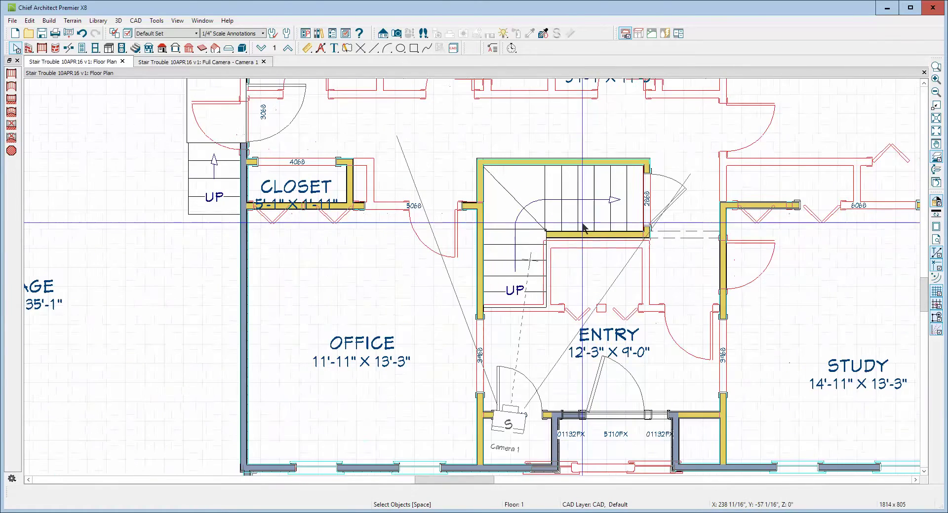
scroll(581, 245, "up", 1)
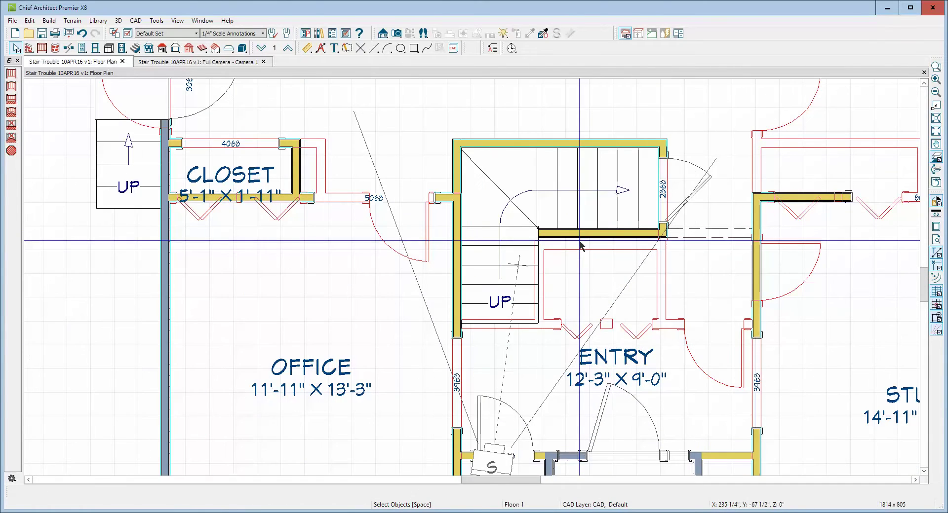
left_click(287, 47)
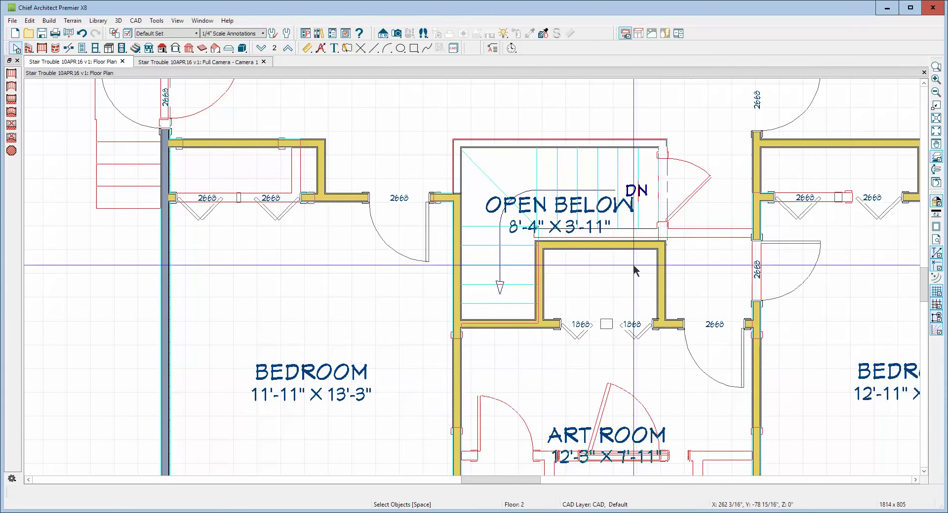
left_click(265, 46)
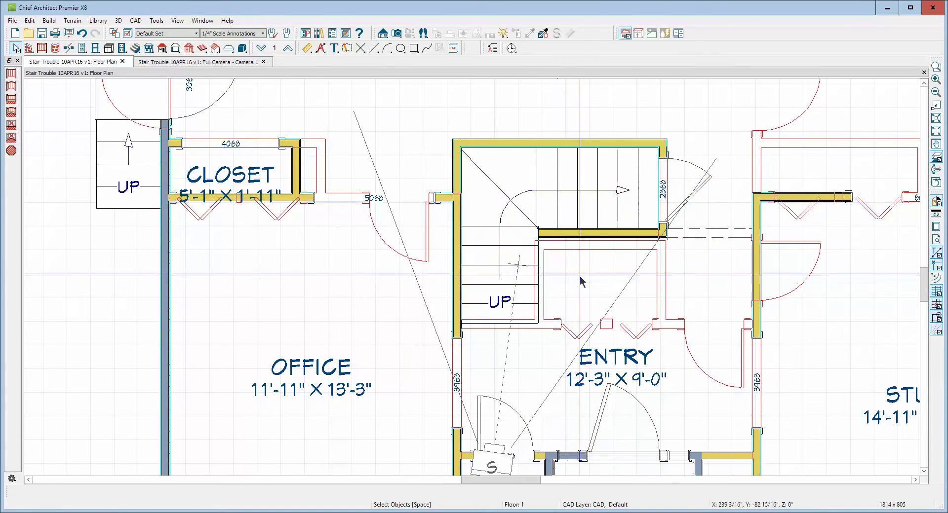
left_click(612, 238)
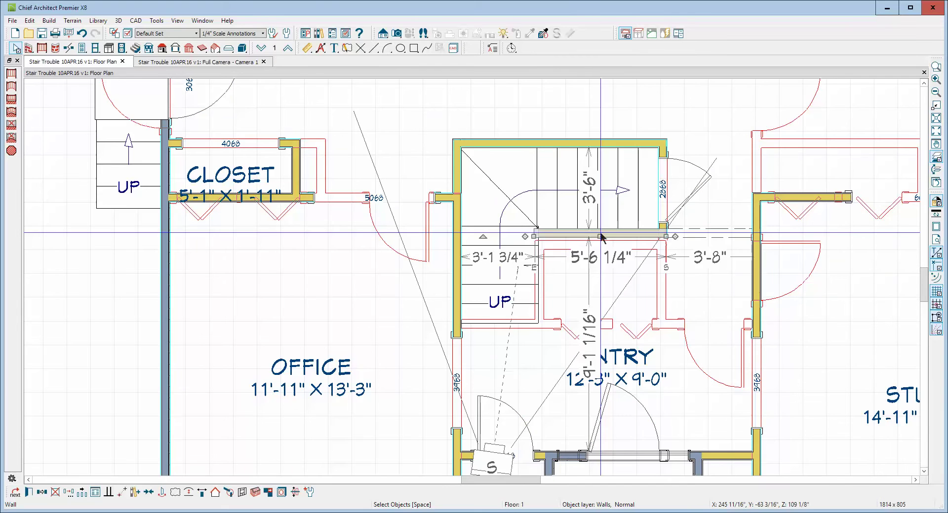
left_click_drag(599, 237, 599, 246)
key("Escape")
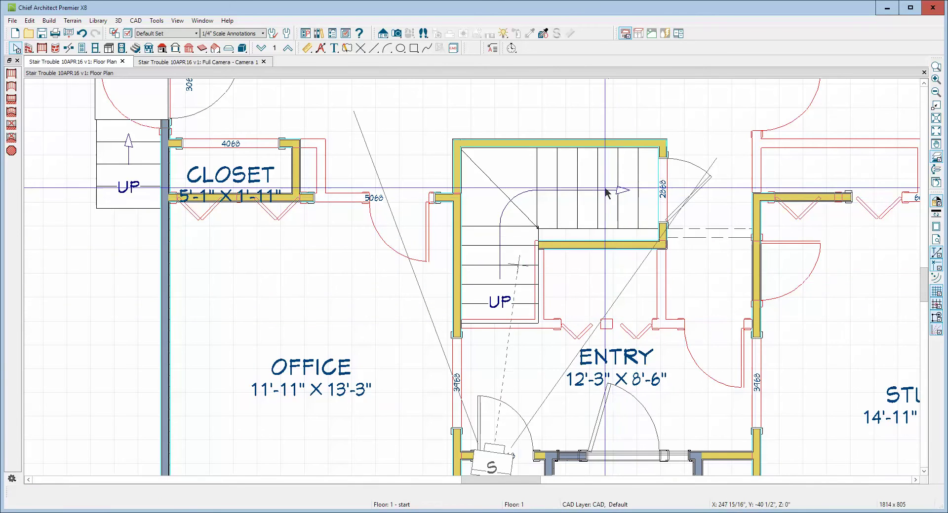
Examine how the stair sections meet at the inner corner of the winders in plan.
left_click(607, 192)
scroll(598, 203, "down", 1)
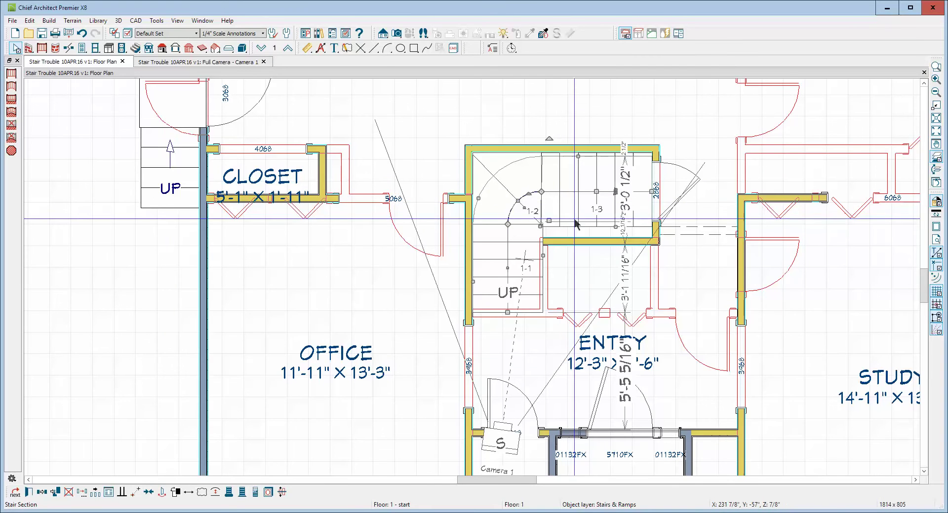
key("Escape")
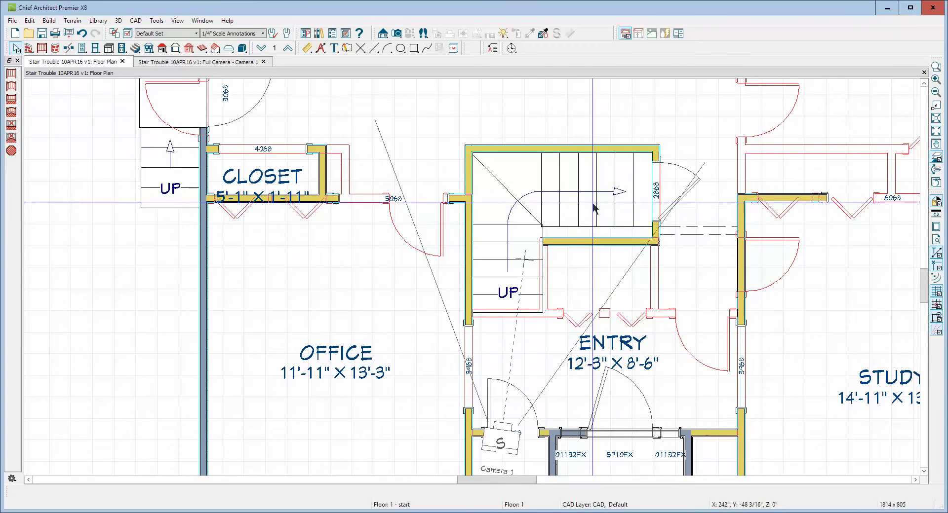
scroll(593, 212, "up", 3)
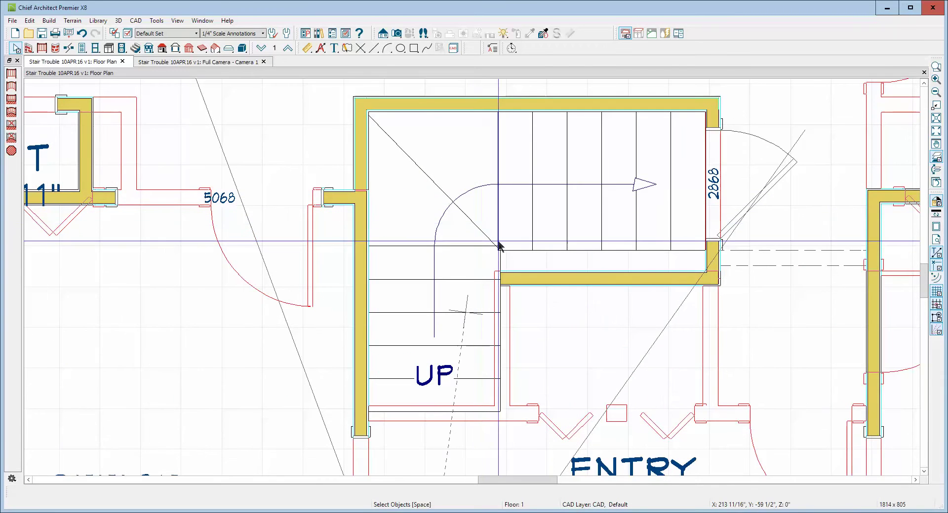
left_click(489, 254)
scroll(486, 262, "up", 1)
scroll(485, 262, "up", 1)
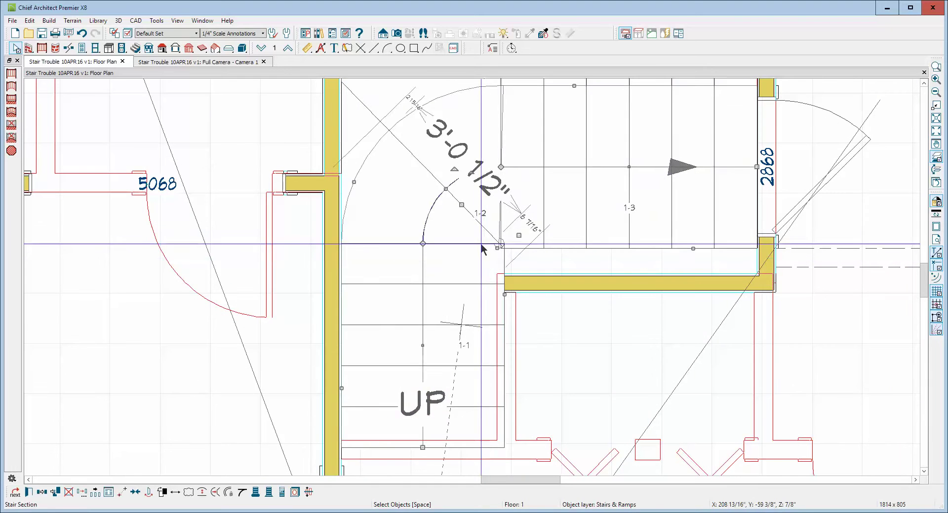
key("Escape")
Enable Stair Sections Move Independently in the architectural preferences.
left_click(30, 21)
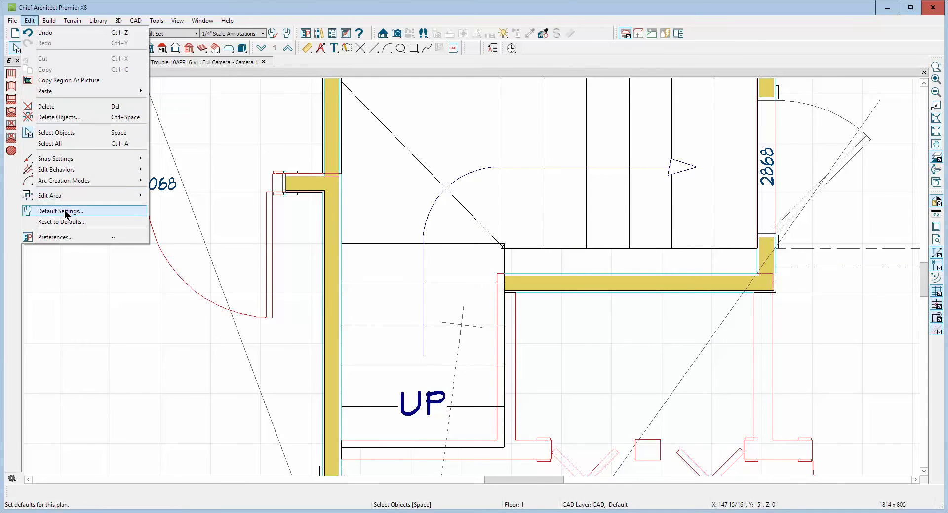
left_click(63, 238)
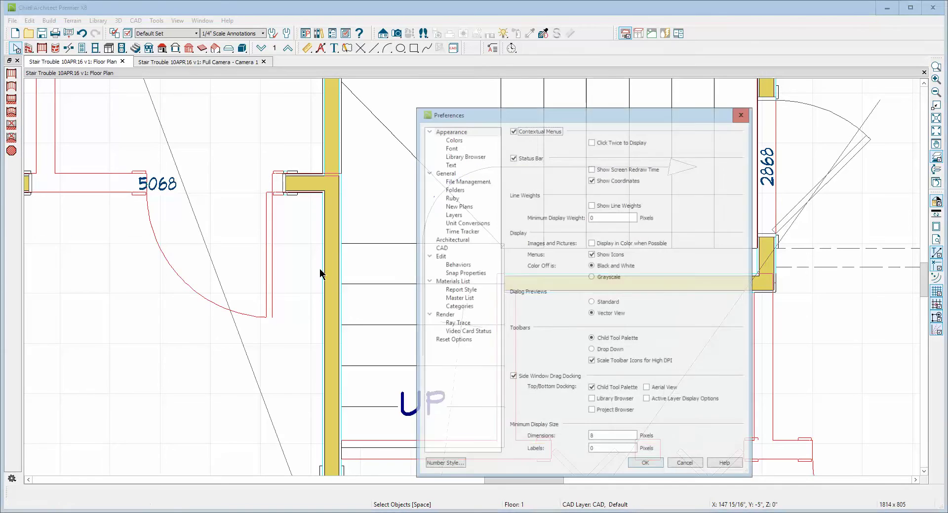
left_click(457, 241)
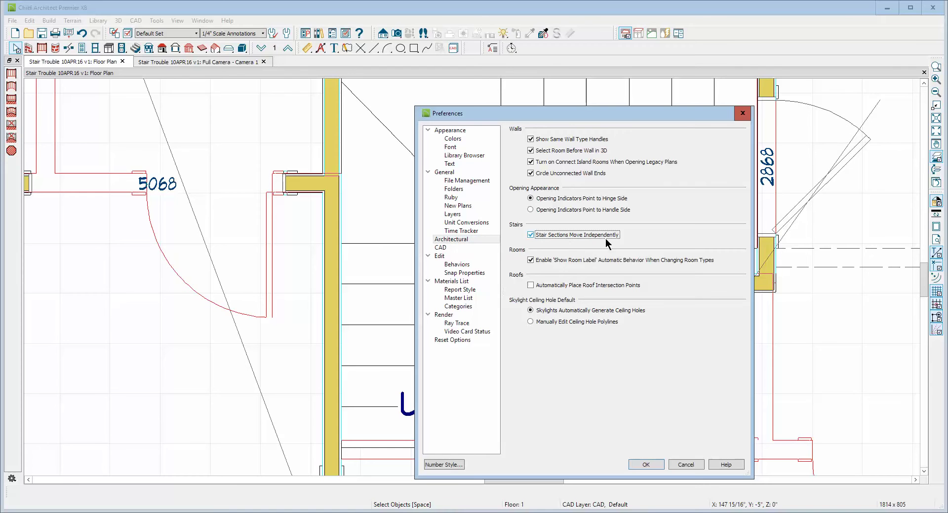
left_click(645, 464)
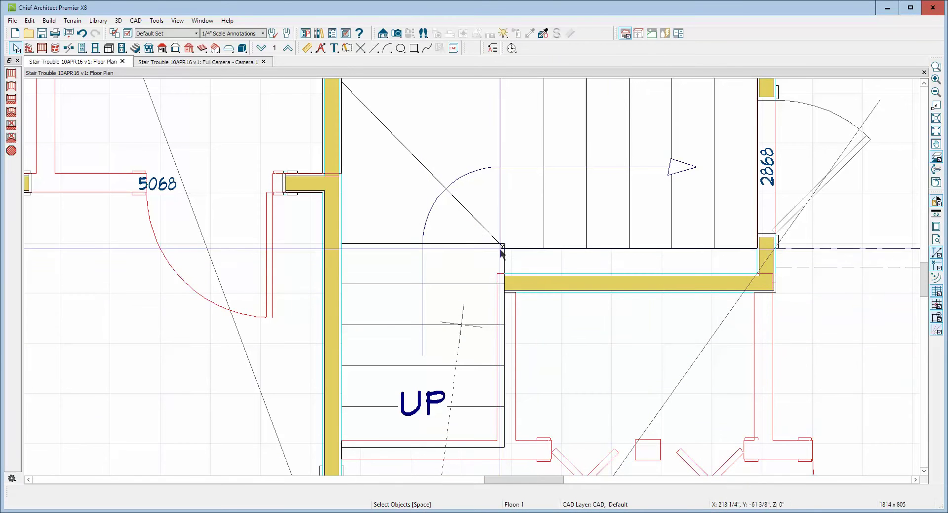
Inspect the winder section's dimensions and its misaligned inner corner up close.
left_click(466, 249)
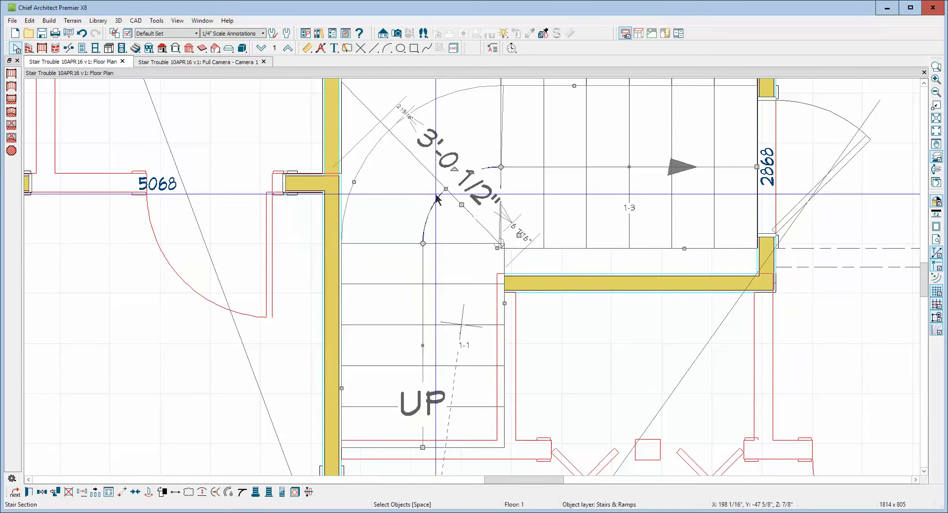
scroll(488, 190, "up", 2)
scroll(513, 219, "up", 2)
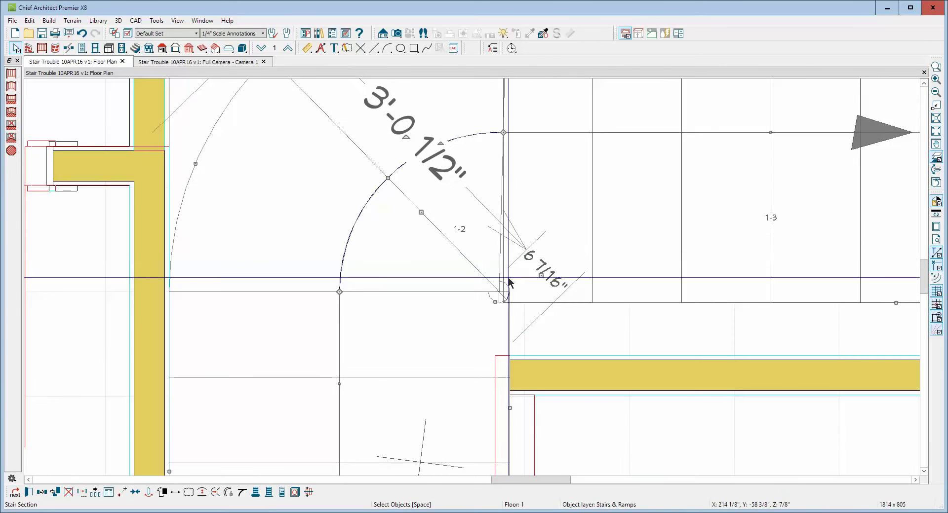
key("Escape")
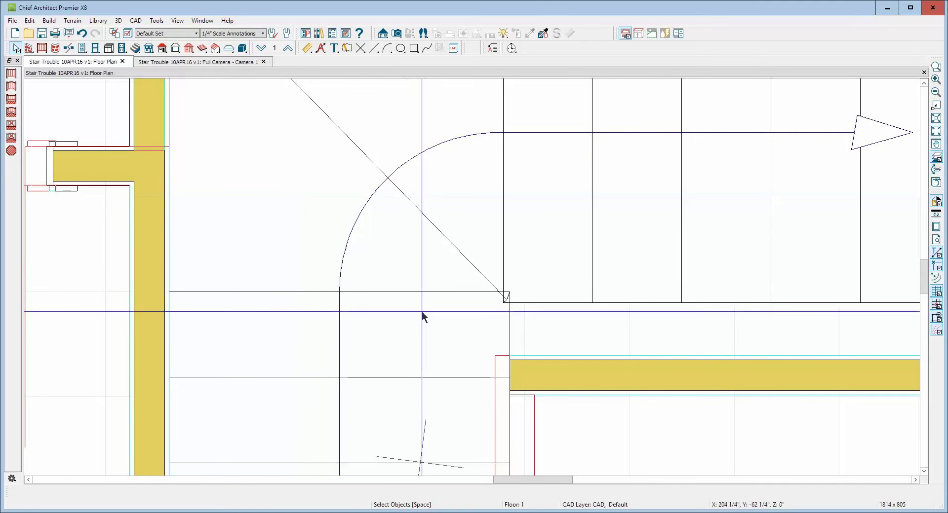
Try a point-to-point move to align the winder section's inner corner with the corner of the upper flight.
left_click(430, 334)
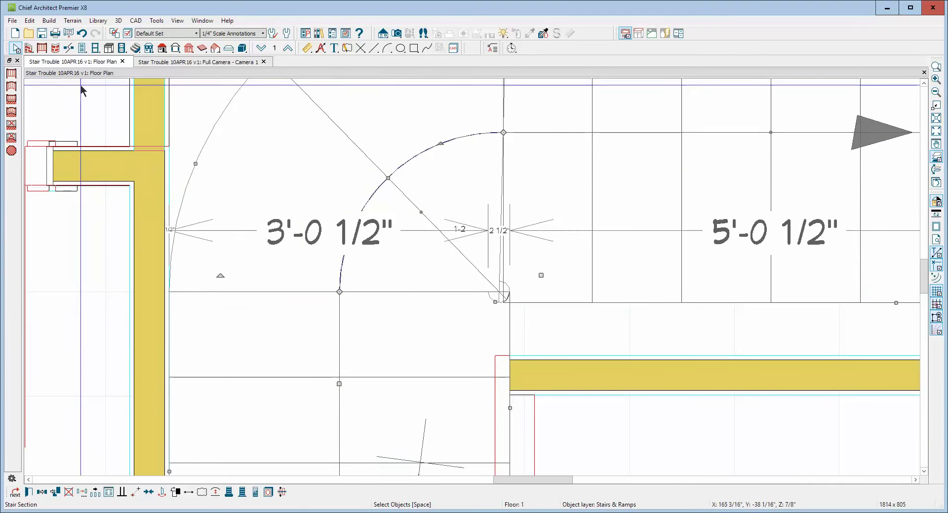
left_click(137, 492)
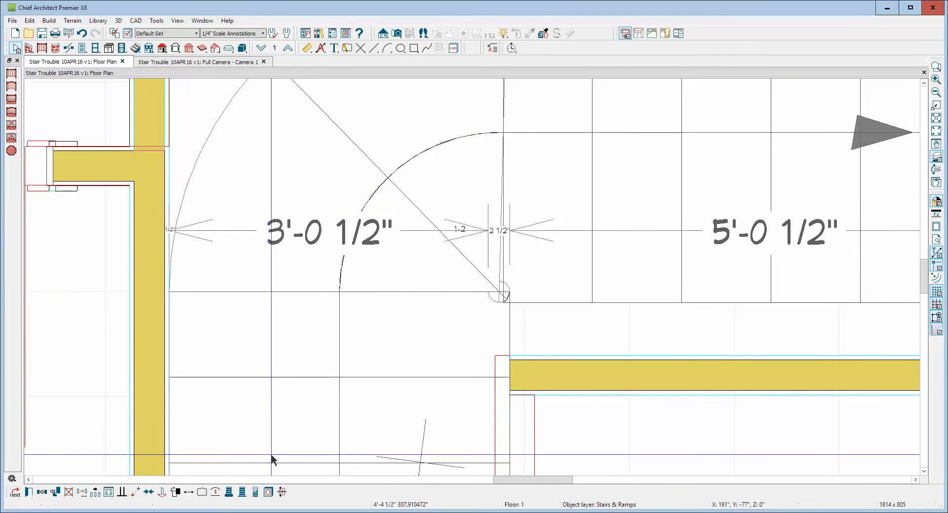
left_click(510, 292)
left_click(504, 302)
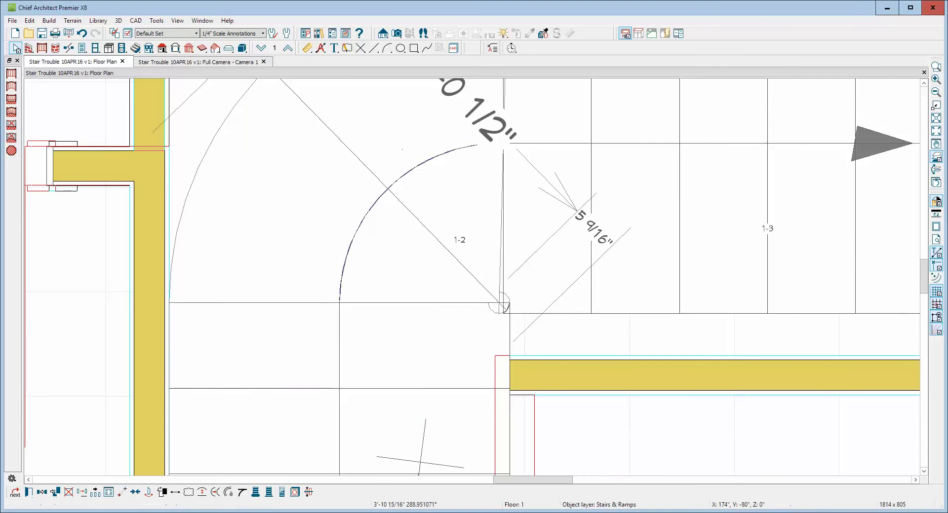
left_click(509, 304)
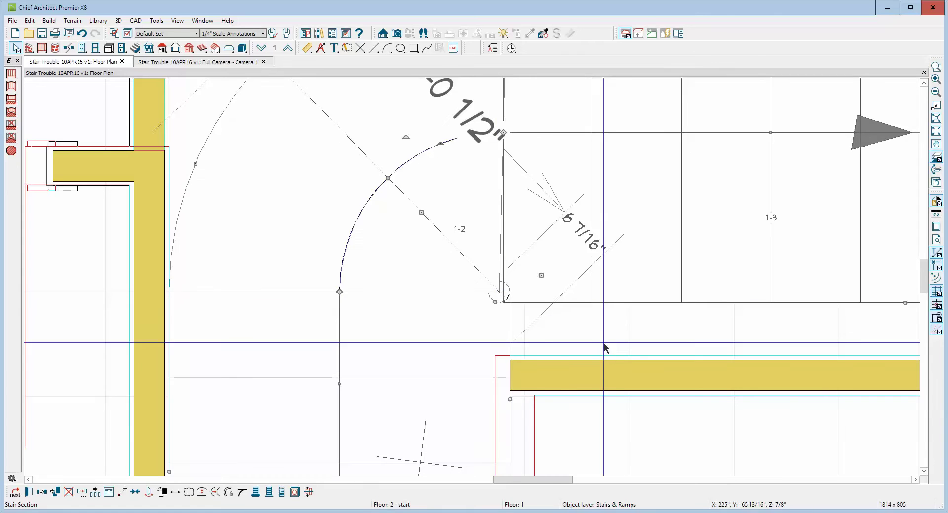
key("Escape")
left_click(472, 326)
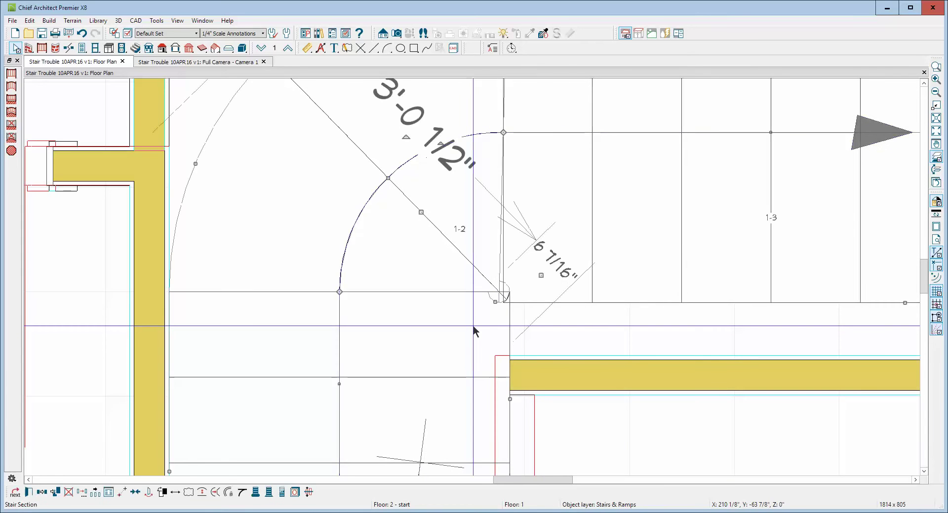
scroll(443, 328, "down", 2)
scroll(447, 333, "down", 2)
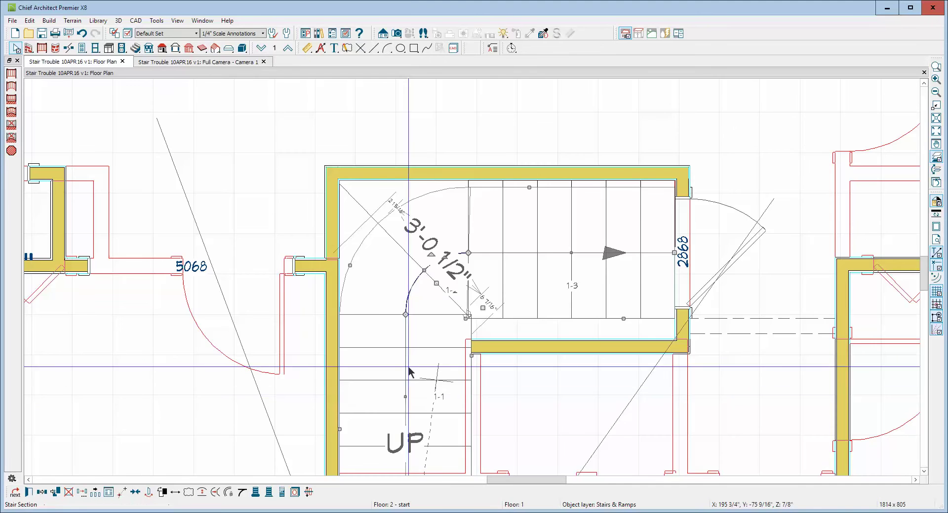
scroll(415, 321, "down", 3)
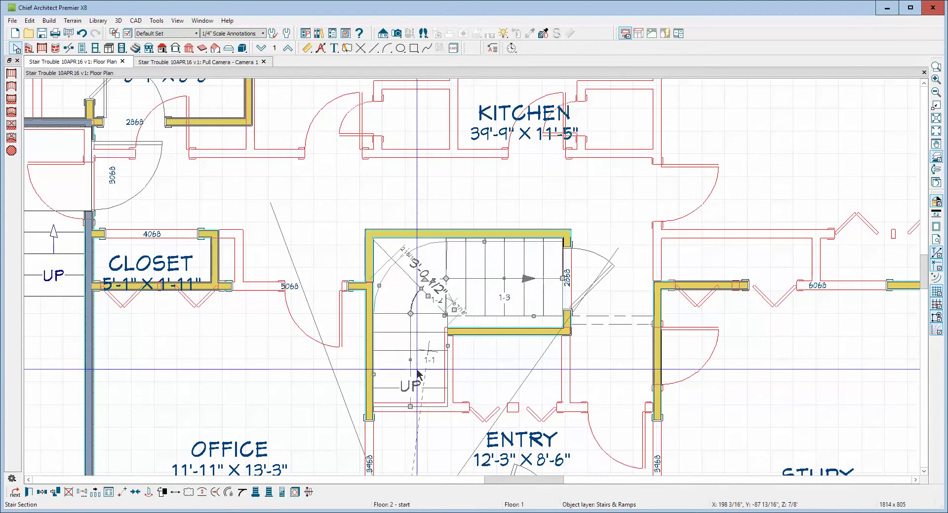
key("Escape")
Check the Stair Sections Move Independently setting in the architectural preferences.
left_click(30, 20)
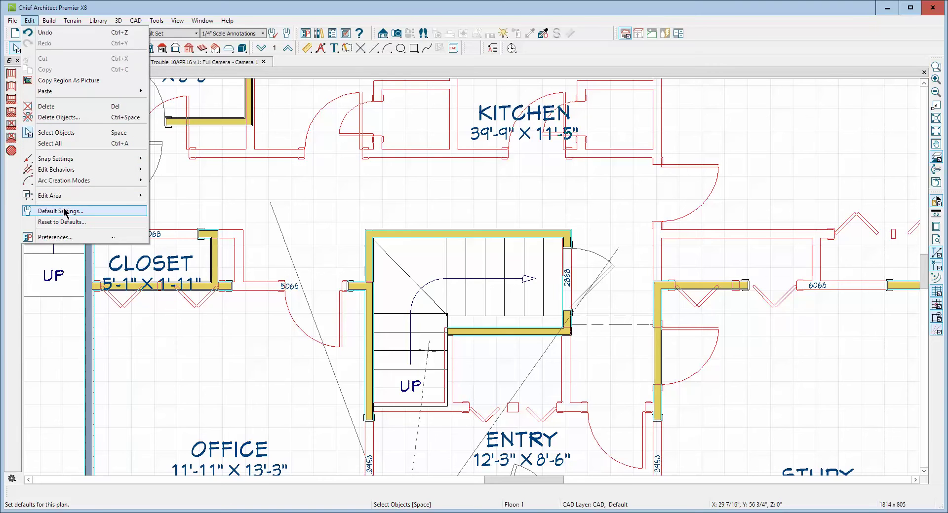
left_click(54, 237)
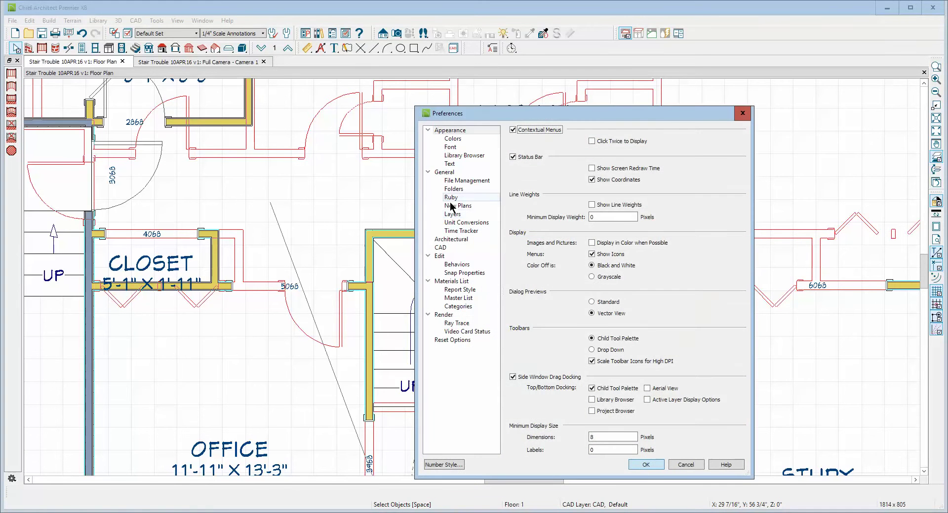
left_click(453, 239)
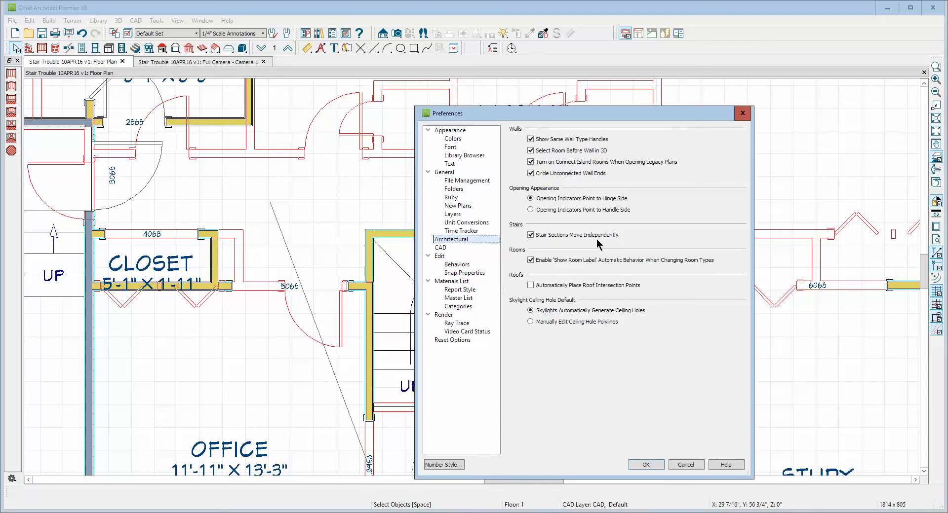
left_click(646, 466)
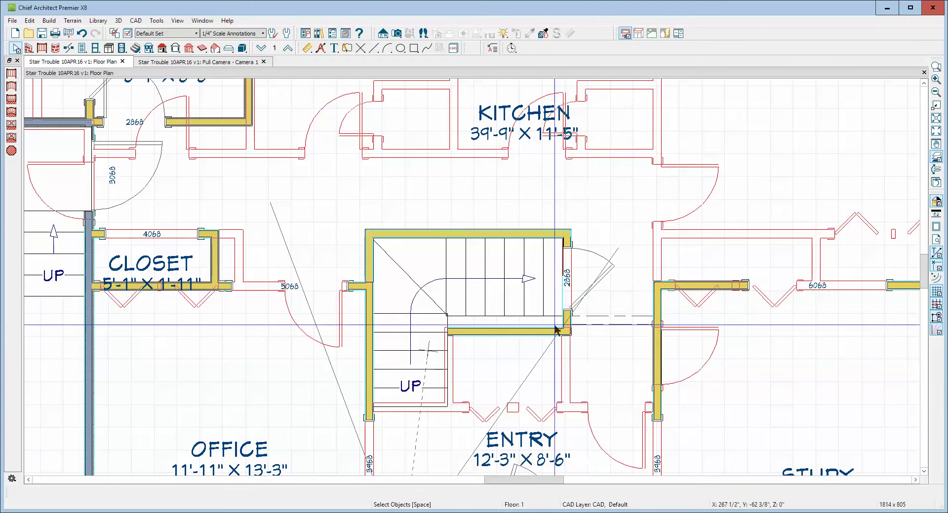
Try shifting the upper flight on its own, and delete the entire winder staircase.
left_click(495, 278)
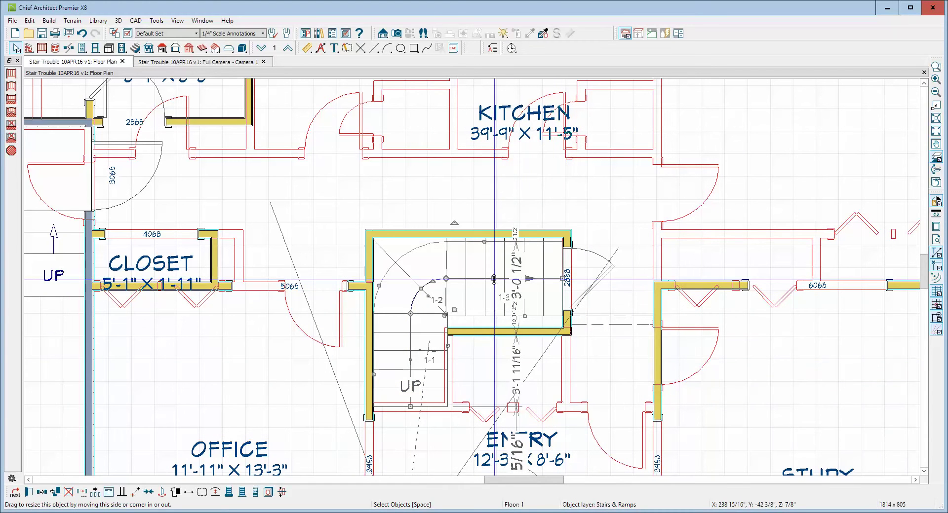
mouse_move(456, 311)
left_mouse_down()
mouse_move(442, 327)
mouse_move(443, 311)
left_mouse_up()
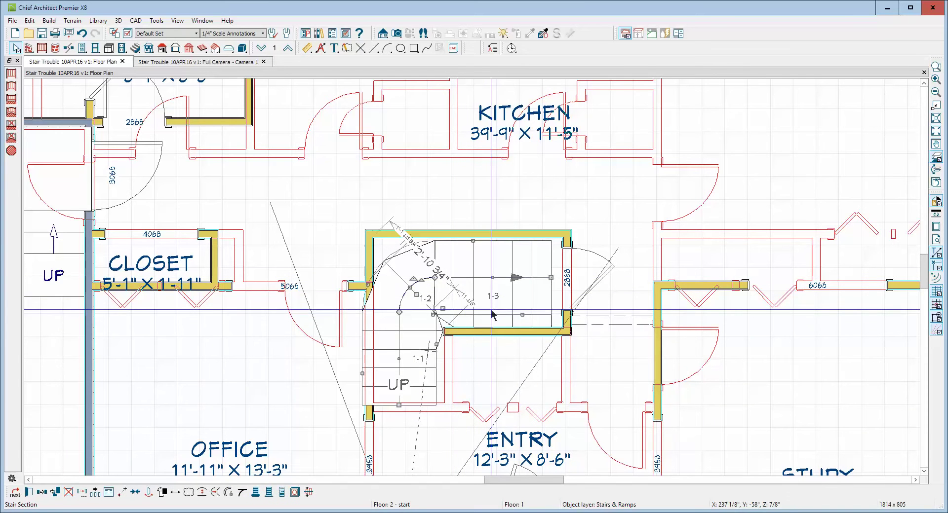
key("Delete")
Draw a straight flight up along the stairwell's office-side wall and a second flight, 5' long, running toward the 2868 door.
scroll(364, 239, "down", 1)
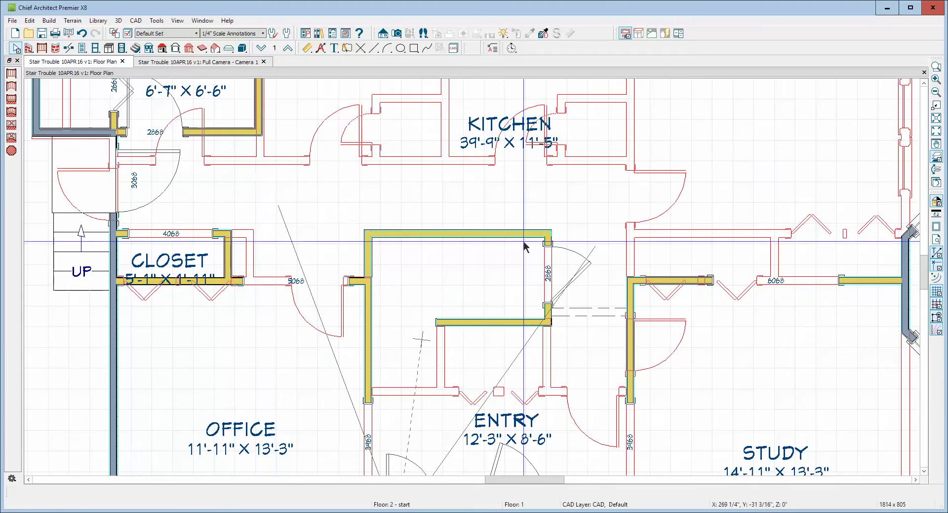
scroll(469, 323, "up", 2)
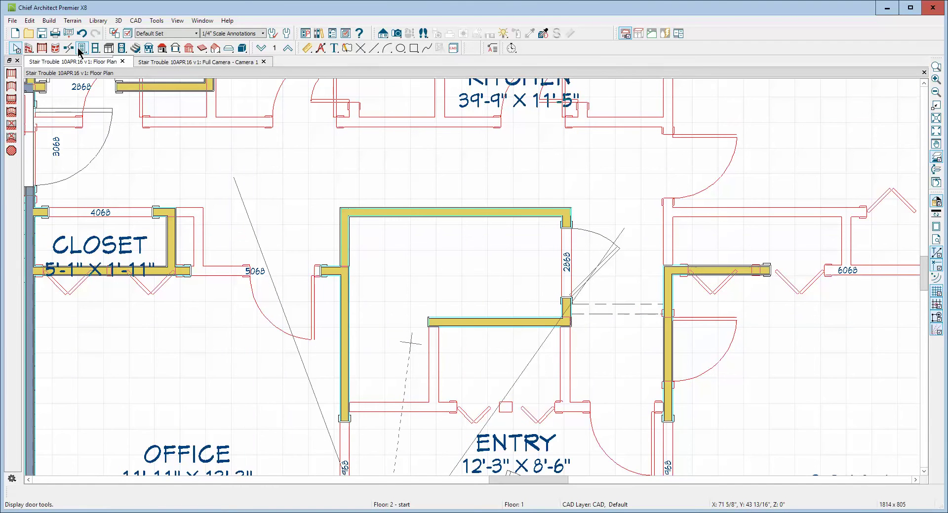
left_click(136, 49)
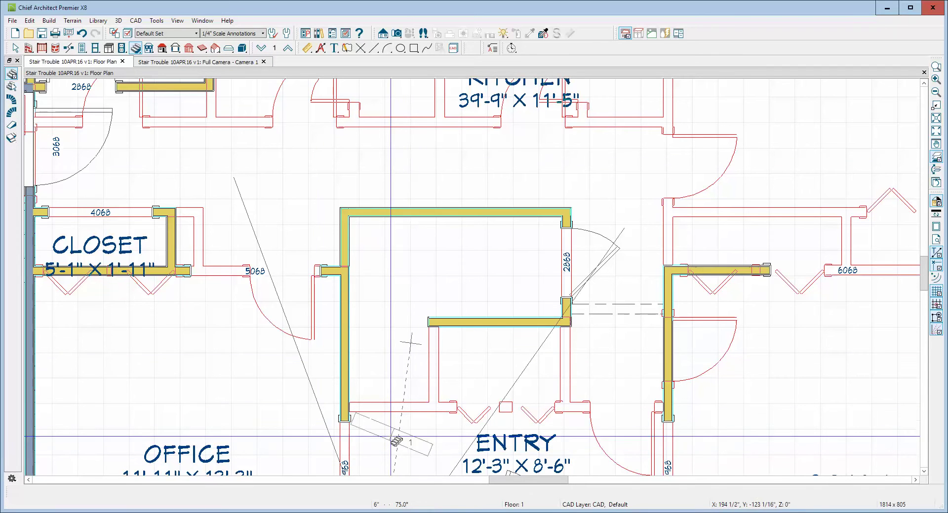
left_click_drag(391, 437, 393, 317)
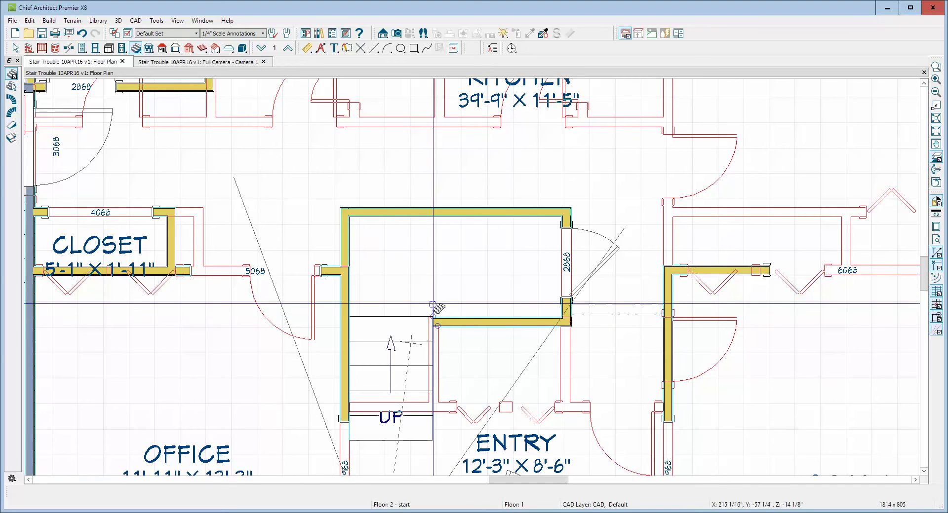
left_click_drag(433, 269, 565, 278)
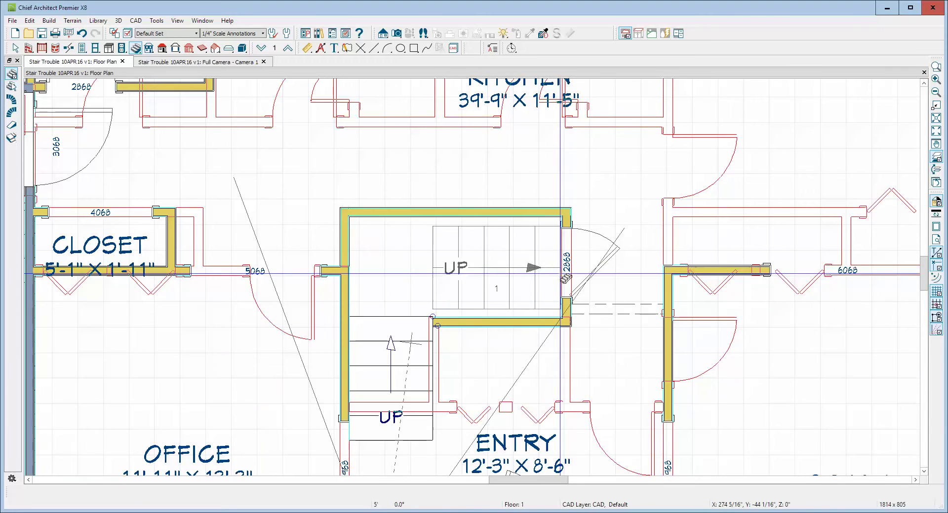
Move the upper flight flush against the stairwell's kitchen-side wall.
key("space")
left_click(495, 270)
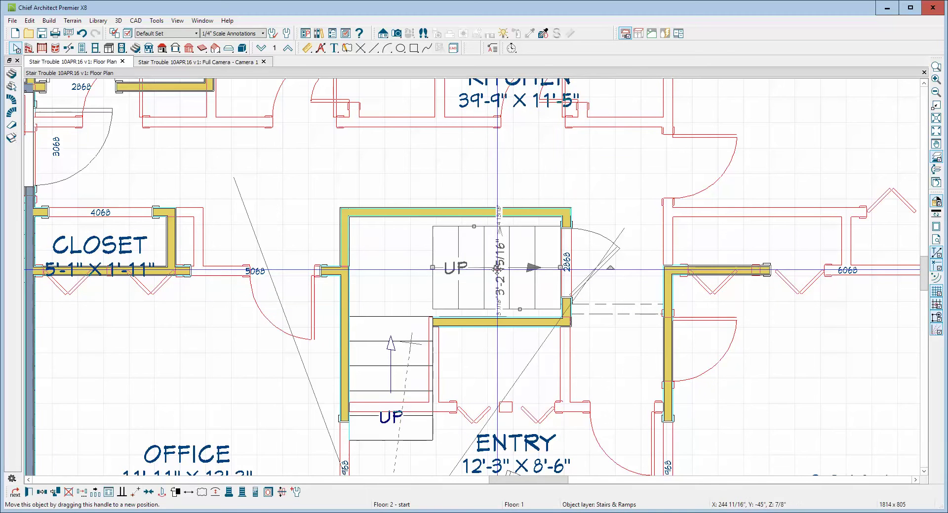
left_click_drag(496, 269, 497, 250)
scroll(377, 393, "up", 2)
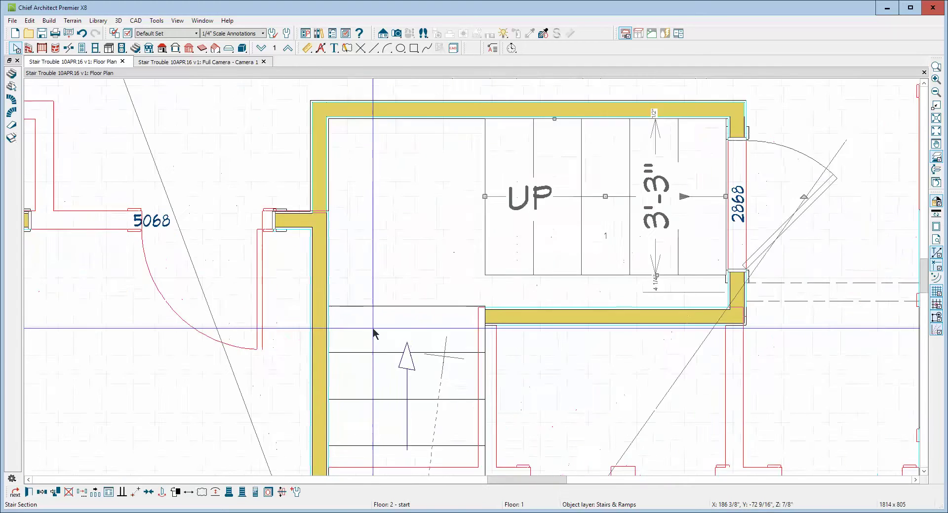
Move the lower flight point to point so its top inner corner meets the starting inner corner of the upper flight.
left_click(389, 380)
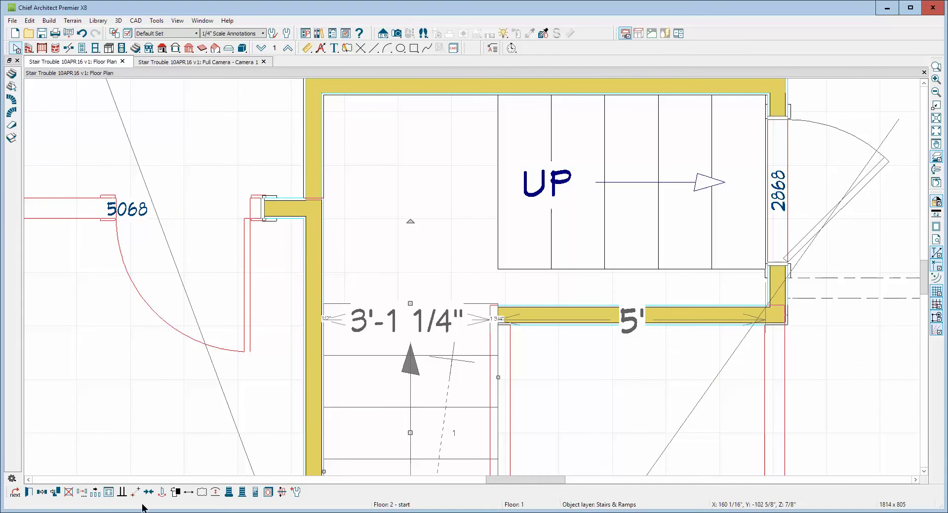
left_click(138, 491)
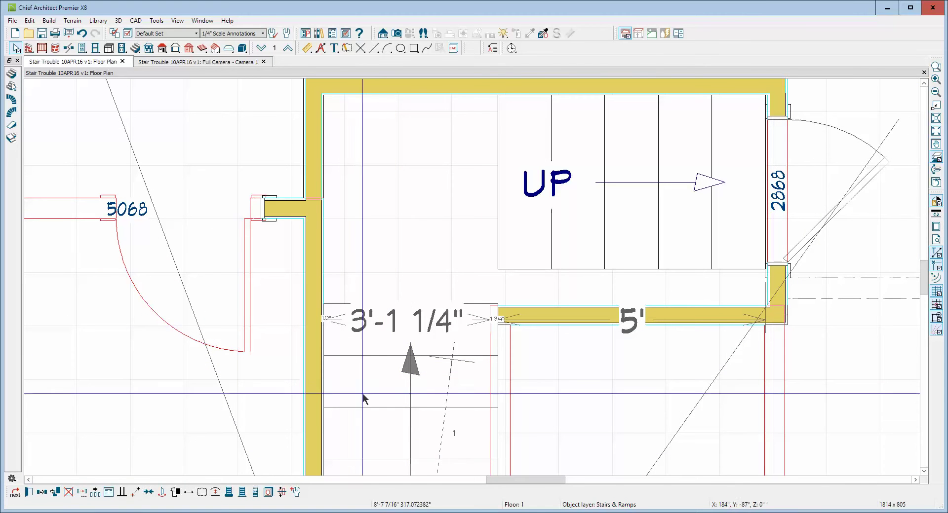
left_click(498, 269)
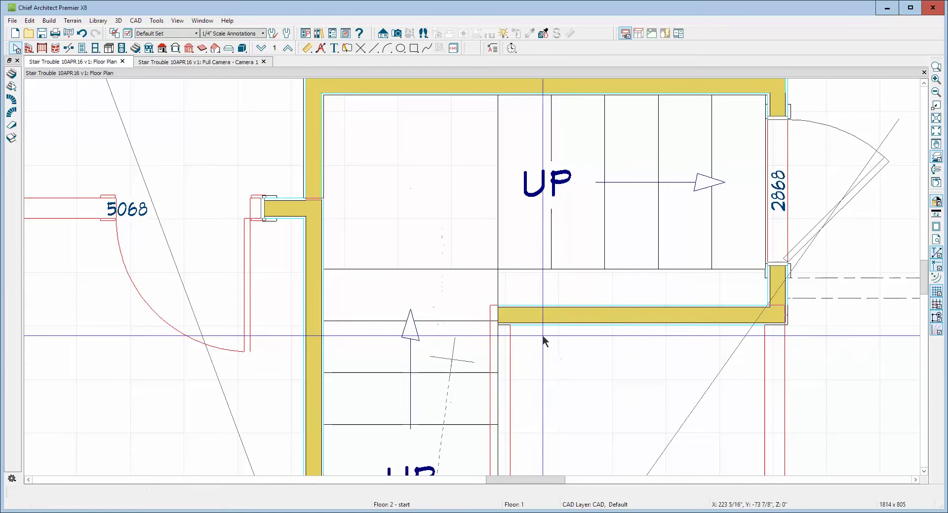
Shorten the wall alongside the upper flight at its stair end, making it about 5'-2" long.
scroll(488, 288, "down", 4)
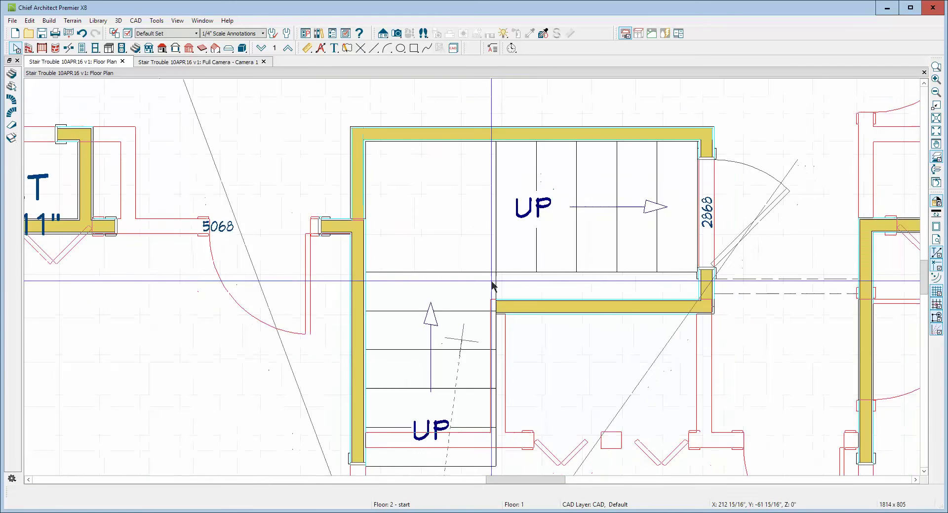
scroll(505, 304, "up", 2)
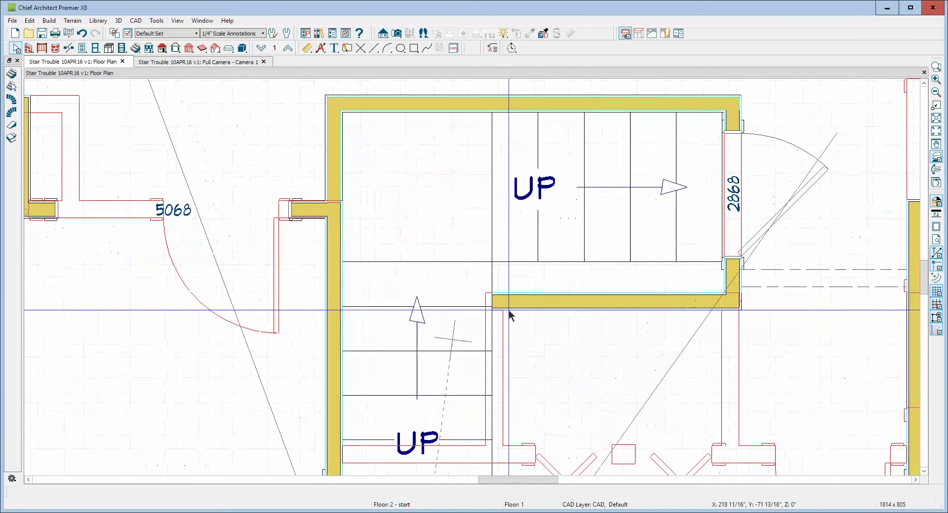
left_click(505, 307)
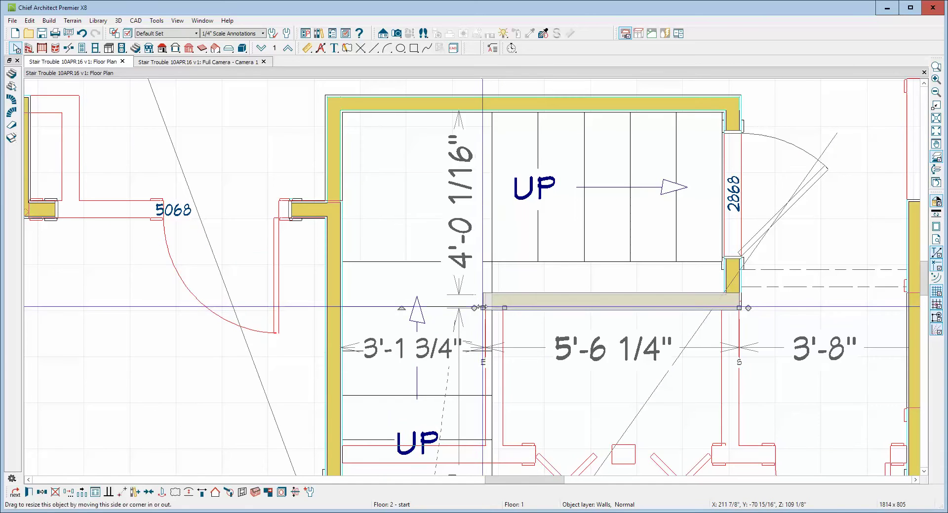
left_click_drag(484, 309, 502, 308)
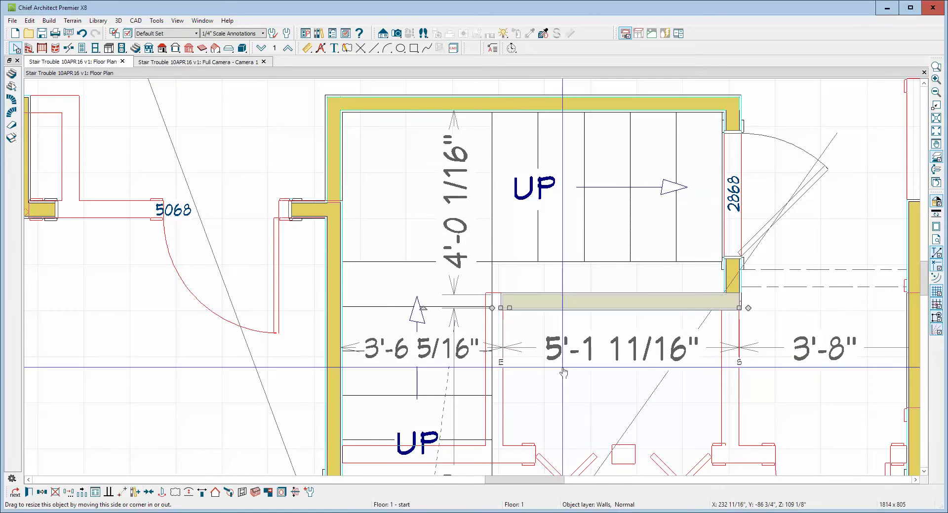
left_click(525, 387)
key("Escape")
scroll(535, 333, "down", 1)
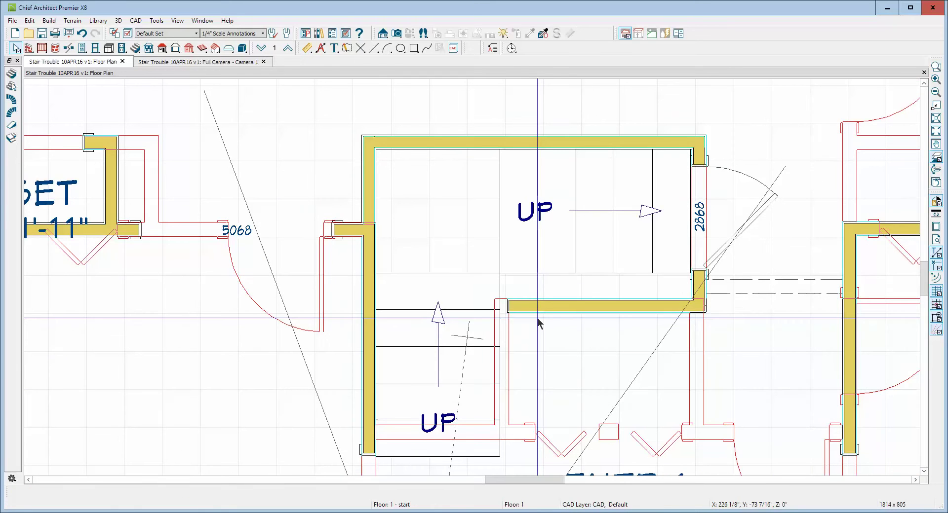
Extend walls from the shortened wall's free end beneath the lower flight and across to the stairwell's office-side wall.
left_click(528, 310)
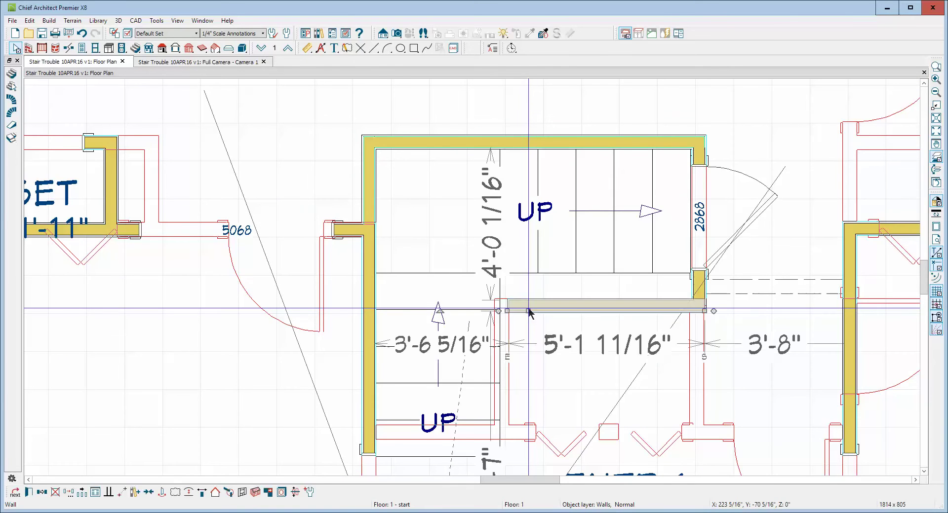
key("Escape")
left_click(523, 309)
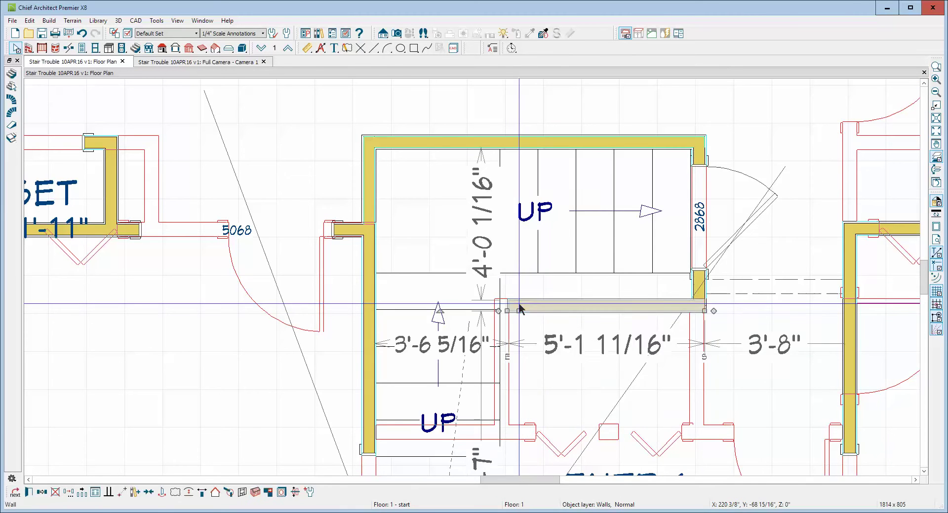
left_click_drag(505, 309, 366, 411)
Select the short wall beneath the lower flight and shift it toward the flight's inner side edge.
left_click(475, 364)
key("Tab")
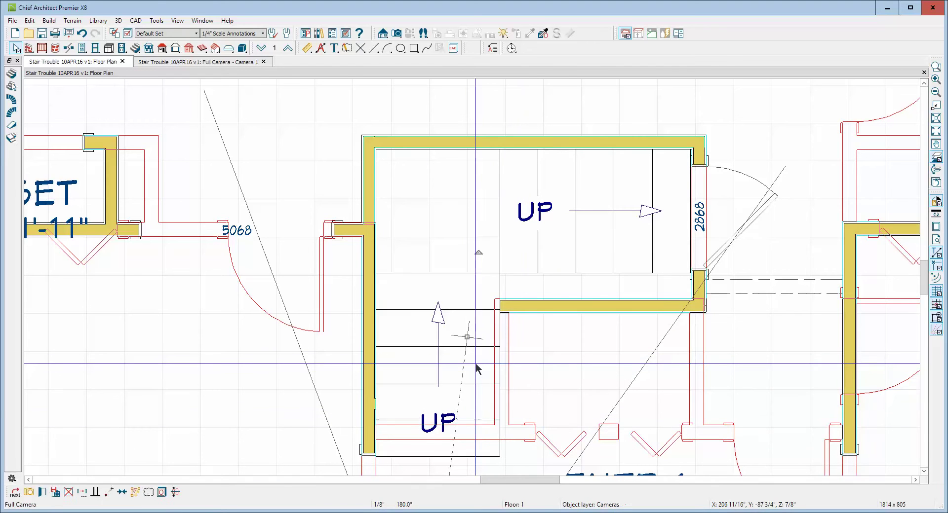
key("Tab")
key("Tab")
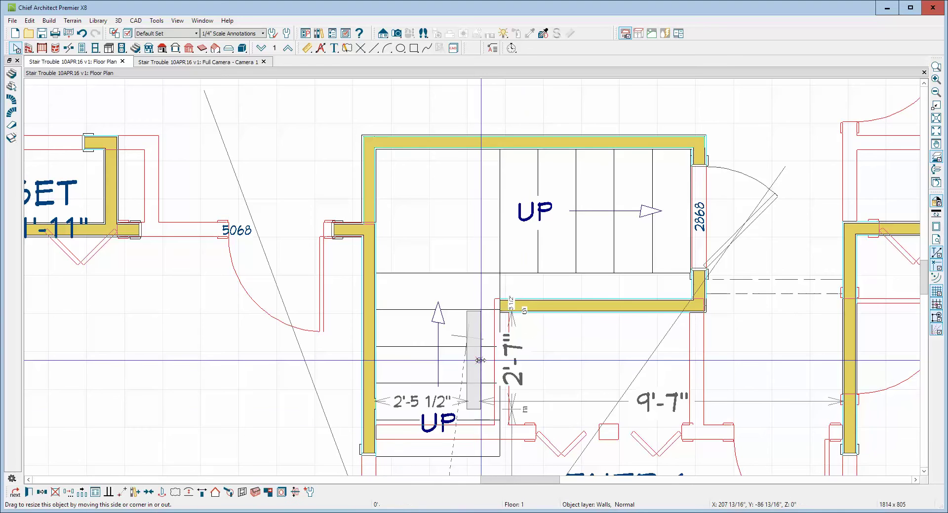
left_click_drag(480, 361, 493, 363)
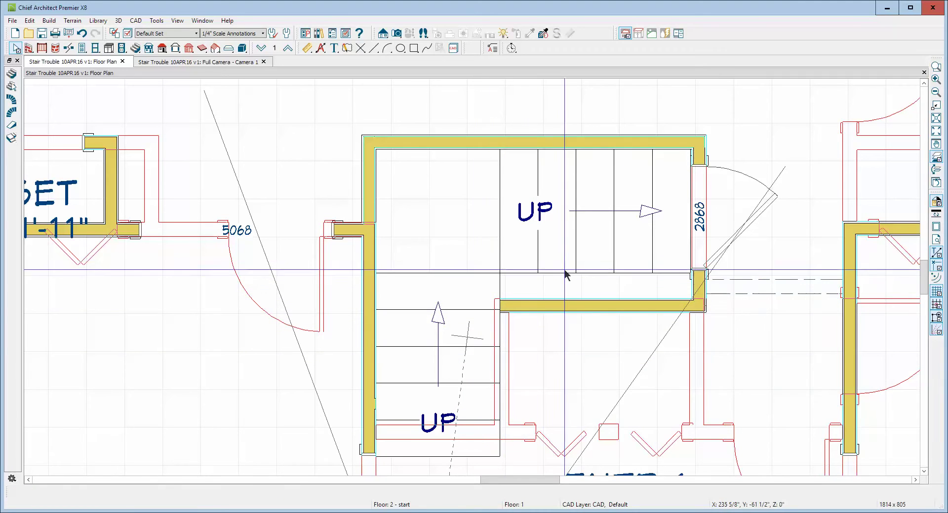
Move the wall alongside the upper flight to 3'-3" from the stairwell's kitchen-side wall, against the flight's edge.
left_click(591, 303)
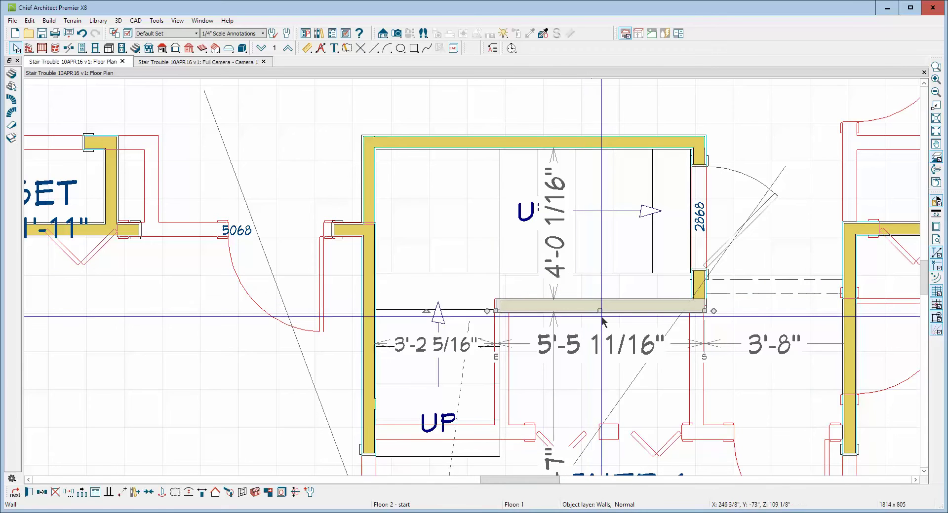
left_click_drag(601, 311, 602, 309)
left_click_drag(602, 293, 599, 282)
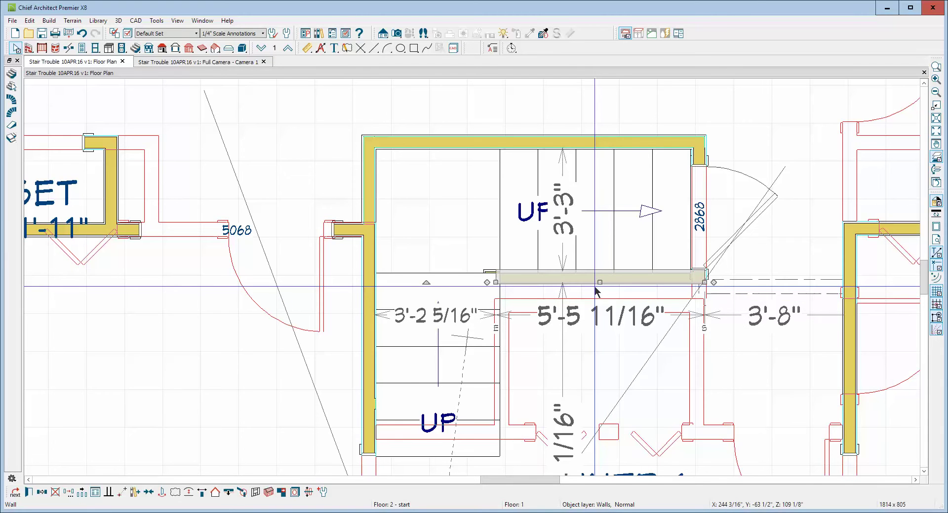
On the second floor, move the closet wall beside the upper flight to about 3'-4" from the stairwell railing, matching the wall below.
key("Down")
key("Escape")
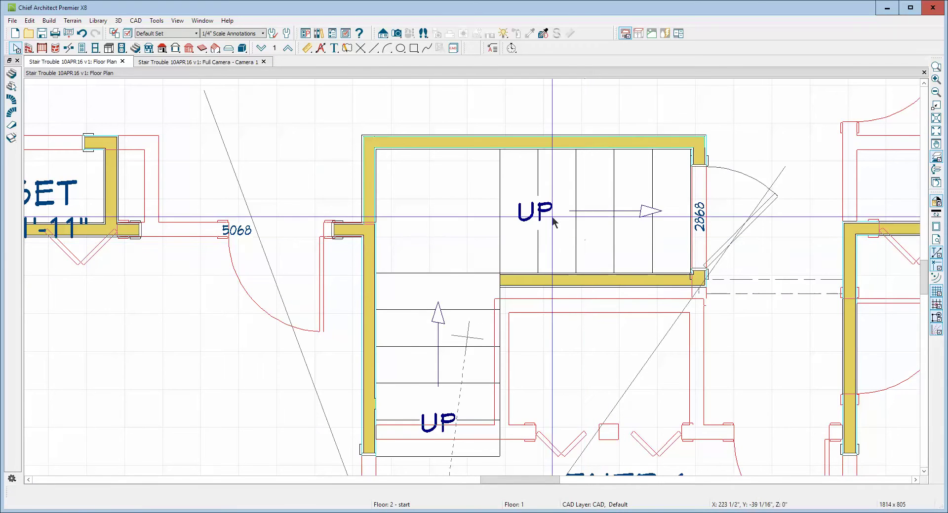
left_click(280, 50)
left_click(543, 359)
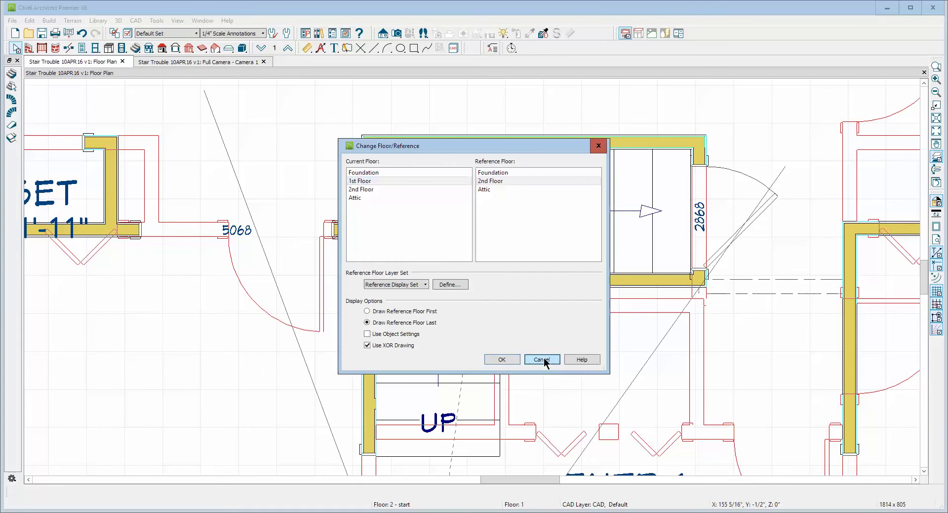
left_click(287, 49)
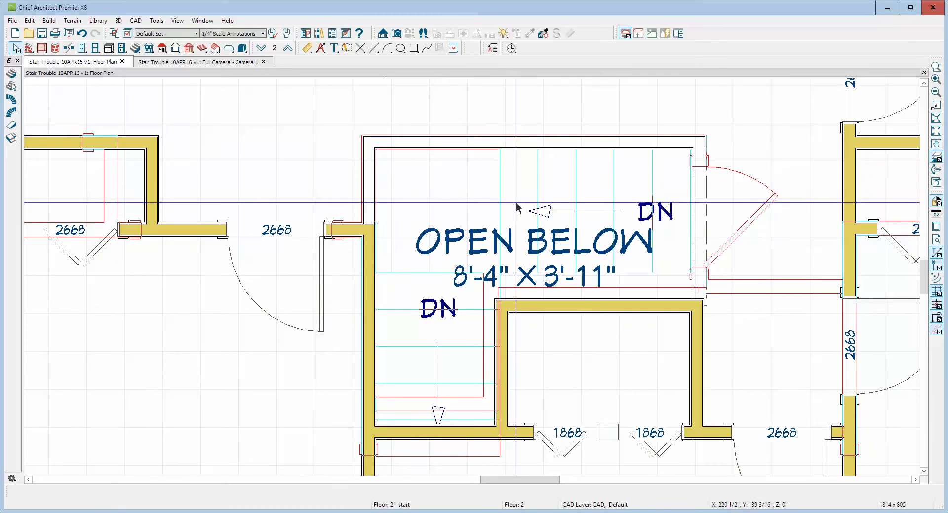
left_click(598, 301)
left_click_drag(597, 301, 590, 271)
Move the closet's side wall along the lower flight outward to 2'-10 13/16" from the stairwell's office-side wall.
left_click(504, 351)
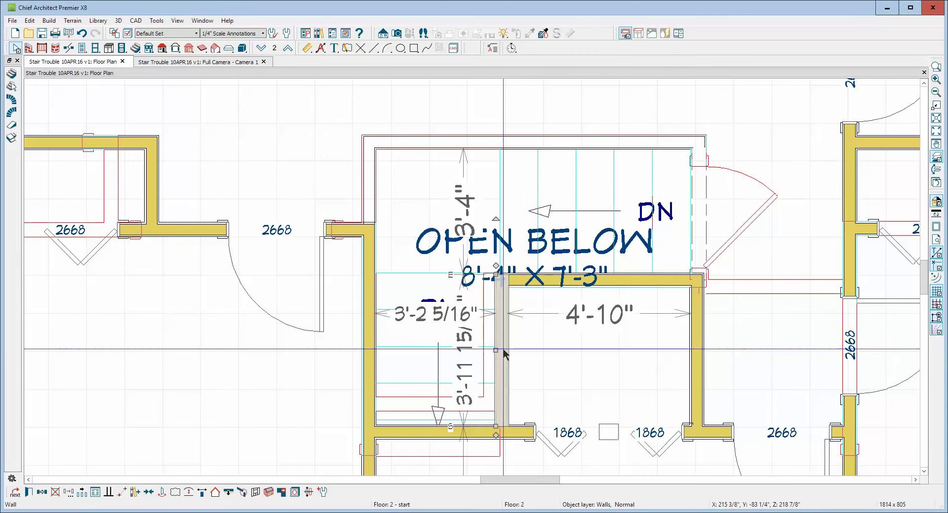
left_click_drag(496, 351, 484, 349)
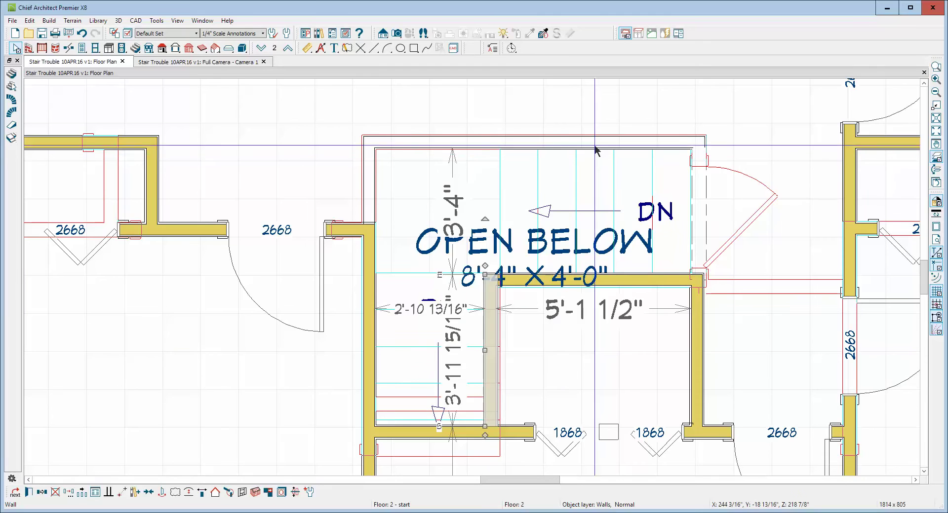
left_click(591, 148)
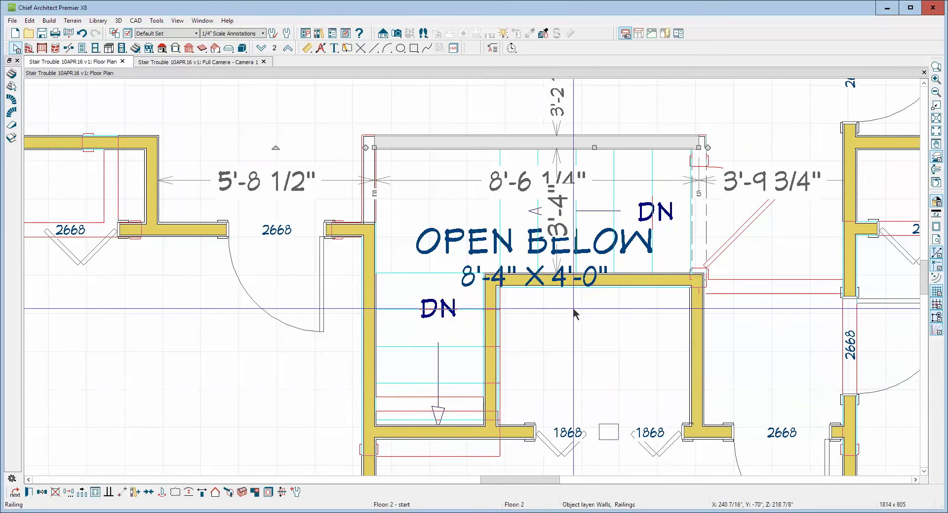
left_click(703, 234)
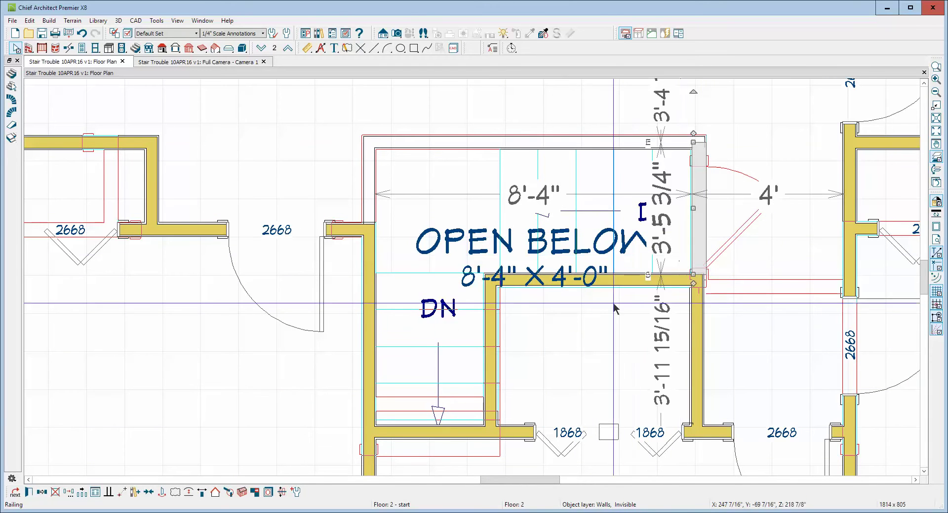
left_click(617, 285)
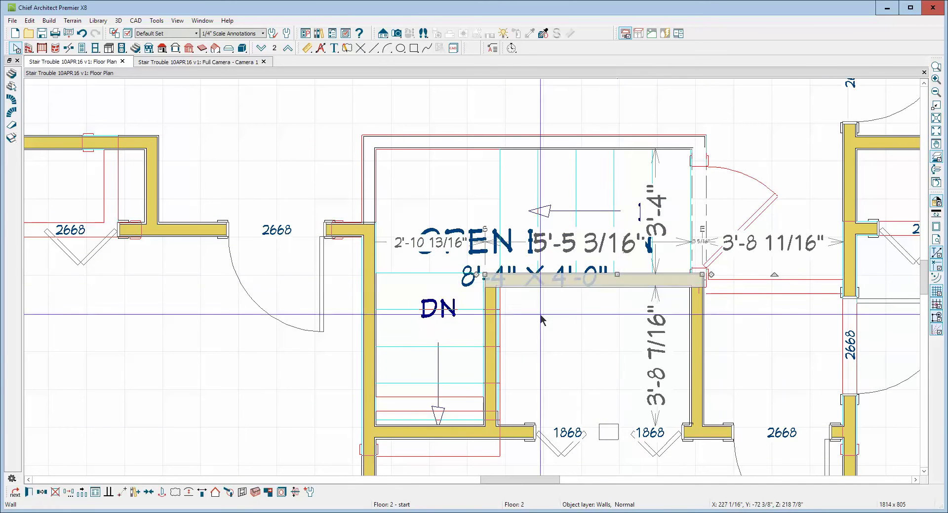
left_click(499, 349)
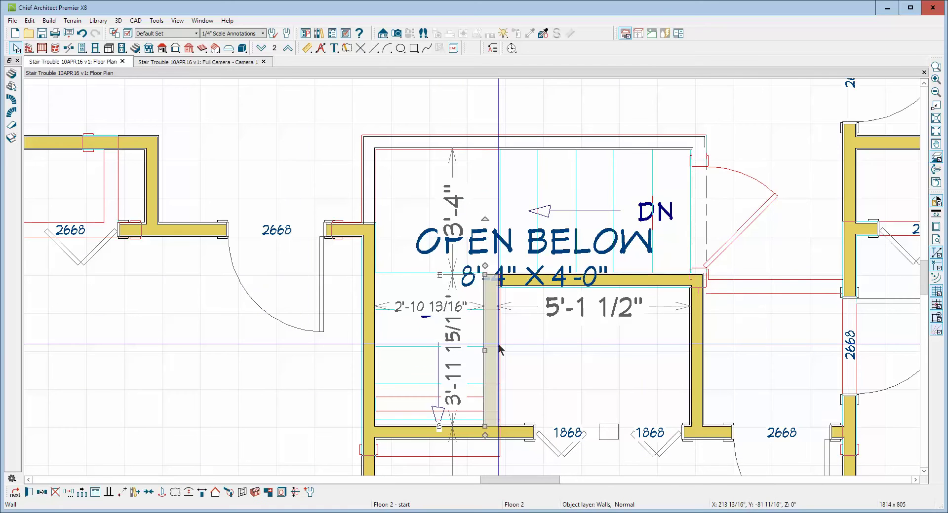
key("Escape")
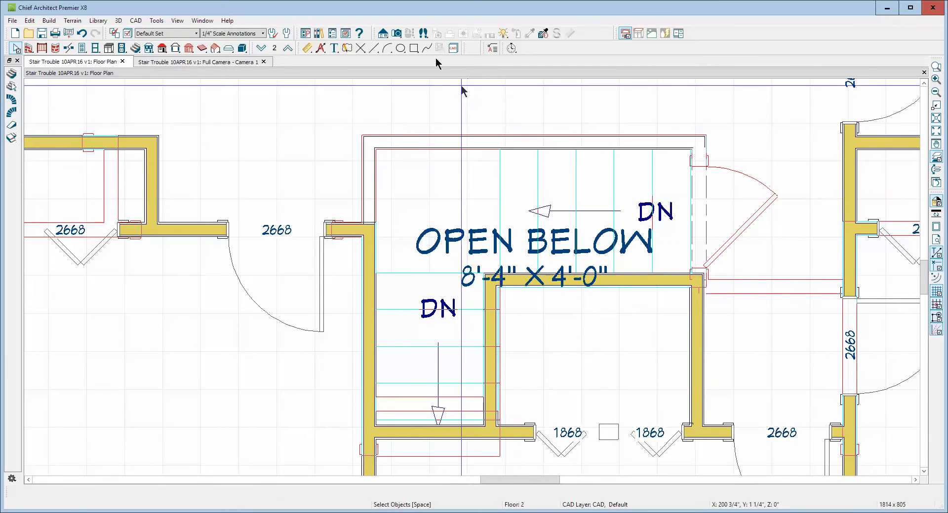
On the first floor, place a stair landing about 3'-3" deep in the corner between the two flights.
left_click(261, 48)
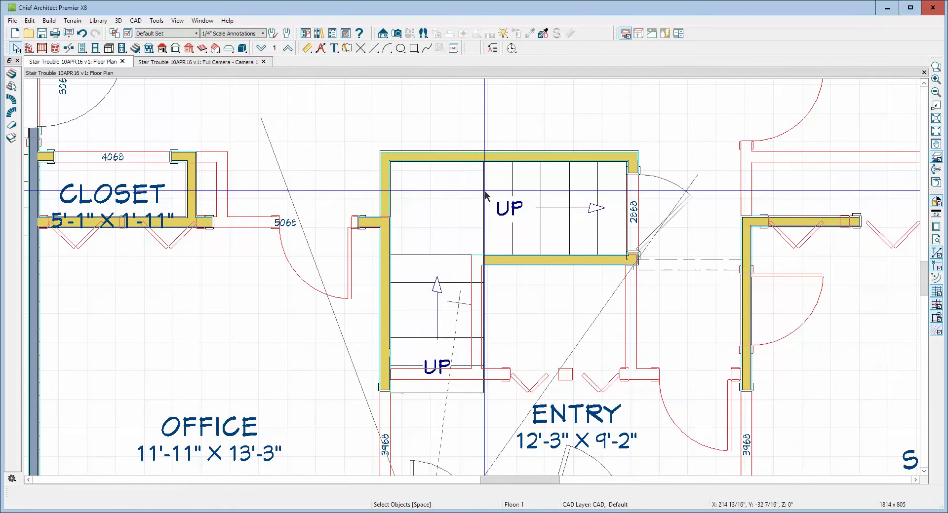
scroll(484, 194, "up", 2)
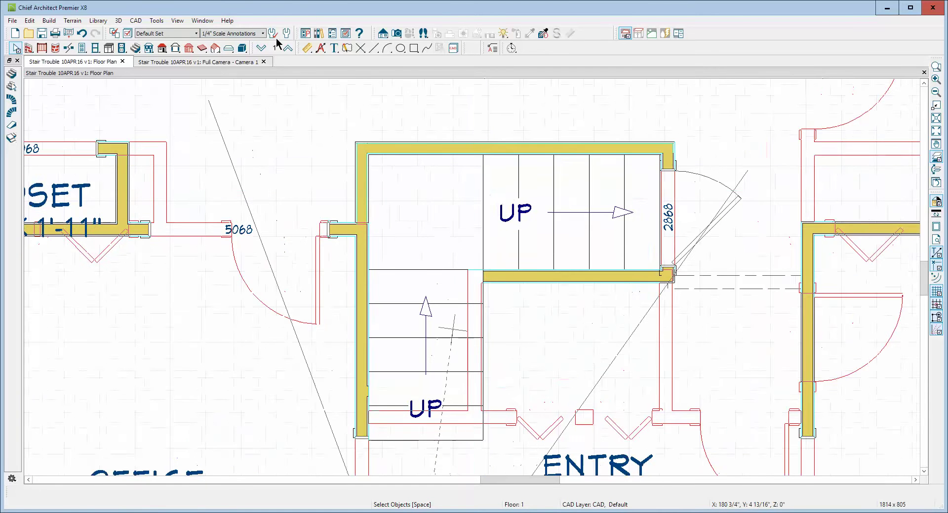
left_click(136, 48)
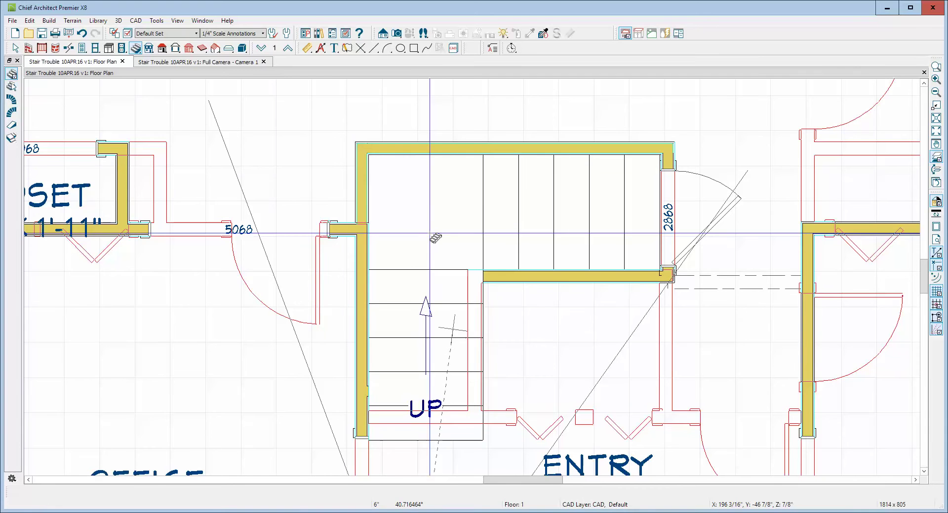
left_click(448, 222)
key("space")
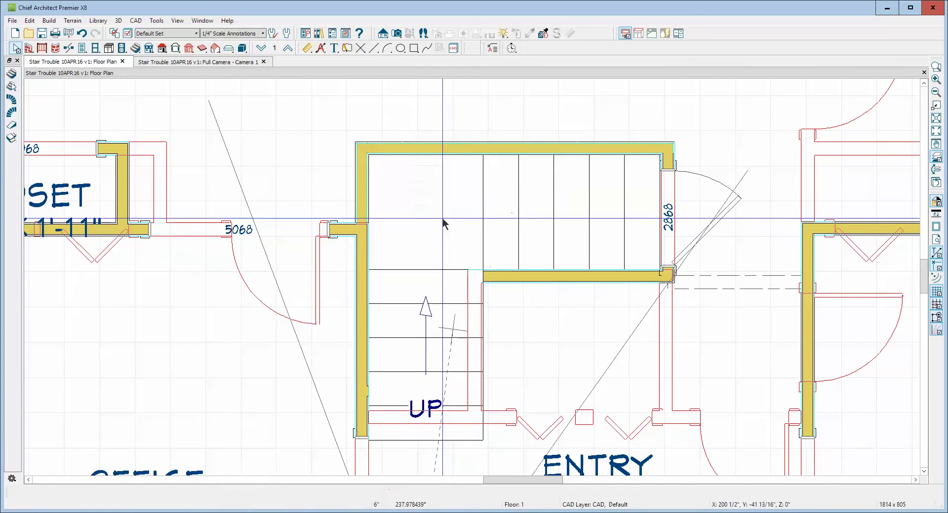
Hide the reference floor and pull the landing's lower outer corner up to the wall corner, reshaping it into a triangle.
scroll(445, 219, "up", 2)
scroll(873, 213, "down", 1)
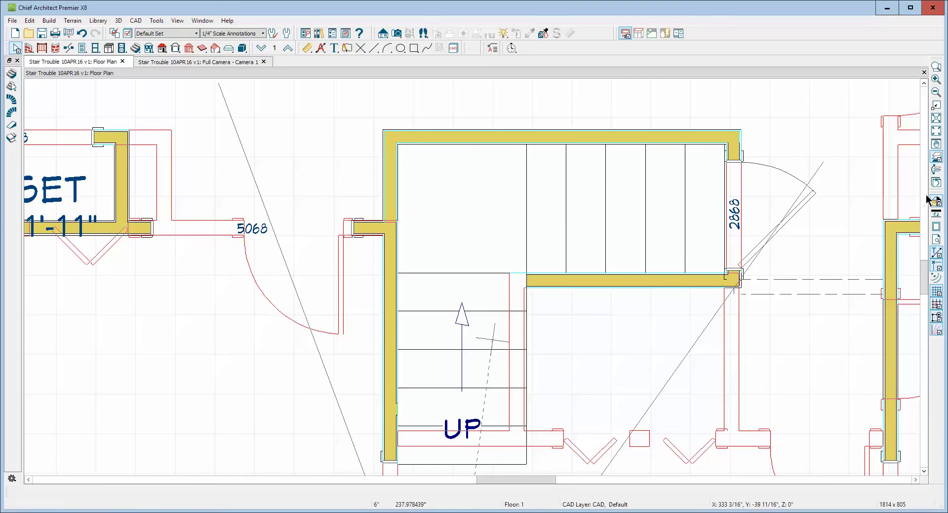
left_click(937, 166)
scroll(504, 251, "up", 1)
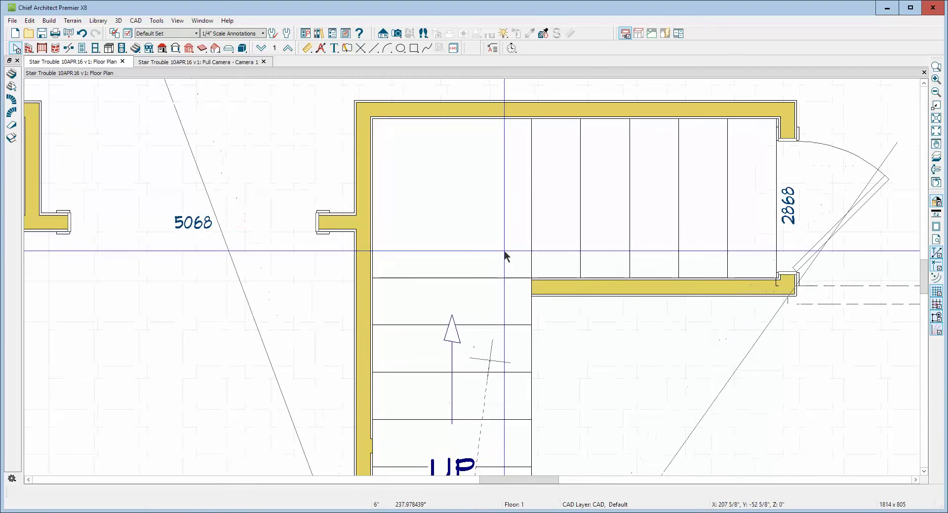
left_click(502, 278)
left_click(412, 259)
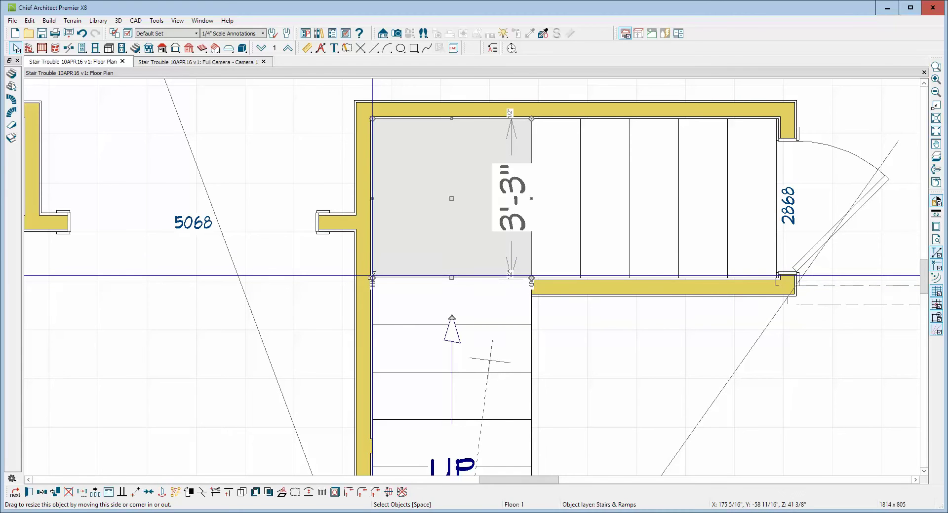
left_click_drag(372, 279, 370, 117)
left_click(573, 281)
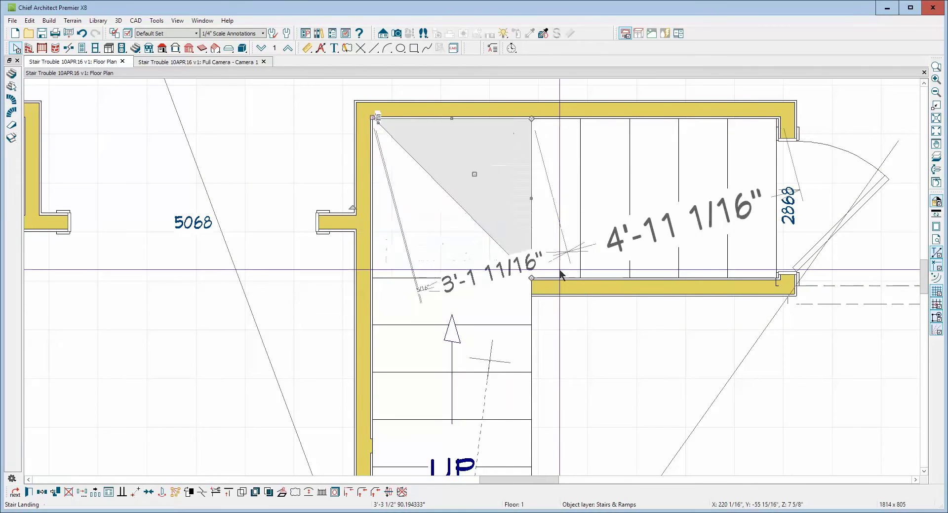
Copy the triangular landing by its diagonal edge to a spot over the lower flight.
left_click(484, 242)
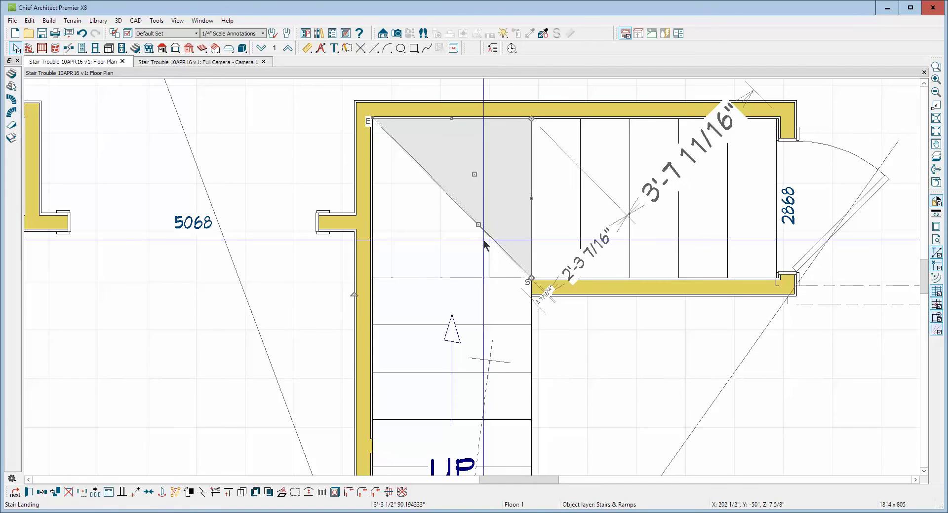
left_click(43, 493)
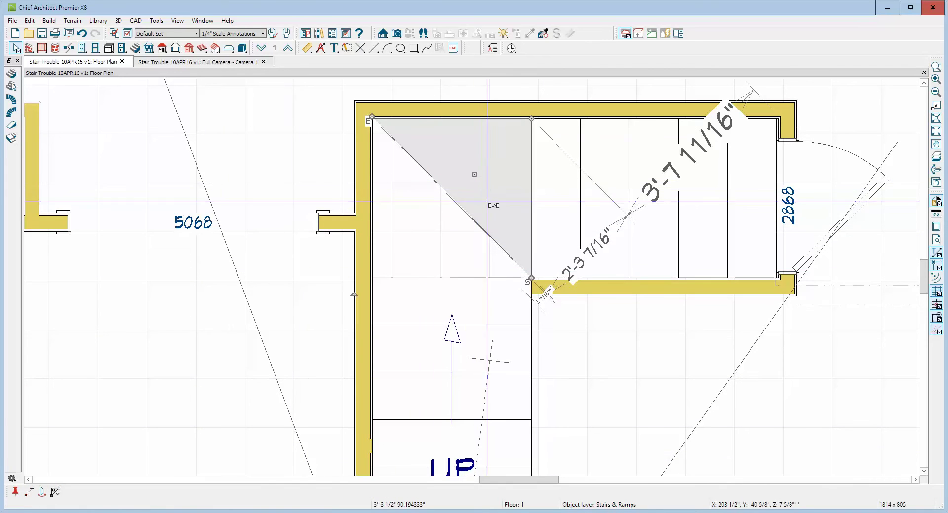
left_click(403, 253)
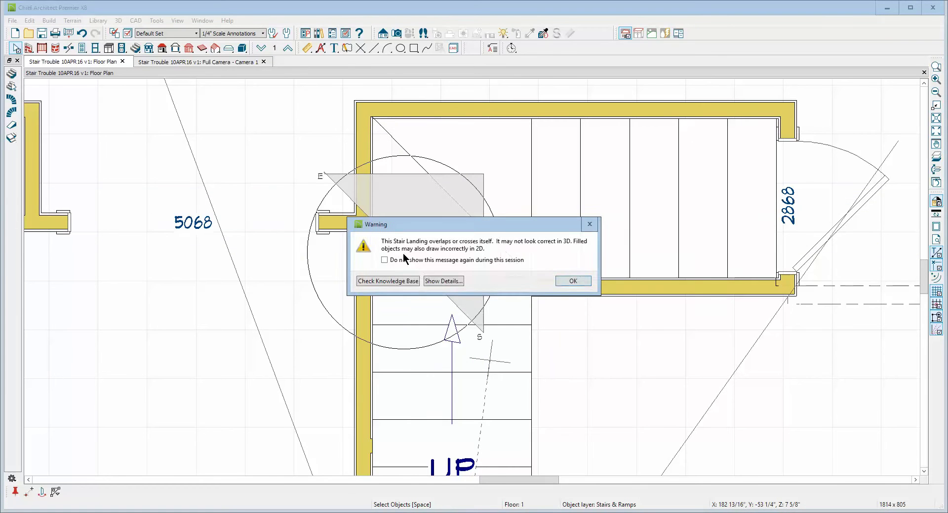
left_click(579, 281)
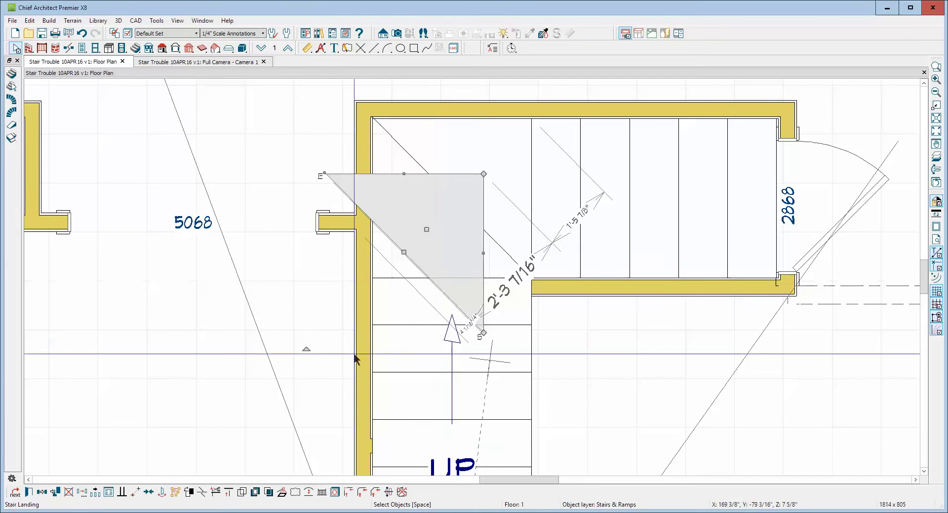
Rotate the copied triangular landing about 180° and move it point to point into the open half of the corner above the lower flight.
left_click_drag(306, 349, 498, 174)
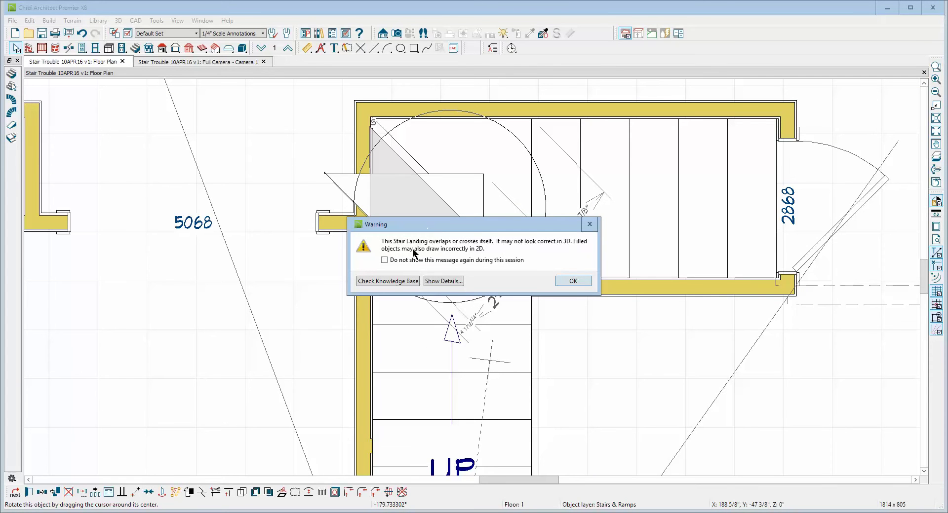
left_click(565, 280)
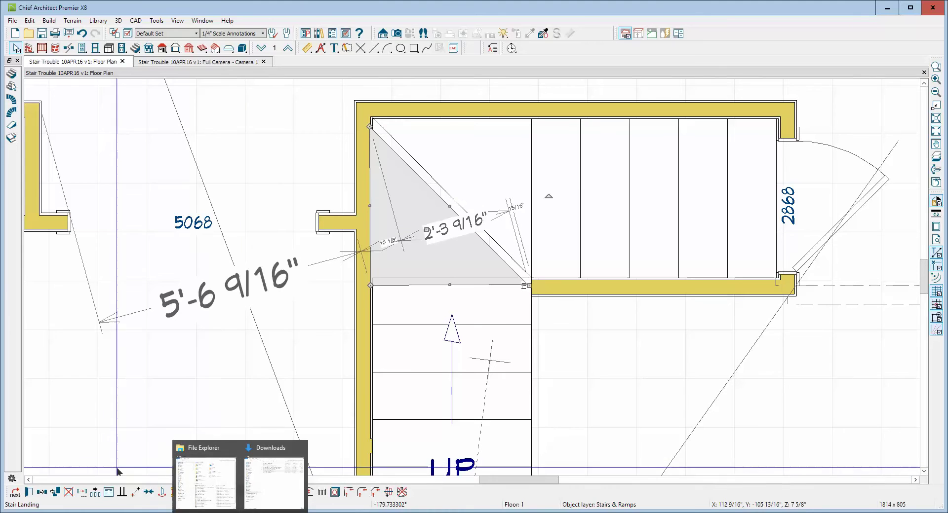
left_click(135, 492)
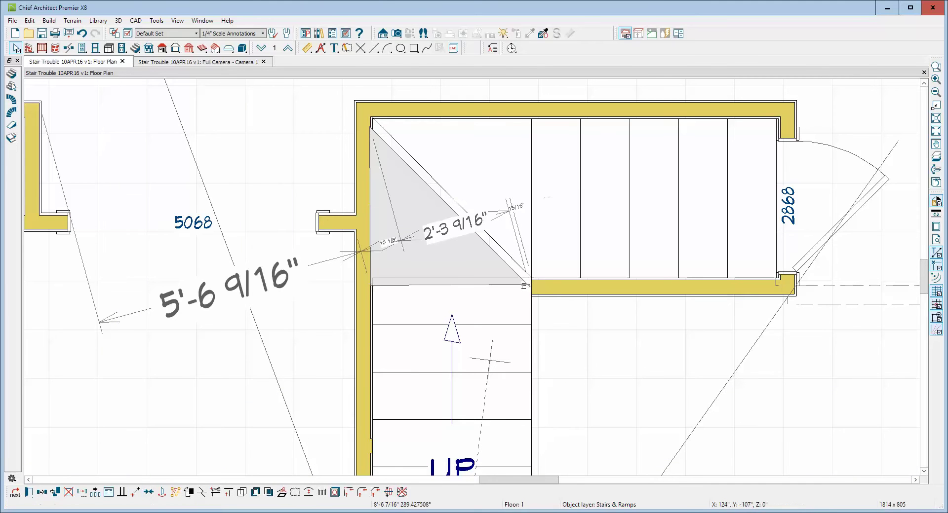
left_click(528, 277)
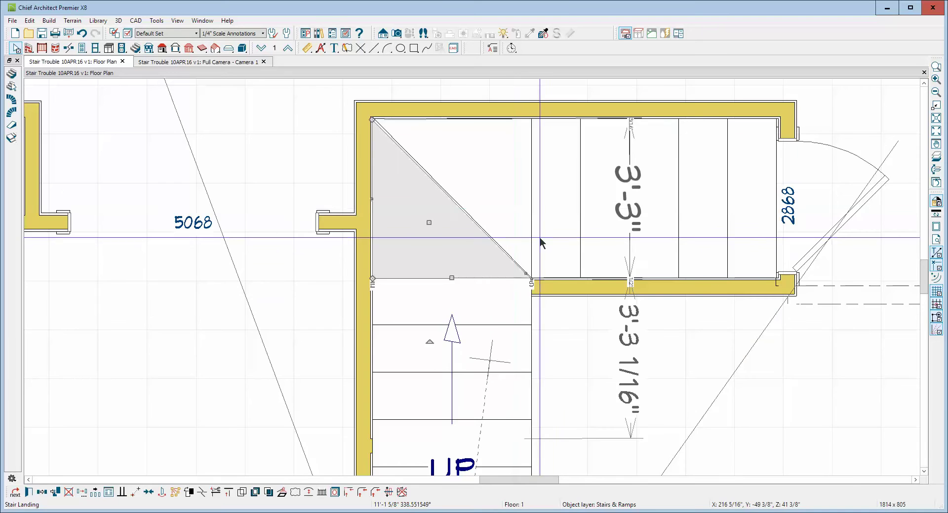
key("Escape")
Try to close the gap between the two triangular landings by shifting their diagonal edges.
scroll(463, 205, "up", 2)
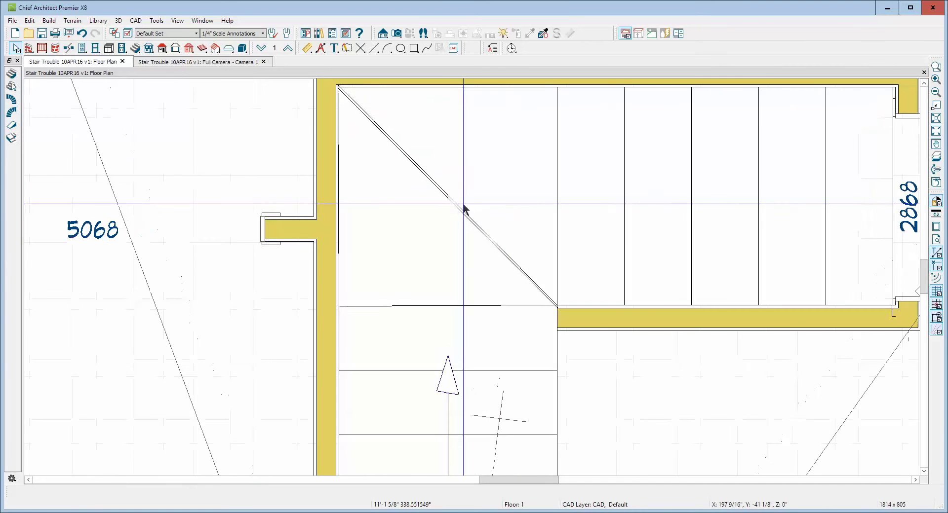
left_click(462, 208)
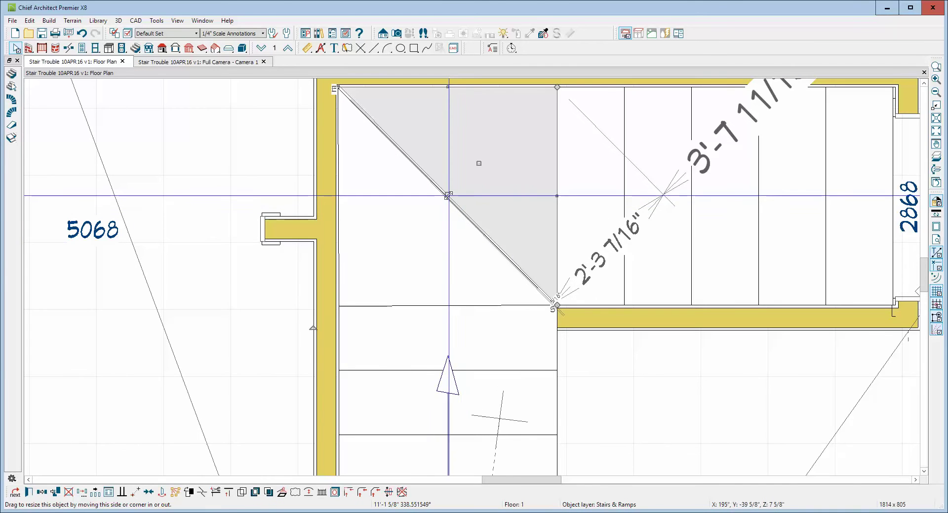
left_click_drag(463, 207, 460, 265)
left_click(460, 227)
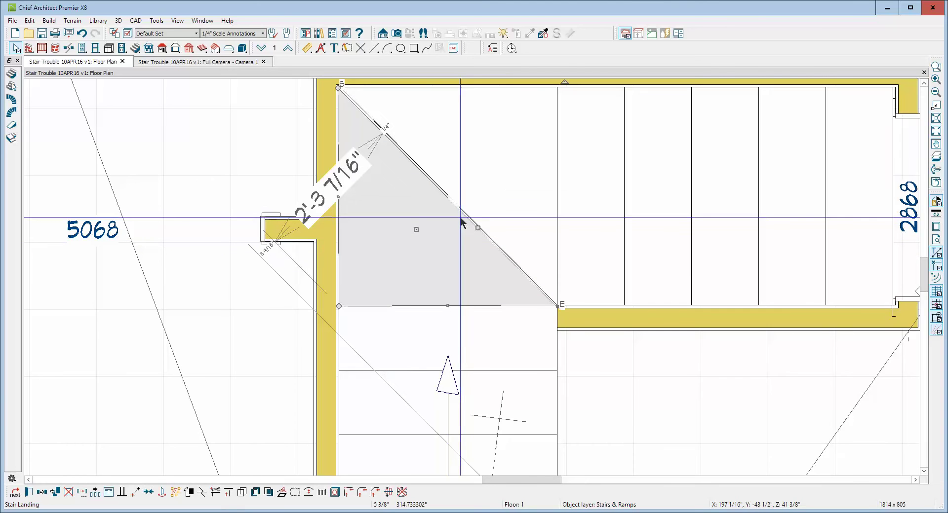
scroll(478, 239, "down", 1)
left_click_drag(478, 228, 478, 231)
key("Escape")
left_click(507, 247)
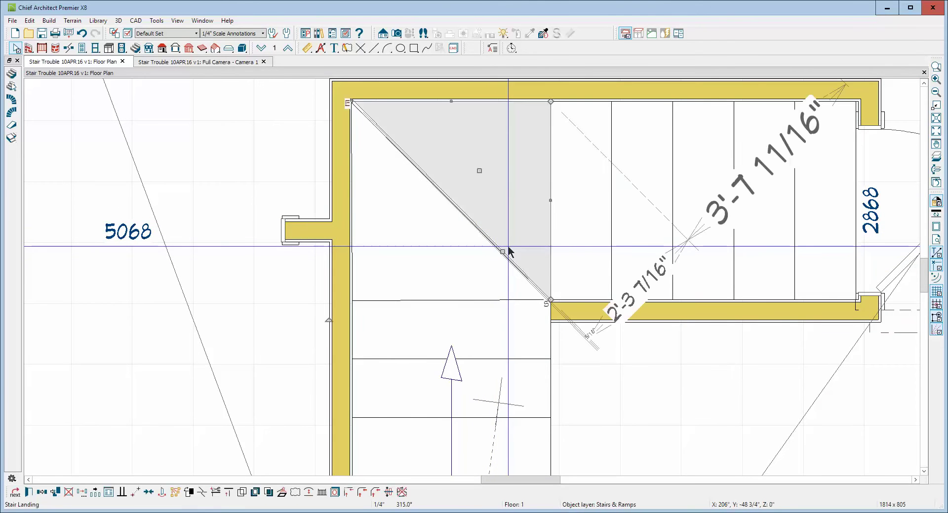
left_click_drag(503, 251, 482, 229)
key("Escape")
Set No Rail on Selected Edge for the diagonal edge of the triangular landing adjoining the upper flight.
left_click(487, 236)
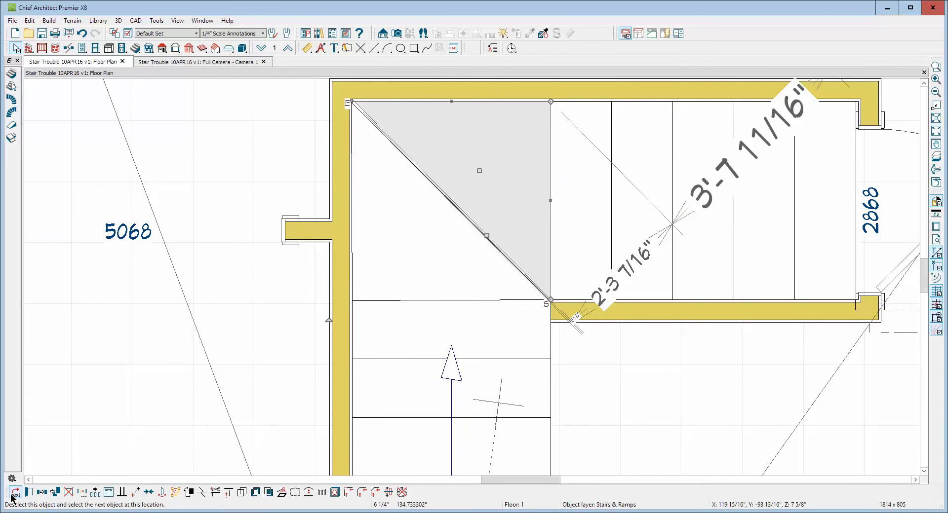
left_click(30, 492)
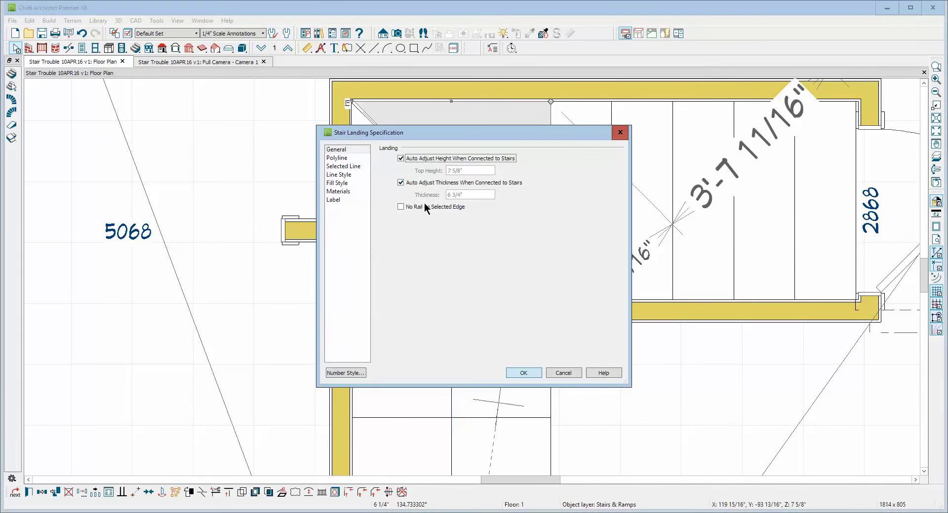
left_click(523, 373)
left_click(461, 268)
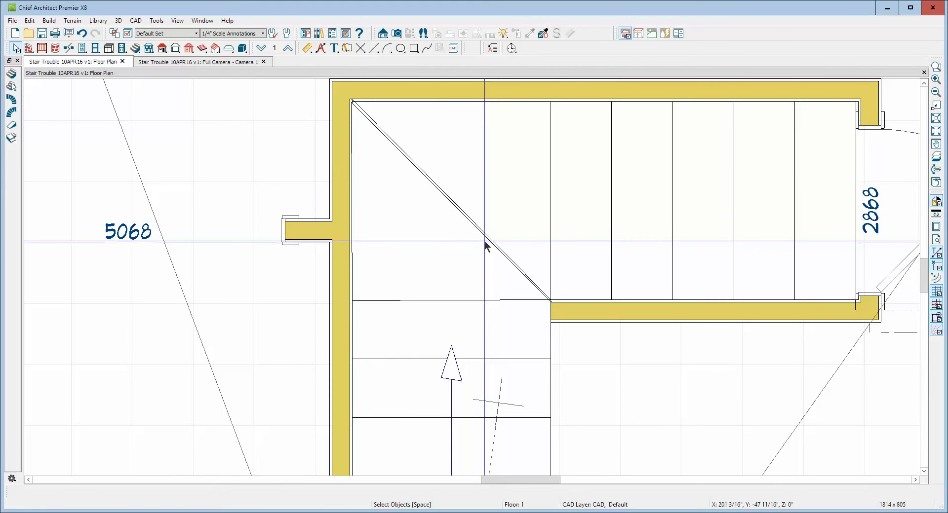
Set No Rail on Selected Edge for the diagonal edge of the triangular landing adjoining the lower flight.
left_click(484, 245)
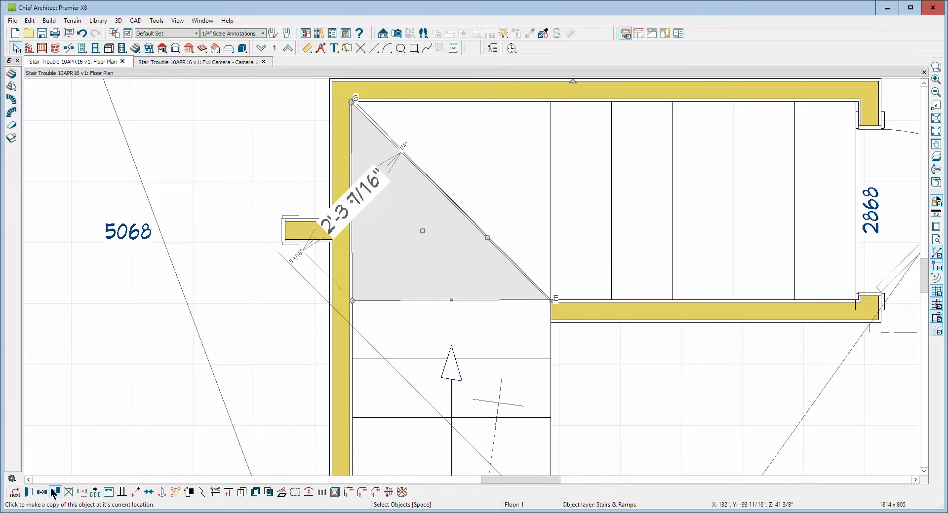
left_click(33, 493)
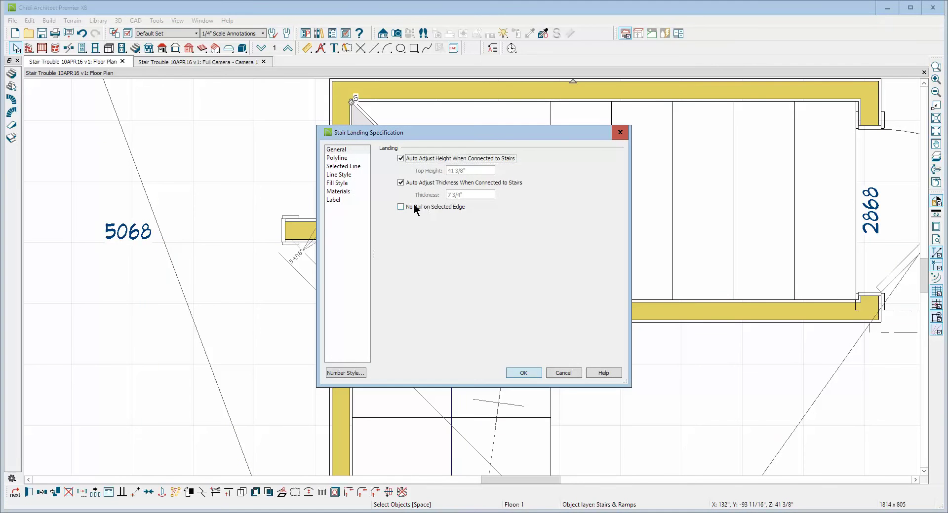
left_click(411, 206)
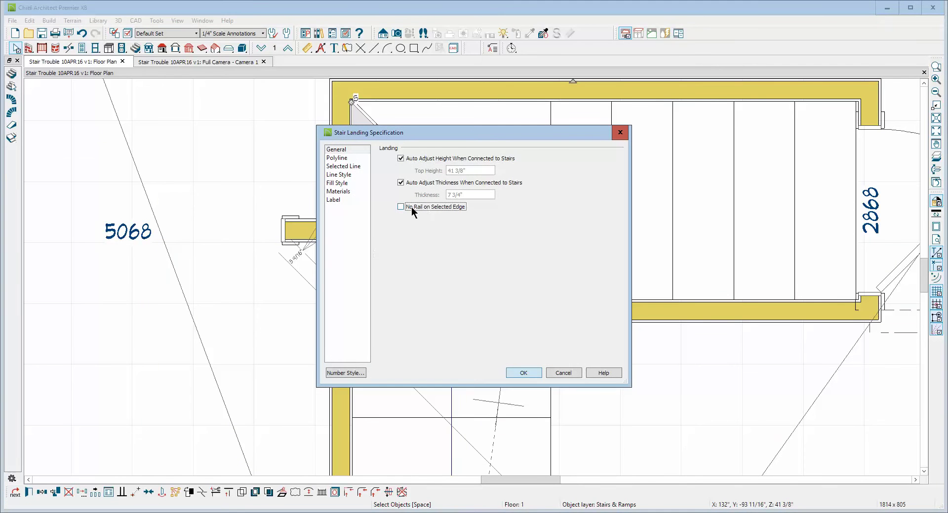
left_click(523, 373)
Check the riser count and heights in the lower flight's staircase specification.
left_click(487, 326)
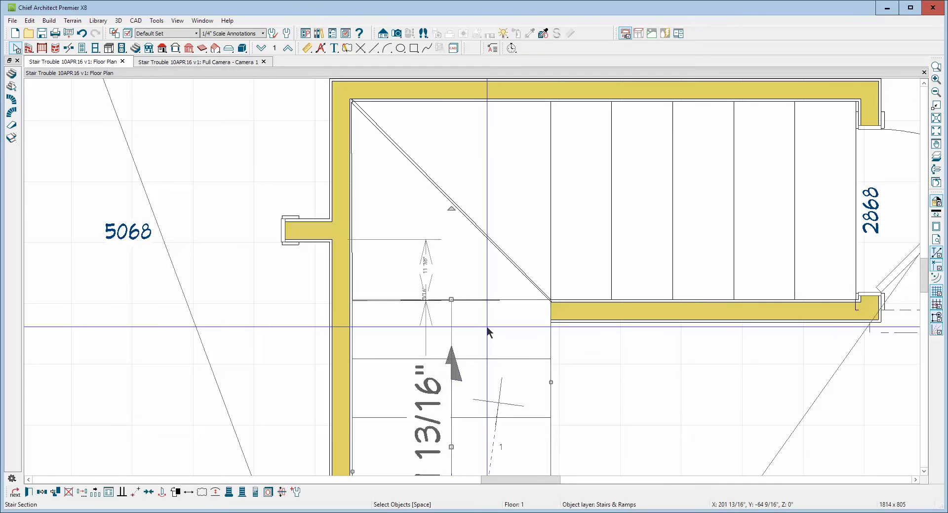
double_click(504, 285)
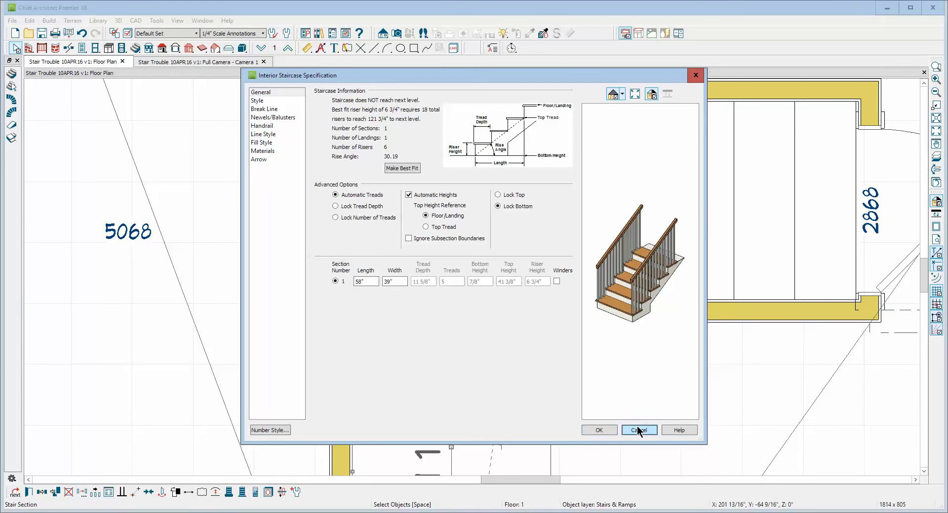
left_click(599, 430)
Turn off automatic height adjustment for the triangular landing above the lower flight and set its top height to 48 3/8".
right_click(489, 272)
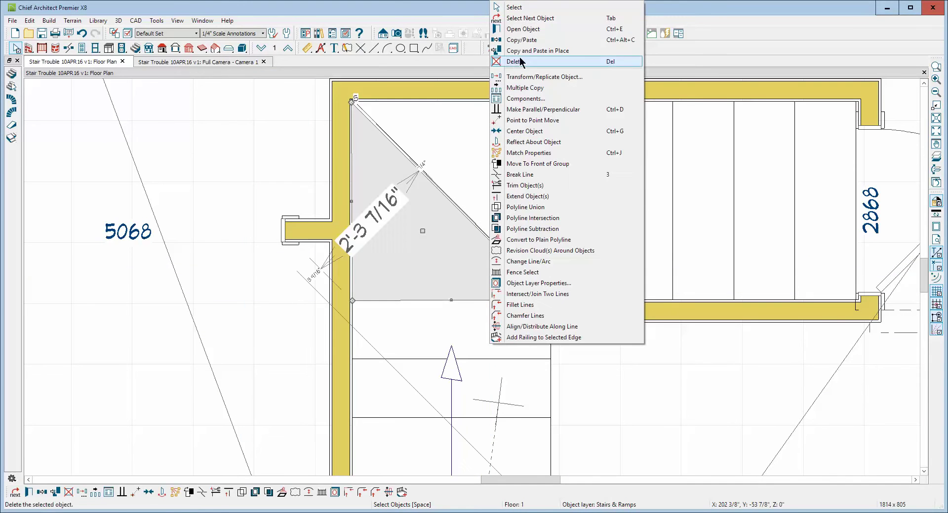
left_click(521, 29)
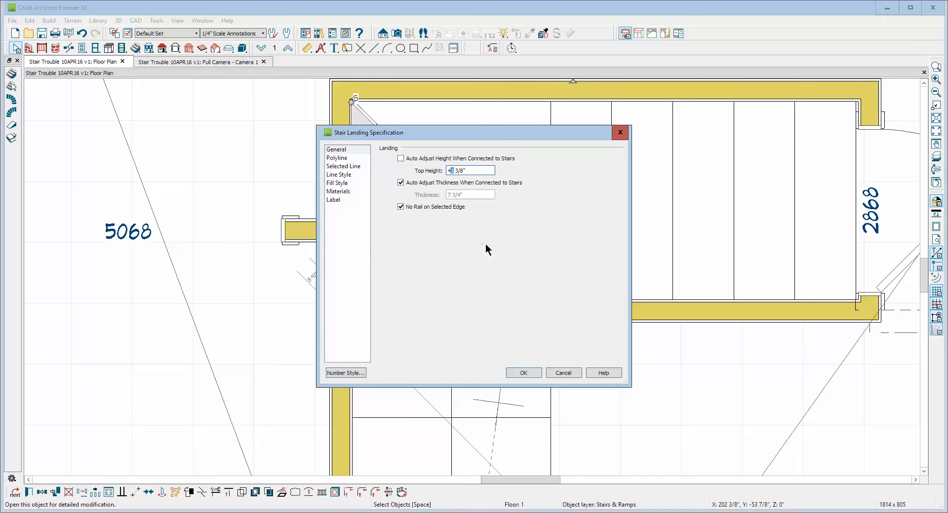
type("8")
left_click(524, 373)
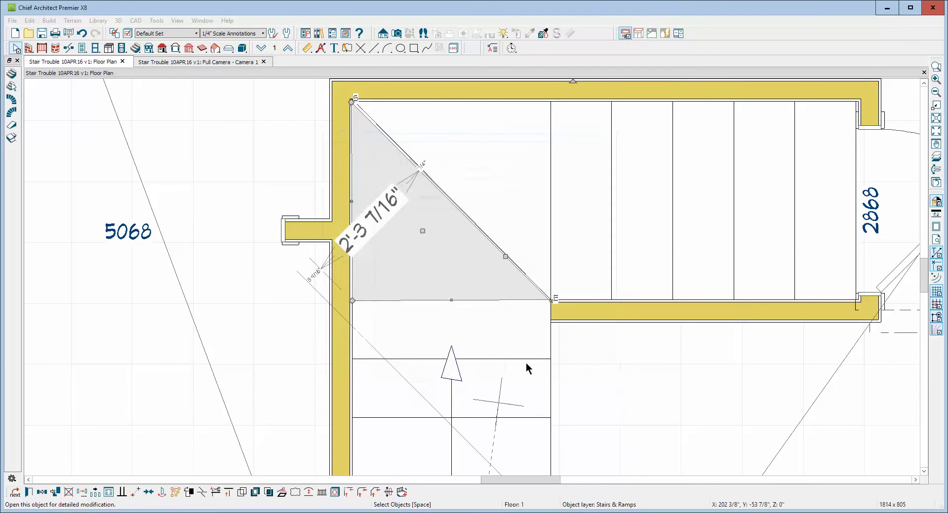
Turn off automatic height adjustment for the triangular landing beside the upper flight and set its top height to 56 3/8".
right_click(522, 244)
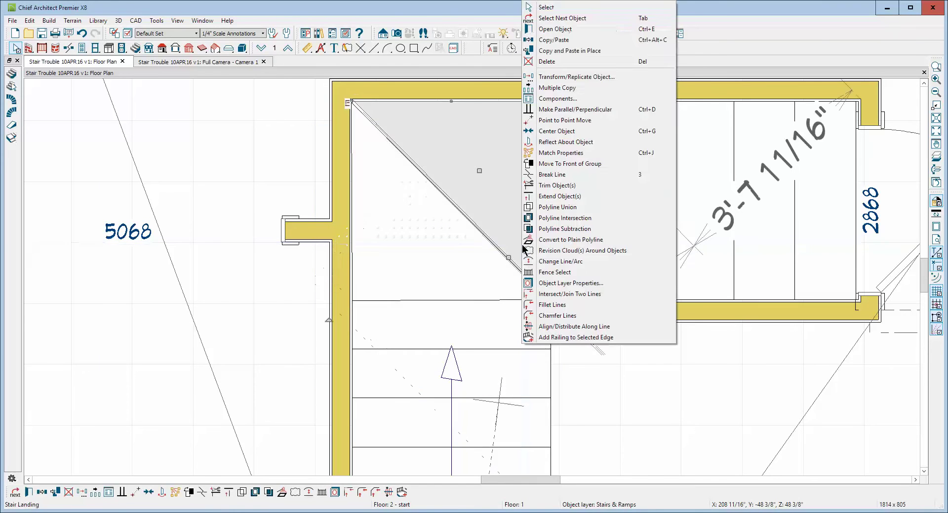
left_click(543, 29)
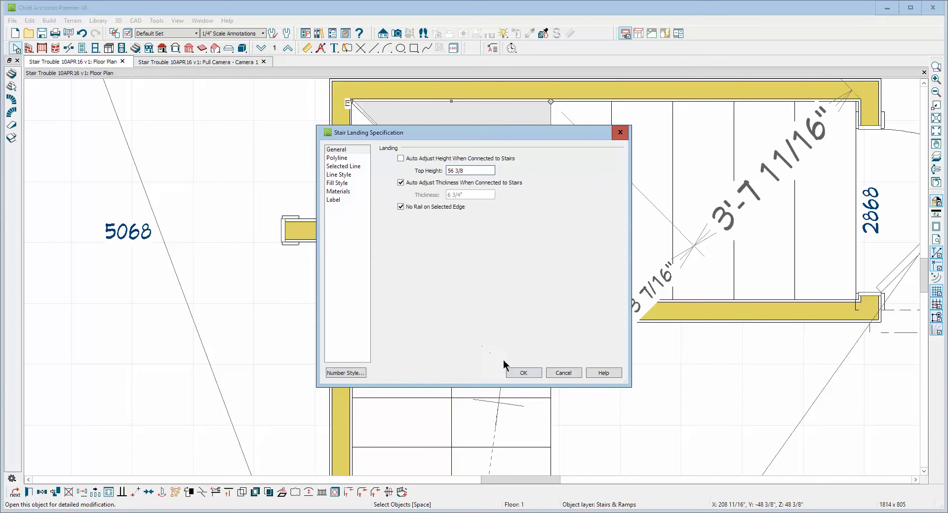
left_click(522, 374)
left_click(601, 222)
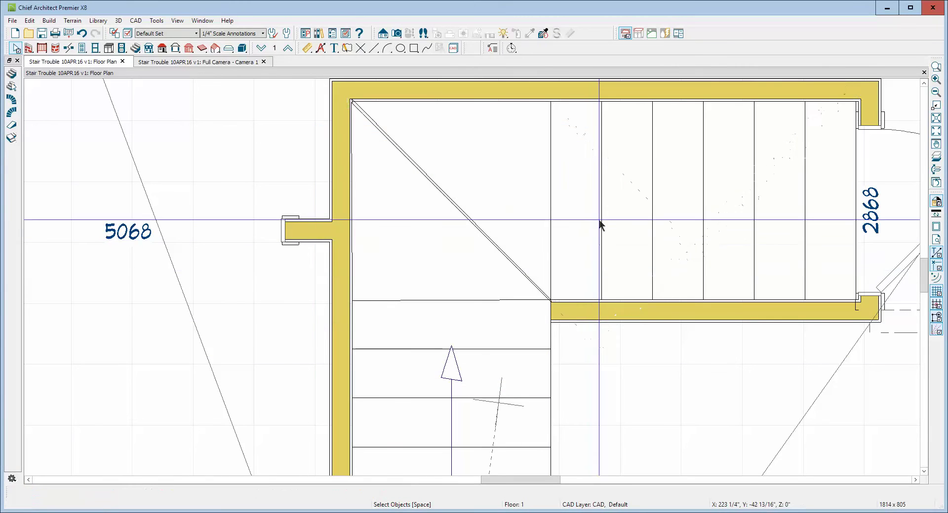
Review the upper flight's riser and height values in its staircase specification.
left_click_drag(551, 201, 547, 200)
scroll(577, 232, "down", 2)
left_click(583, 199)
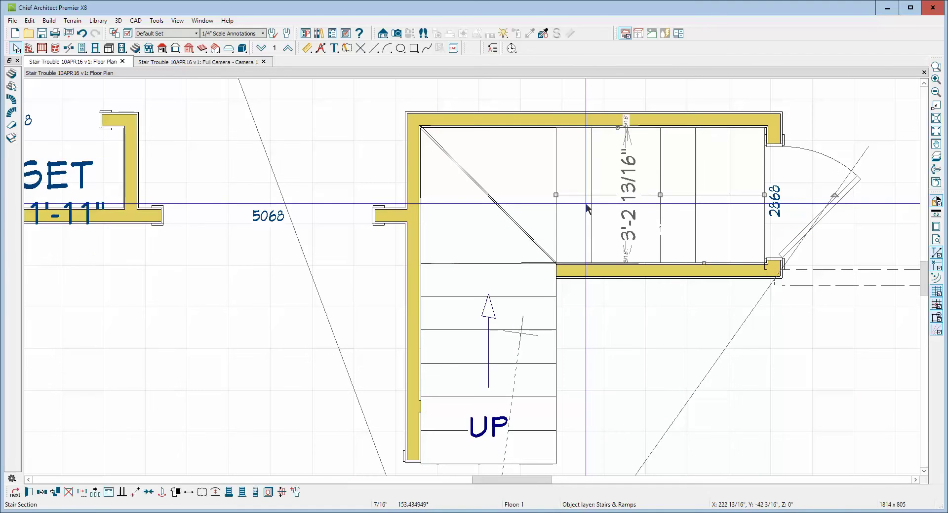
double_click(585, 202)
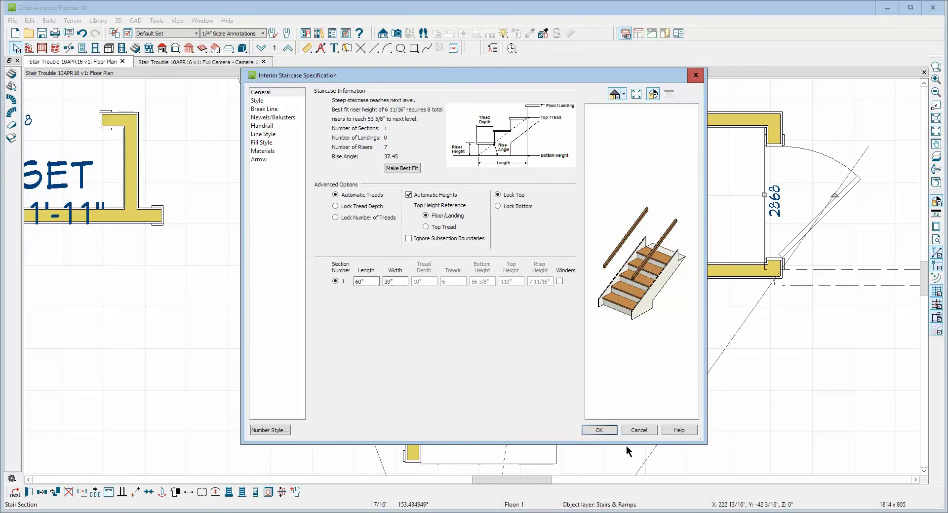
left_click(638, 427)
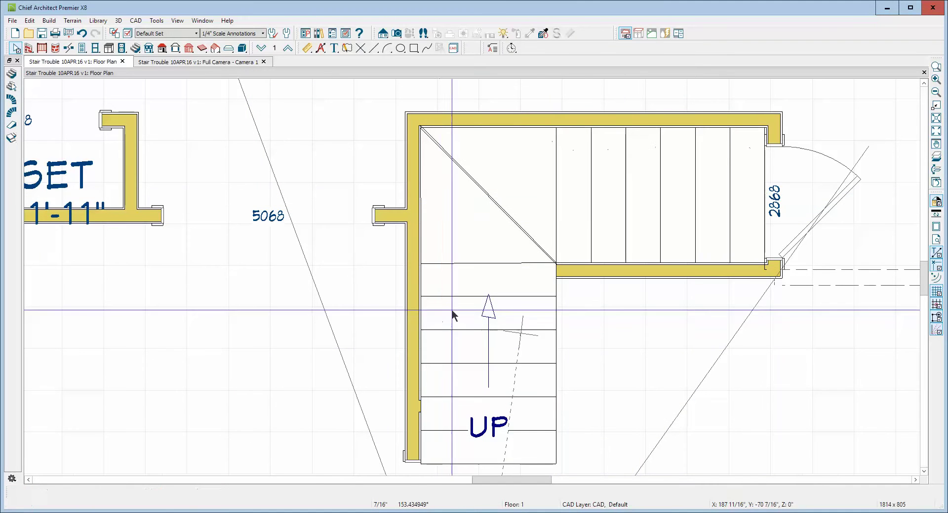
Try to make the lower triangular landing's edge along the lower flight parallel to the stairwell wall.
left_click(473, 271)
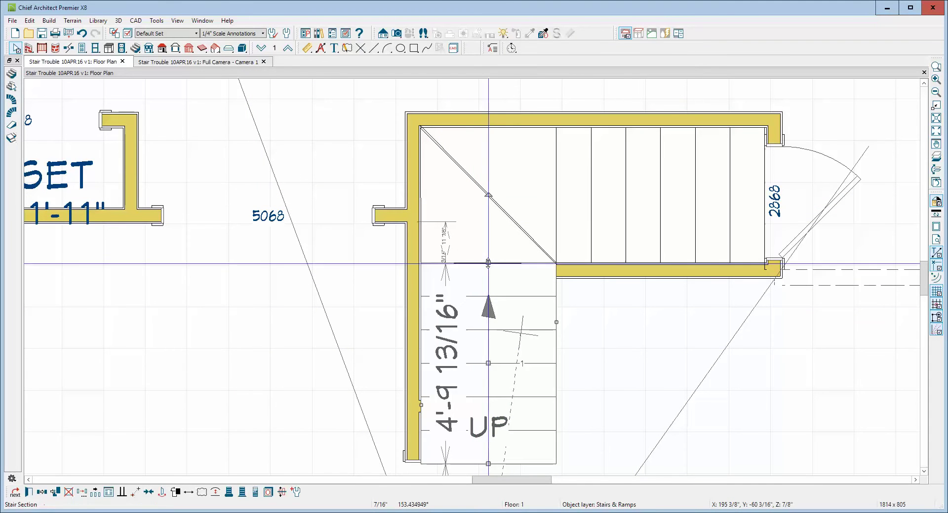
key("Escape")
scroll(498, 254, "up", 3)
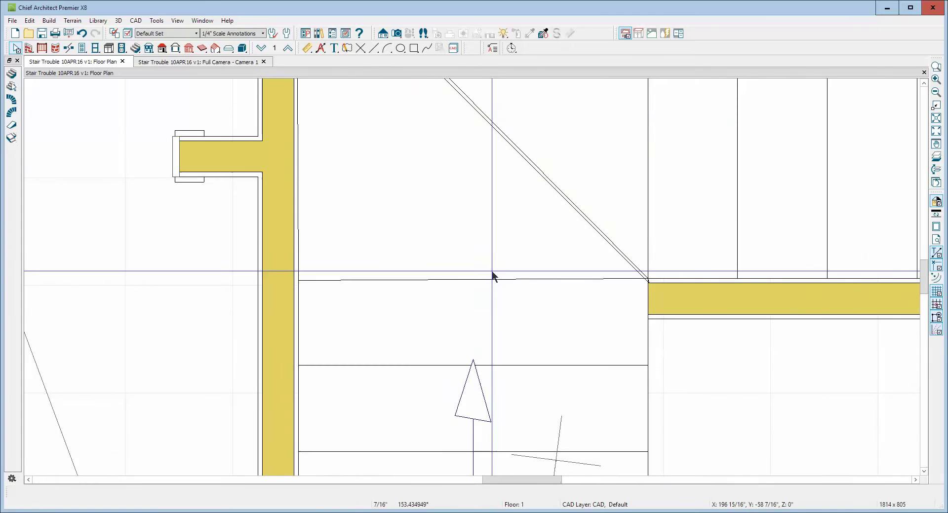
left_click(491, 271)
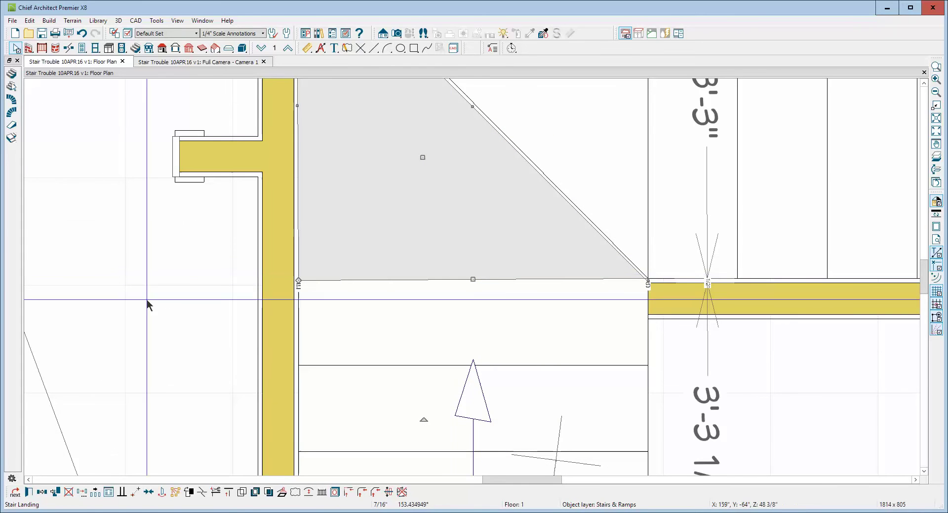
left_click(123, 492)
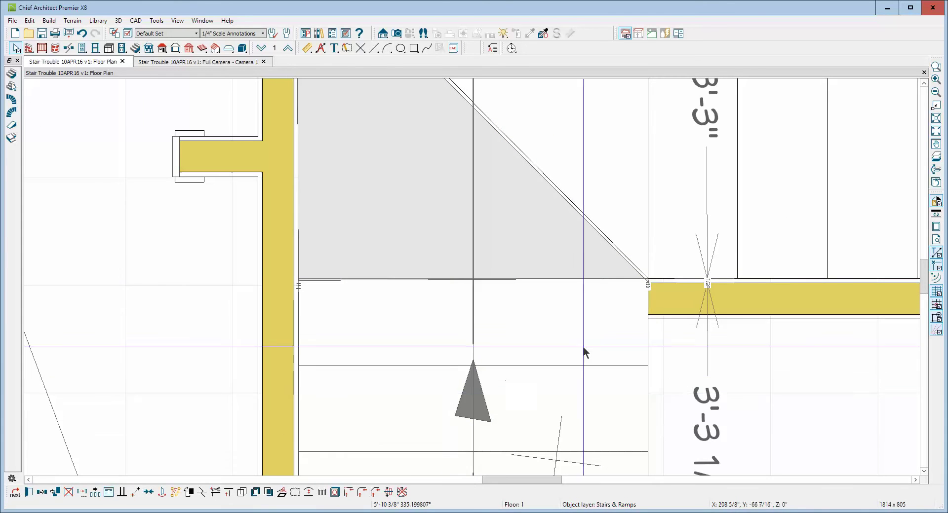
left_click(695, 299)
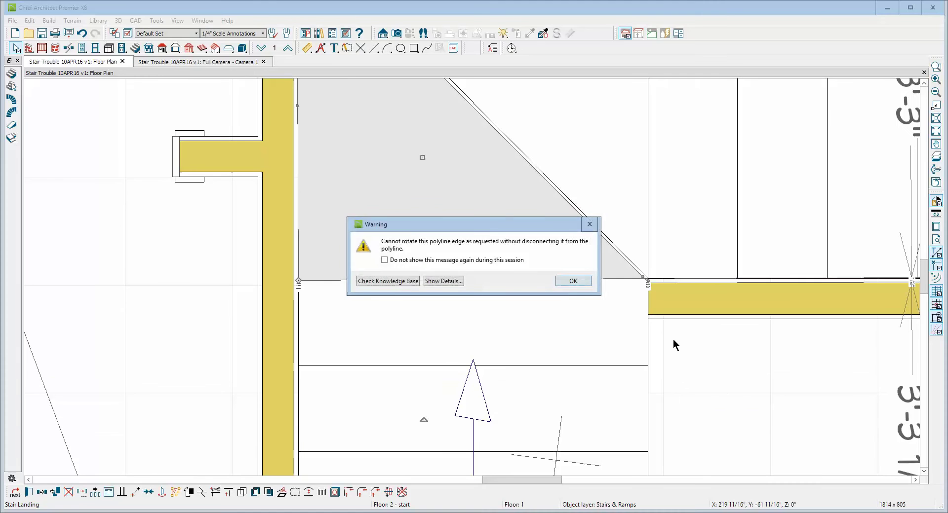
left_click(574, 284)
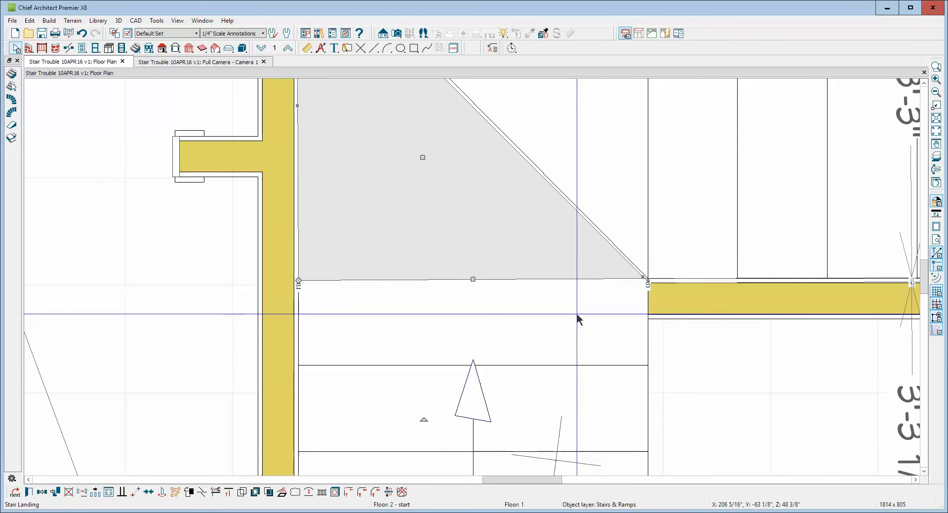
Move the lower triangular landing's corner at the wall end onto the corner of the wall framing.
scroll(618, 286, "up", 3)
scroll(696, 266, "up", 1)
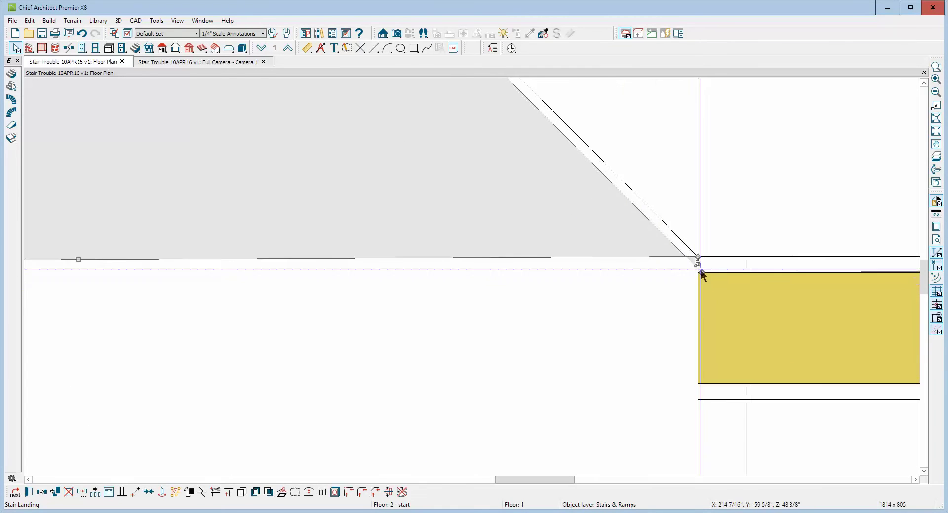
left_click_drag(700, 264, 698, 271)
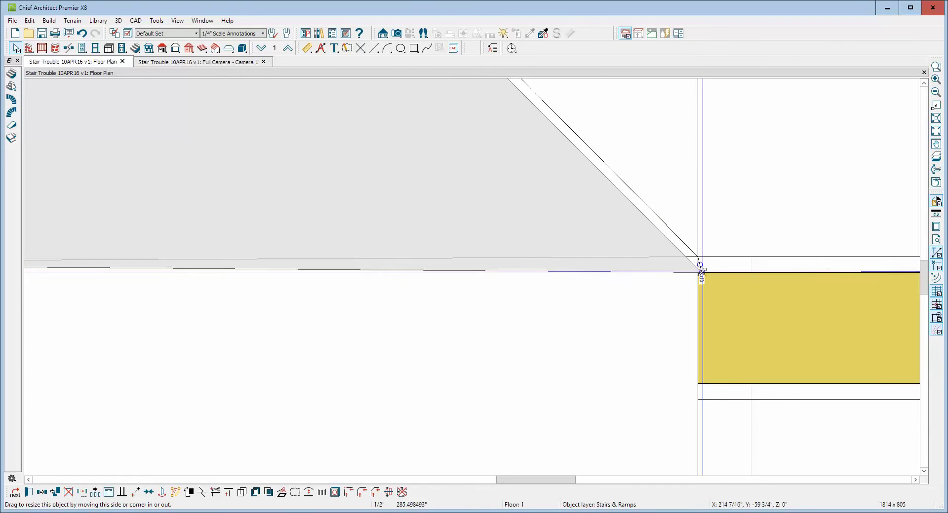
left_click(584, 268)
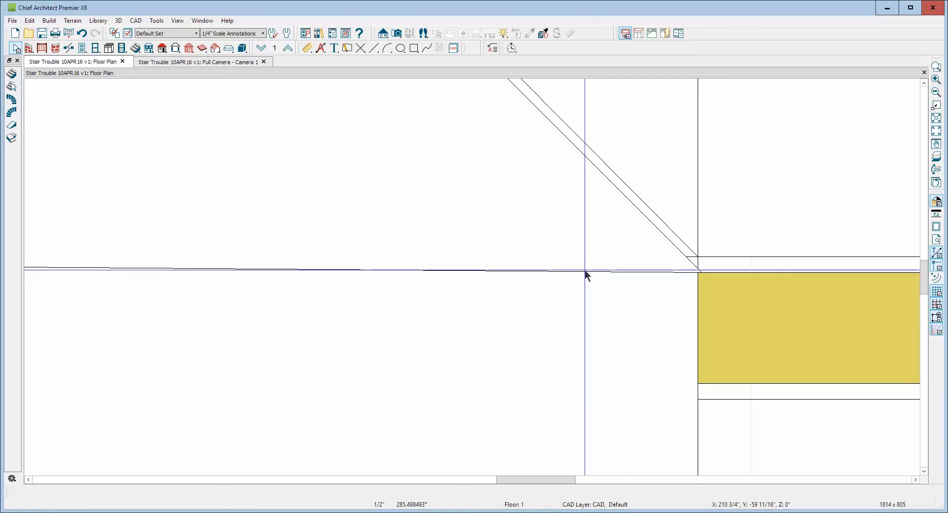
Try again to make the lower landing's slightly skewed edge parallel to the wall from its shifted corner.
left_click(593, 298)
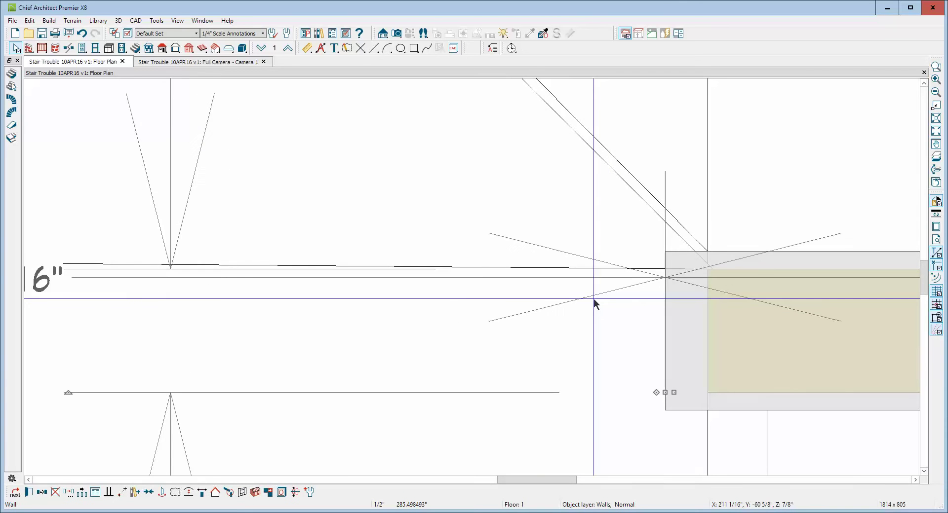
key("Tab")
left_click(122, 494)
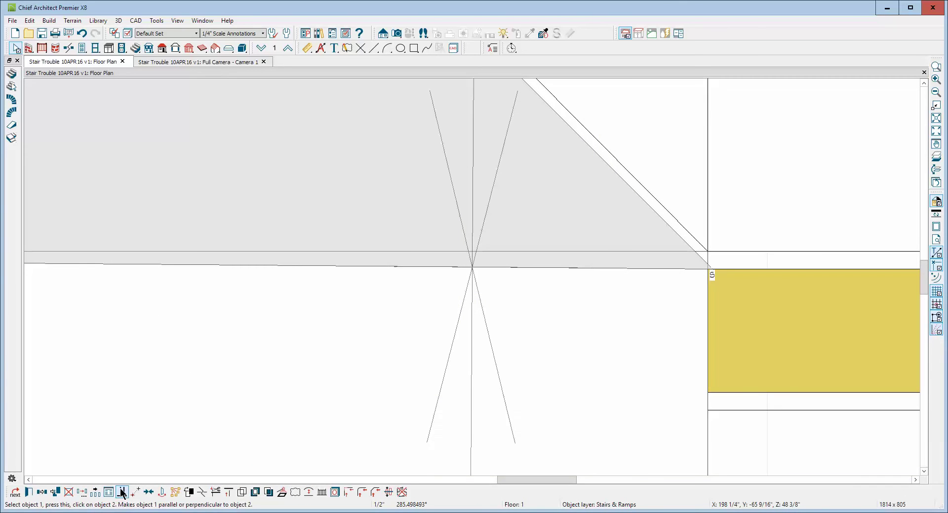
left_click(777, 319)
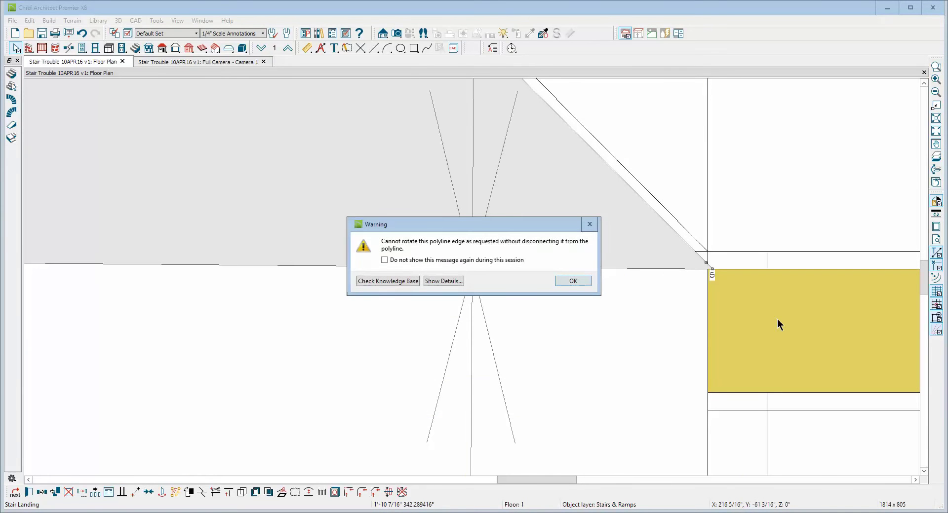
left_click(572, 281)
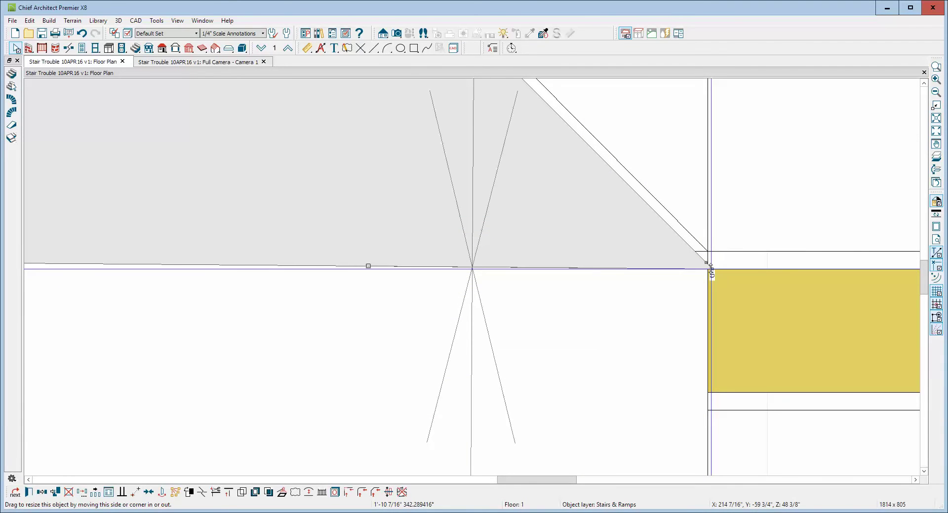
Move the lower triangular landing's corner to the point where the upper landing meets the wall surface.
mouse_move(710, 269)
left_mouse_down()
mouse_move(705, 253)
mouse_move(755, 294)
mouse_move(750, 269)
mouse_move(707, 253)
left_mouse_up()
left_click(653, 270)
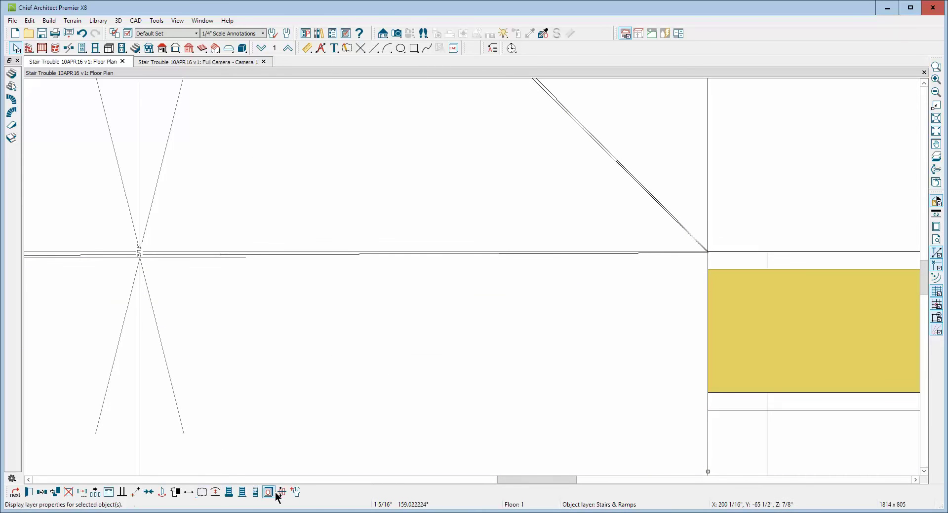
left_click(210, 322)
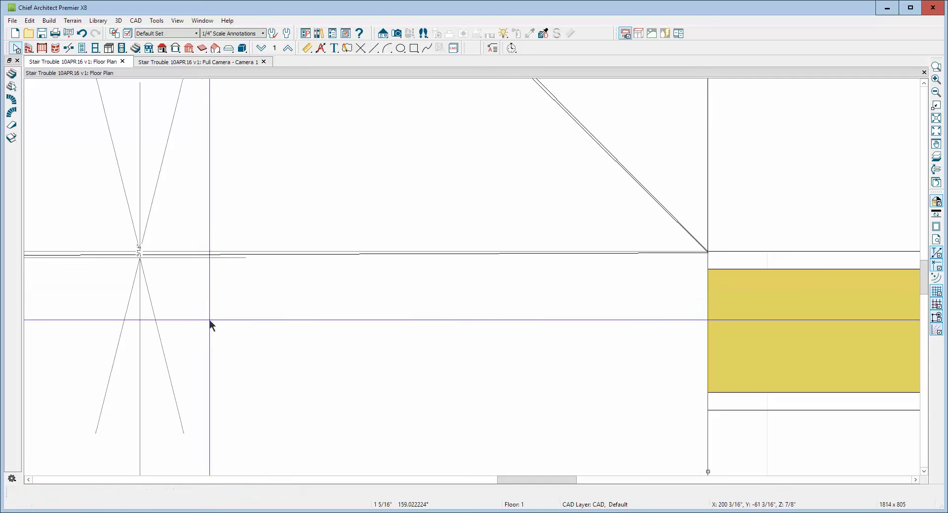
Adjust the upper end of the lower flight to meet the triangular landing's edge.
left_click(209, 320)
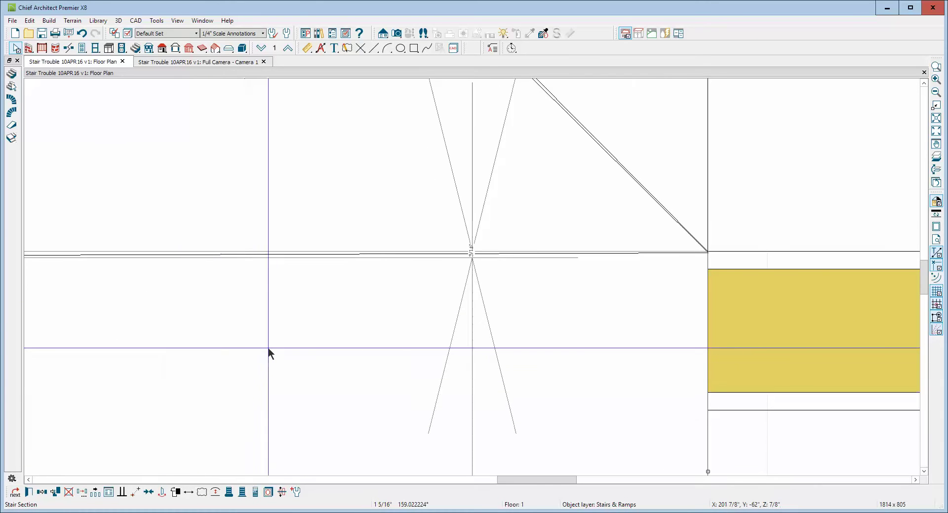
scroll(268, 347, "down", 6)
scroll(197, 322, "down", 1)
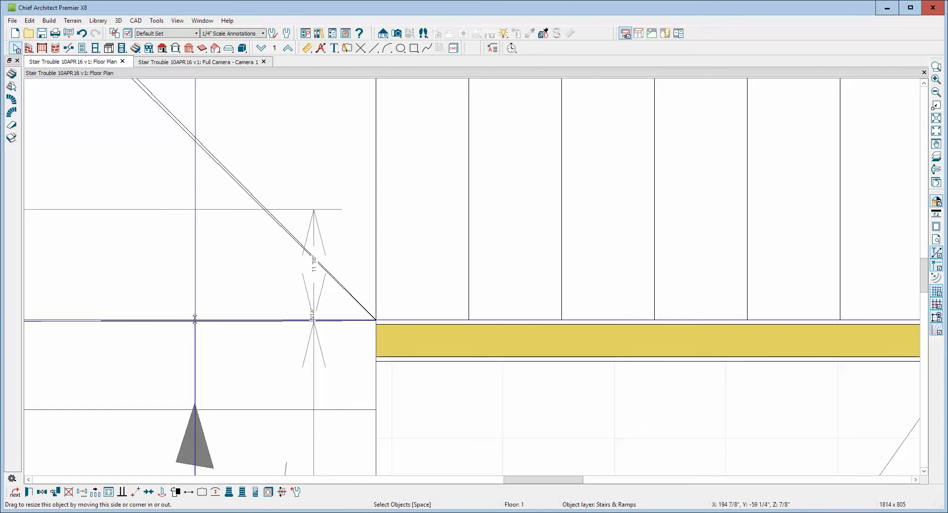
left_click(195, 320)
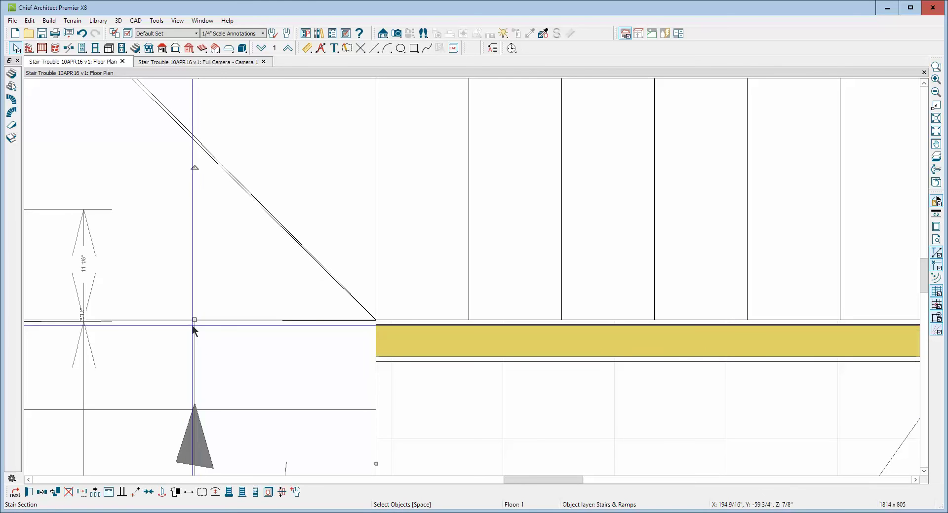
mouse_move(195, 320)
left_mouse_down()
mouse_move(194, 334)
mouse_move(194, 318)
left_mouse_up()
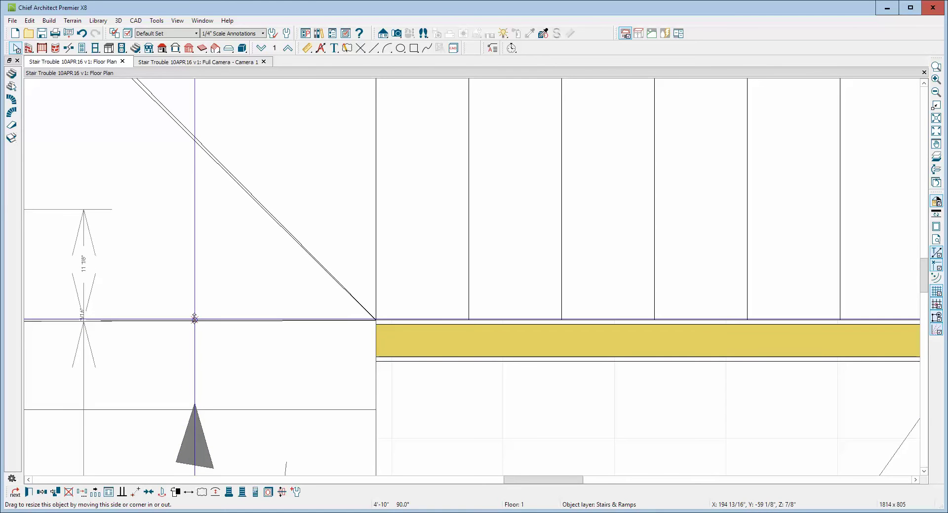
left_click(229, 315)
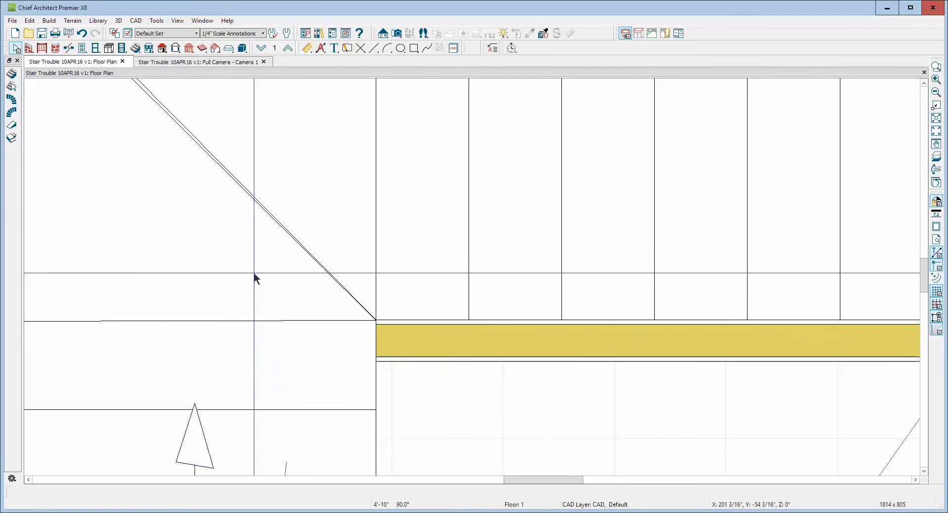
In the 3D camera view, remove the railing from the lower triangular landing's edge facing the lower flight with No Rail on Selected Edge.
key("ctrl+Tab")
scroll(253, 272, "down", 1)
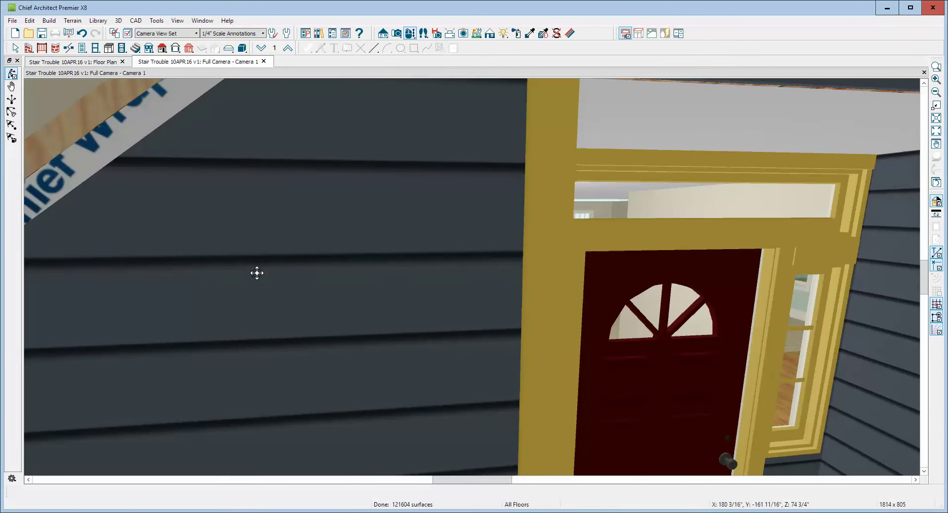
scroll(373, 326, "up", 1)
scroll(374, 325, "up", 1)
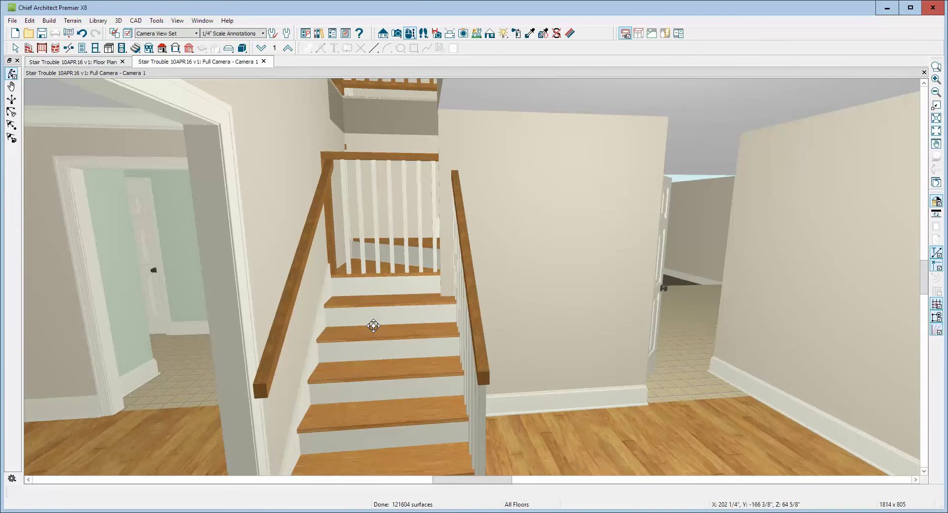
key("space")
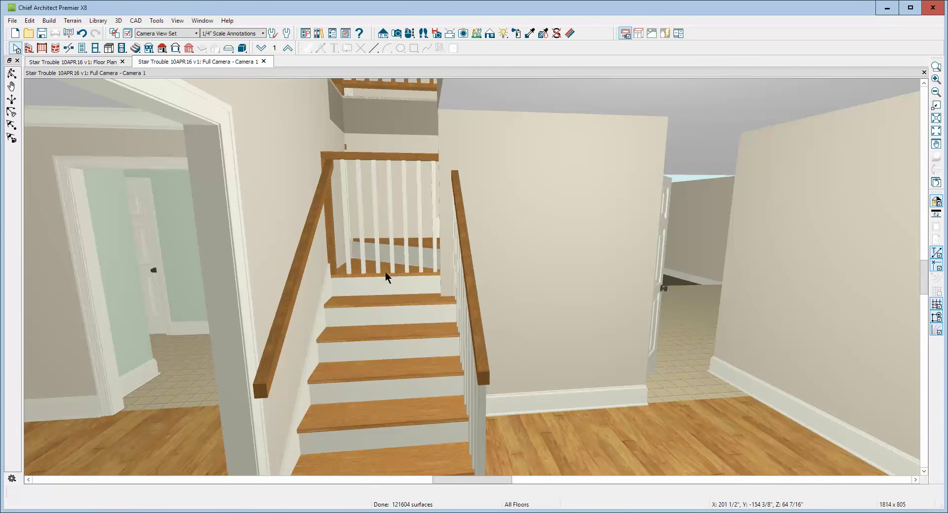
left_click(385, 271)
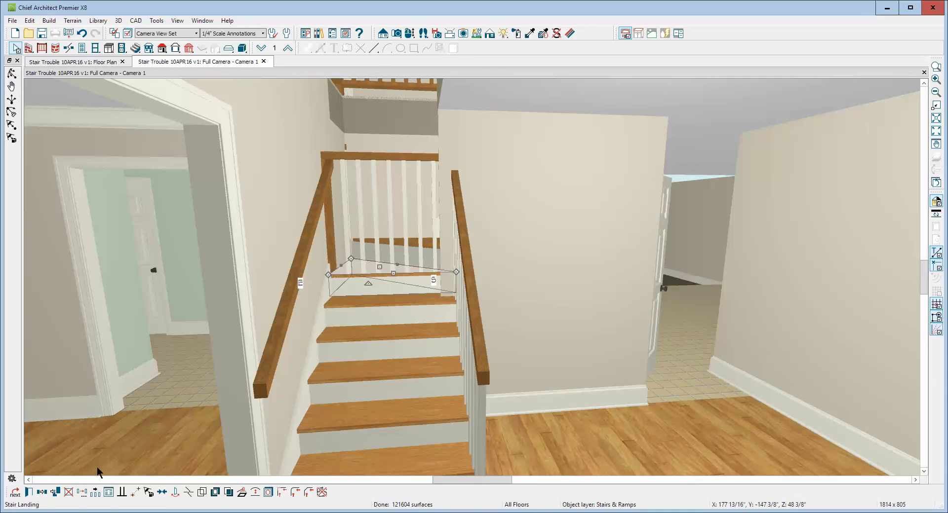
left_click(28, 494)
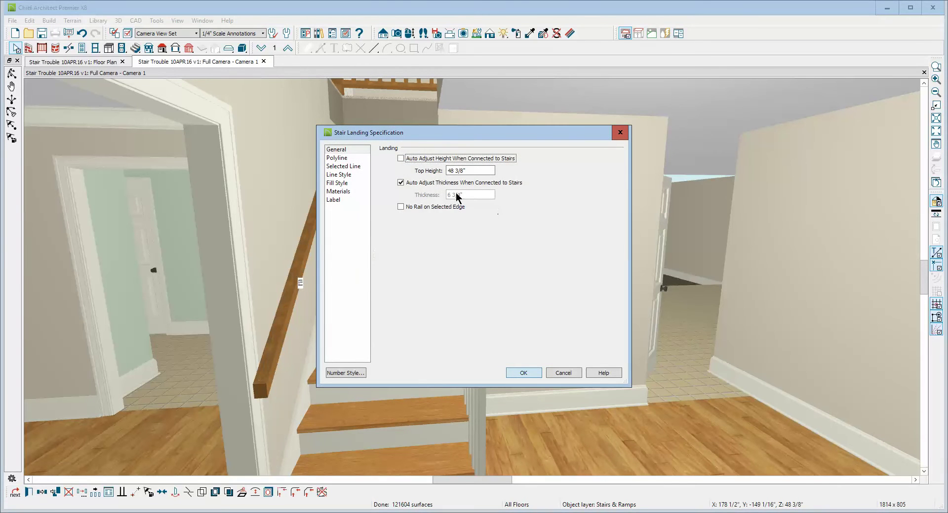
left_click(408, 207)
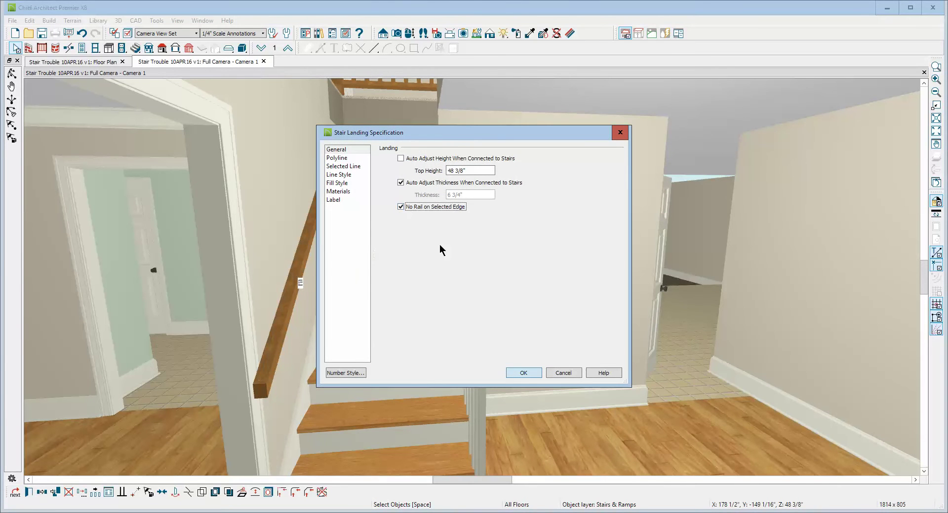
left_click(525, 372)
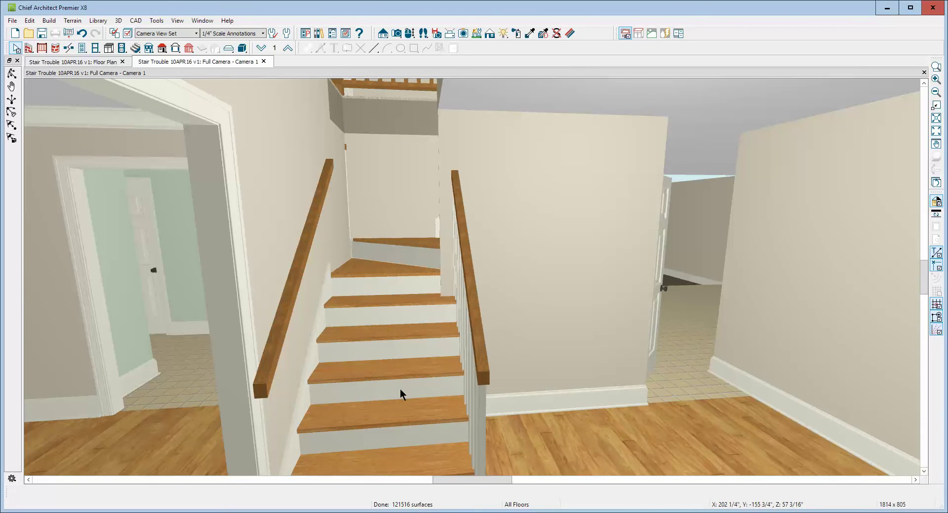
Add a runner to the lower flight of stairs with a runner width of 30".
right_click(397, 407)
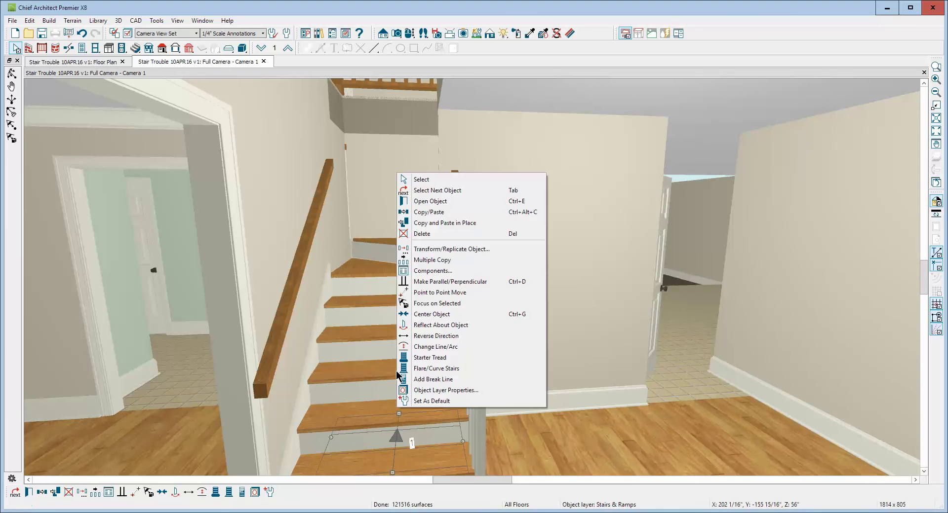
left_click(431, 202)
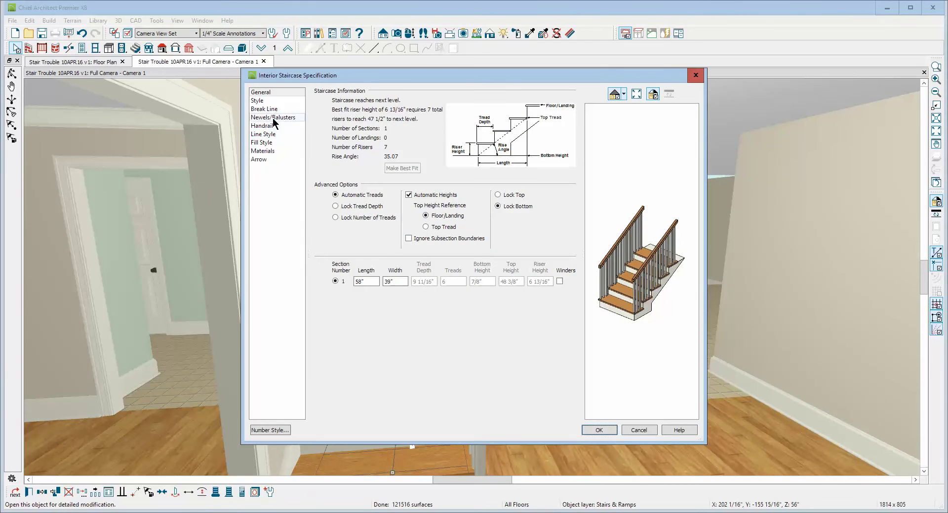
left_click(260, 100)
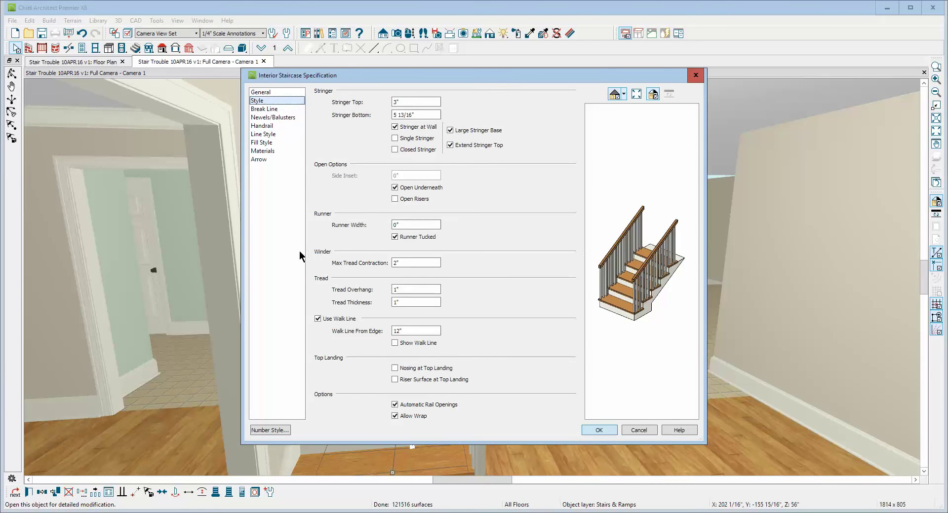
left_click(402, 225)
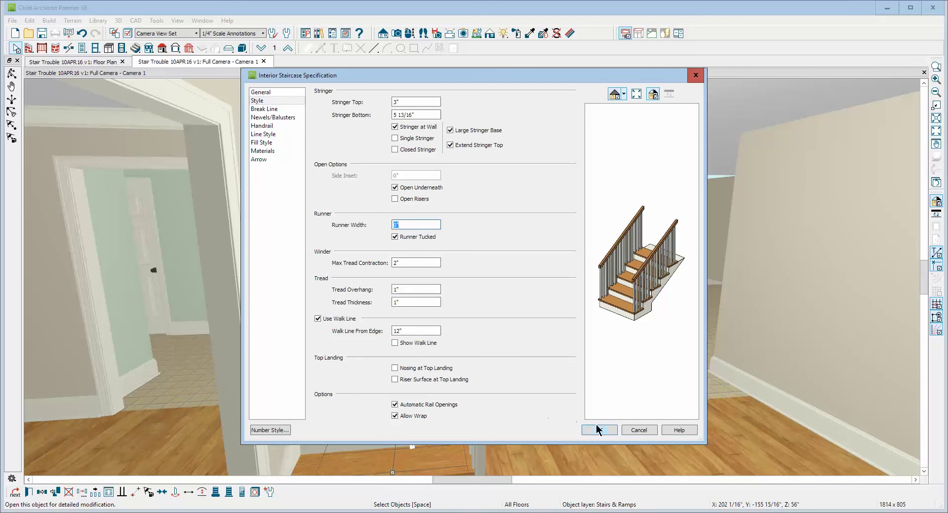
left_click(269, 92)
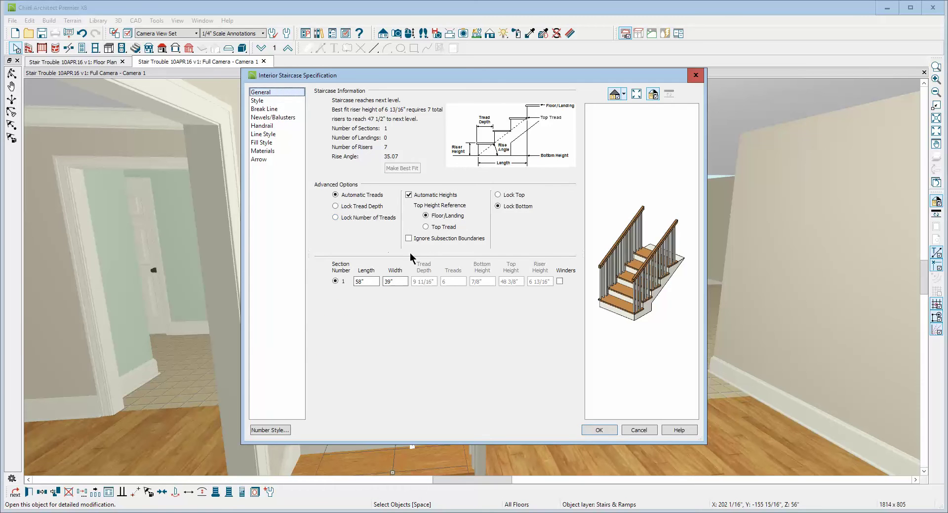
left_click(293, 101)
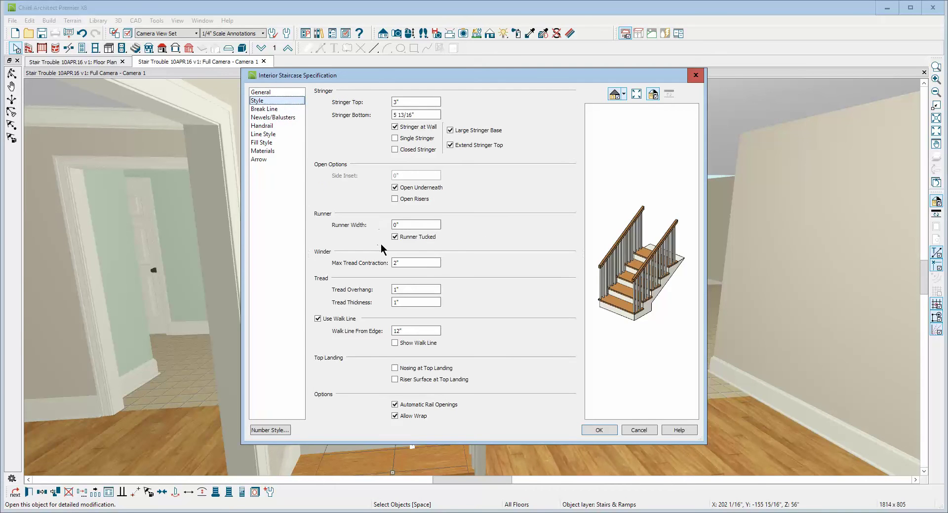
left_click(410, 226)
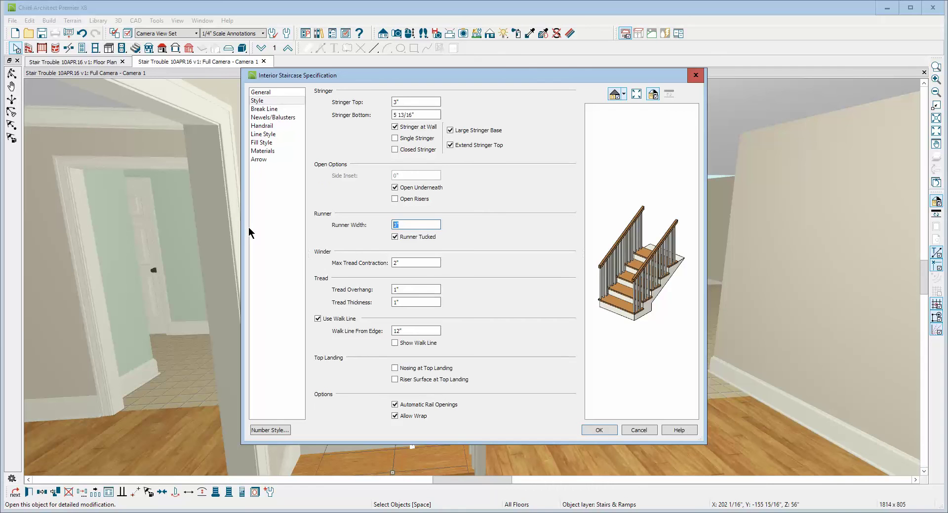
type("30")
left_click(601, 431)
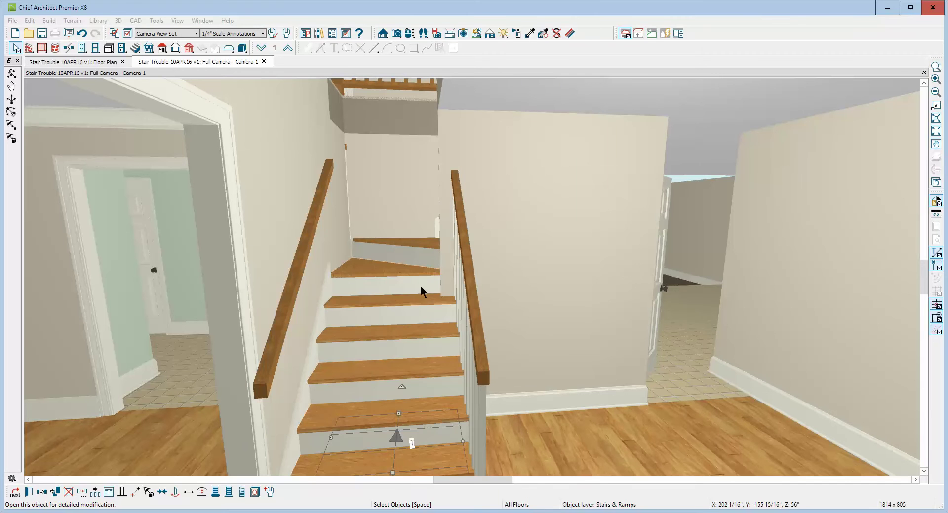
key("Escape")
Give the upper flight of stairs a runner 30" wide.
scroll(477, 219, "down", 2)
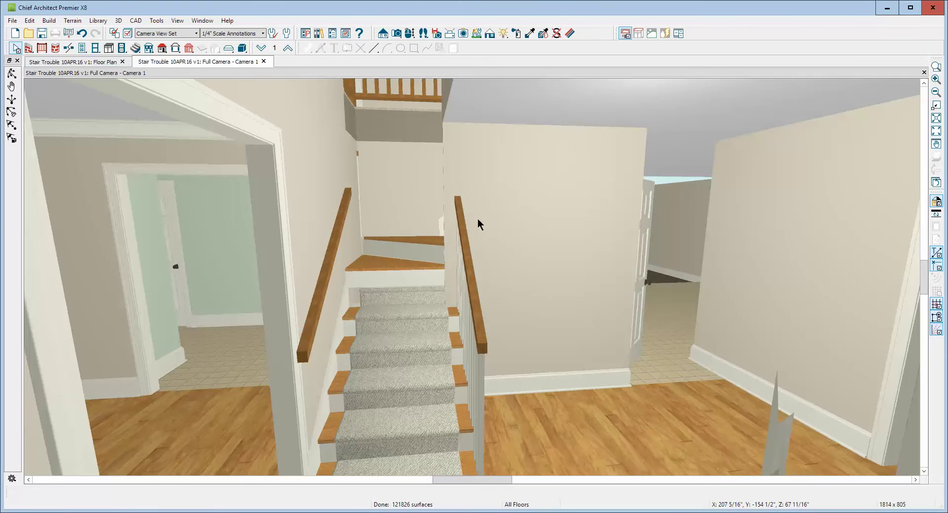
left_click(11, 73)
left_click_drag(249, 187, 427, 296)
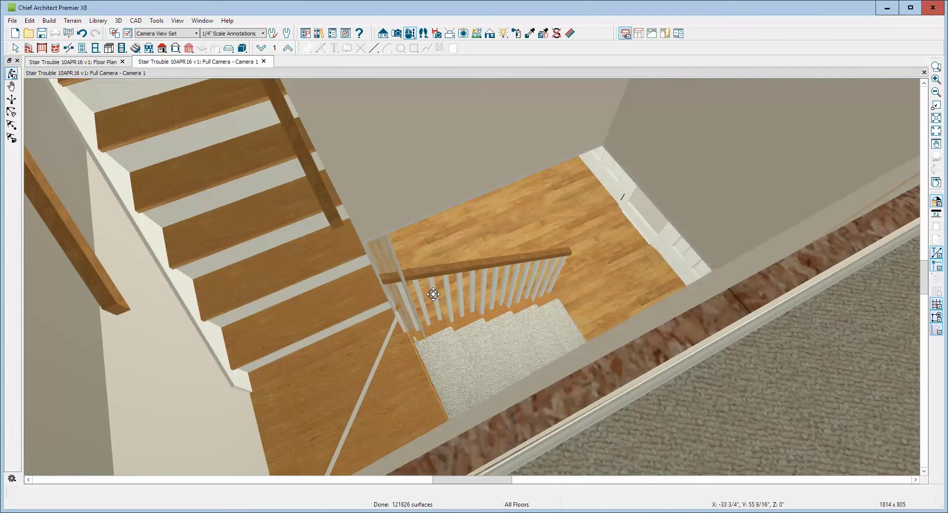
key("space")
right_click(280, 298)
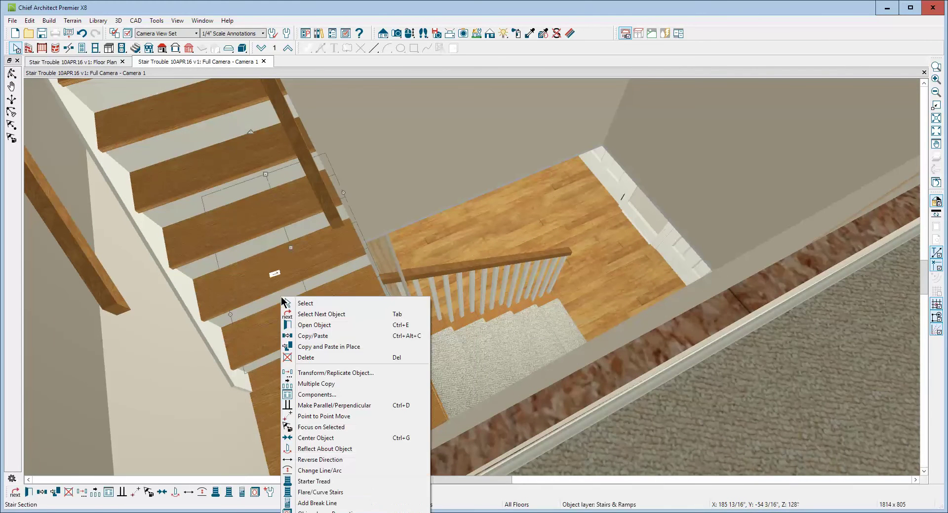
left_click(334, 326)
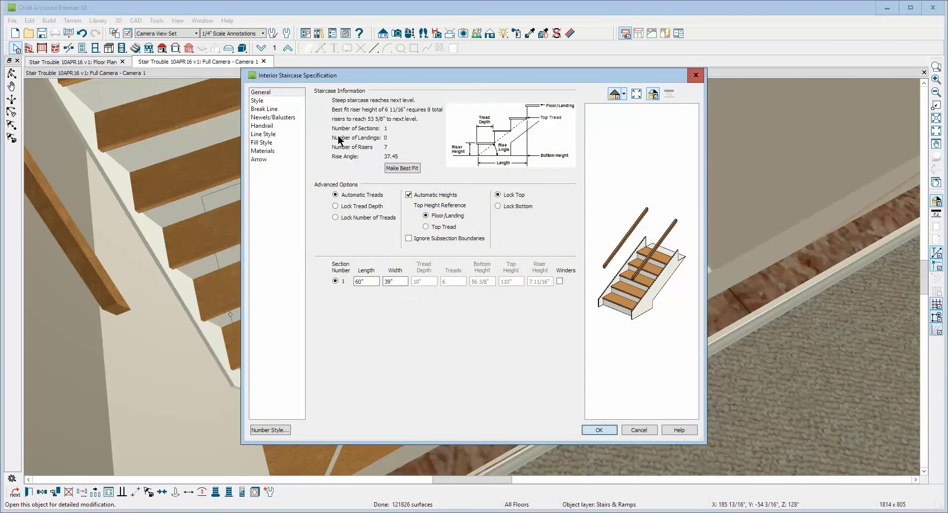
left_click(275, 101)
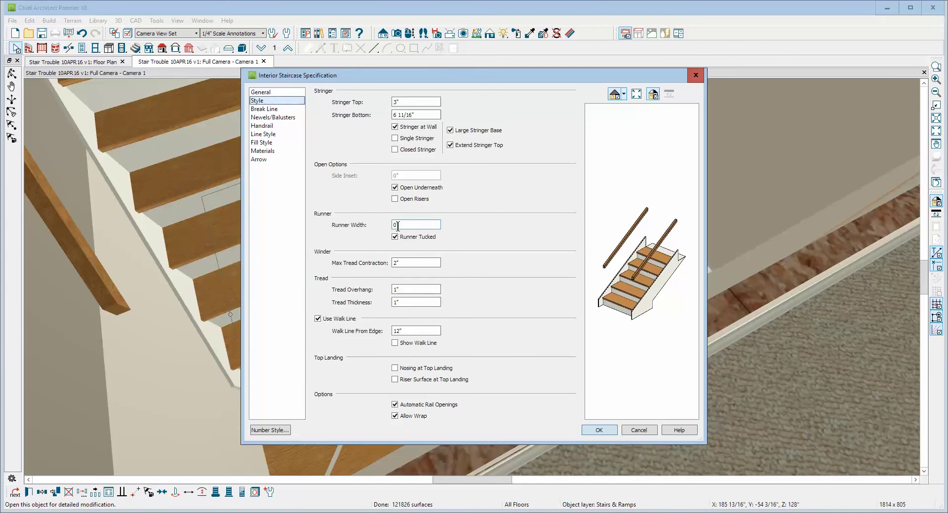
double_click(438, 223)
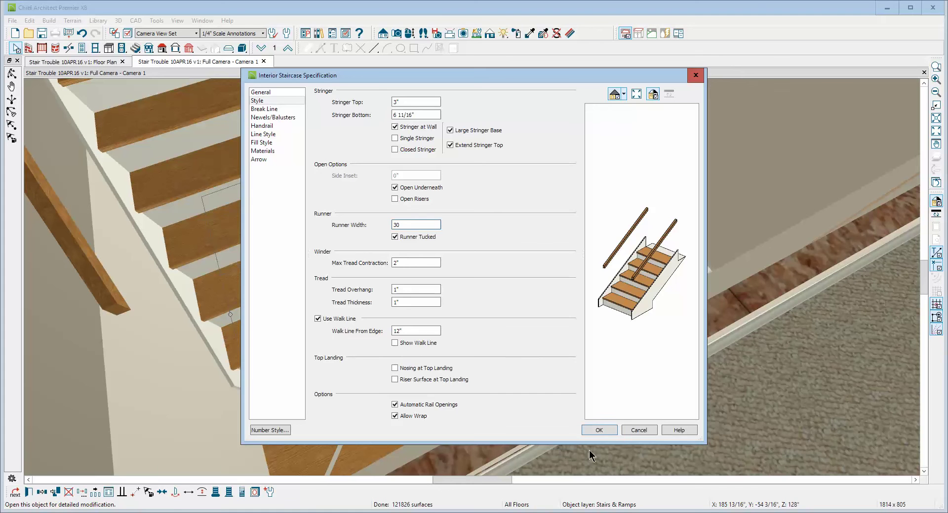
left_click(595, 430)
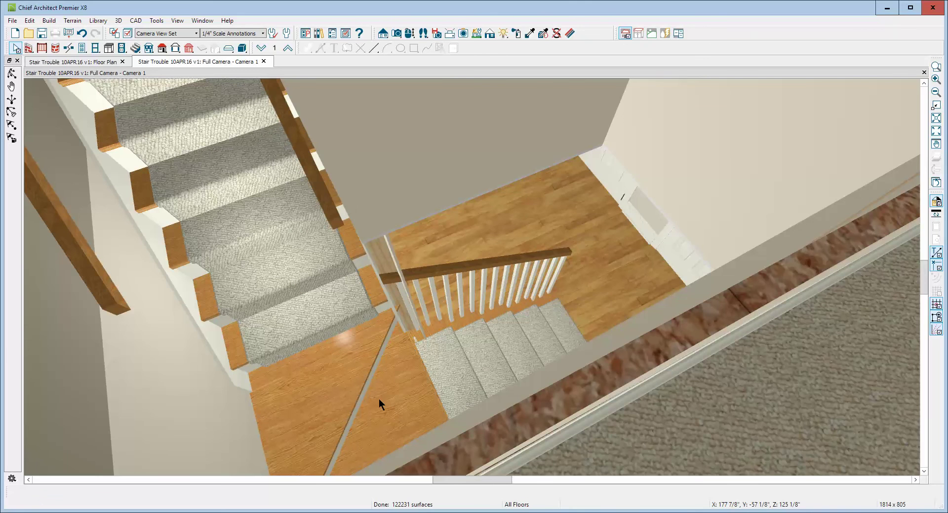
Turn off the Stringer at Wall option for the upper flight of stairs.
scroll(391, 359, "down", 1)
scroll(392, 358, "up", 1)
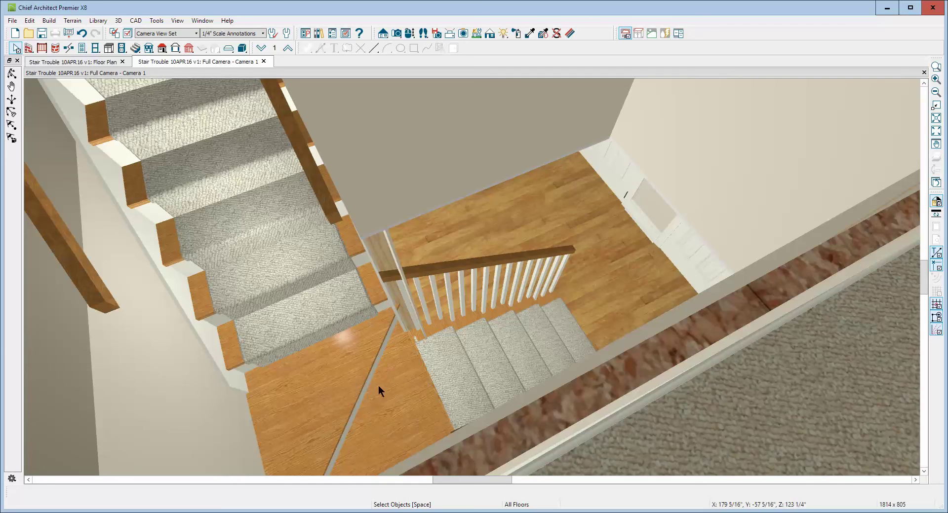
scroll(260, 419, "up", 2)
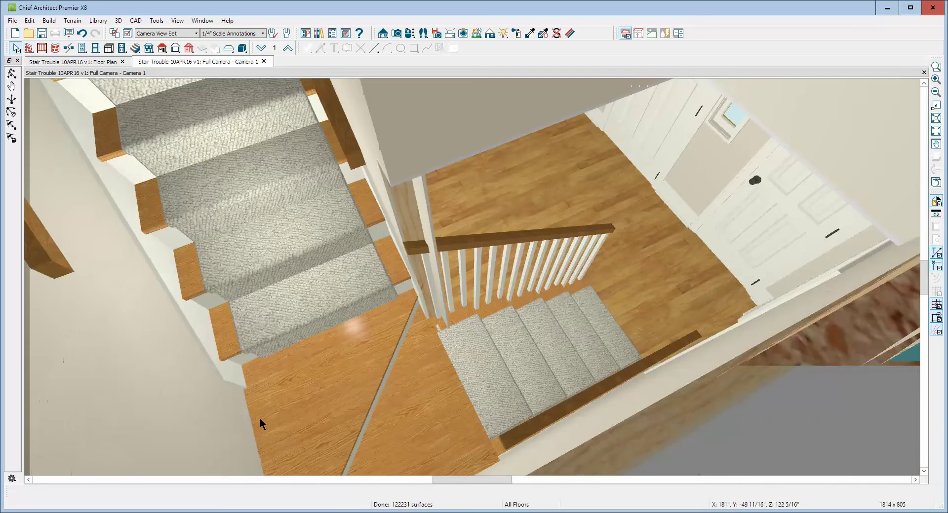
scroll(260, 419, "down", 3)
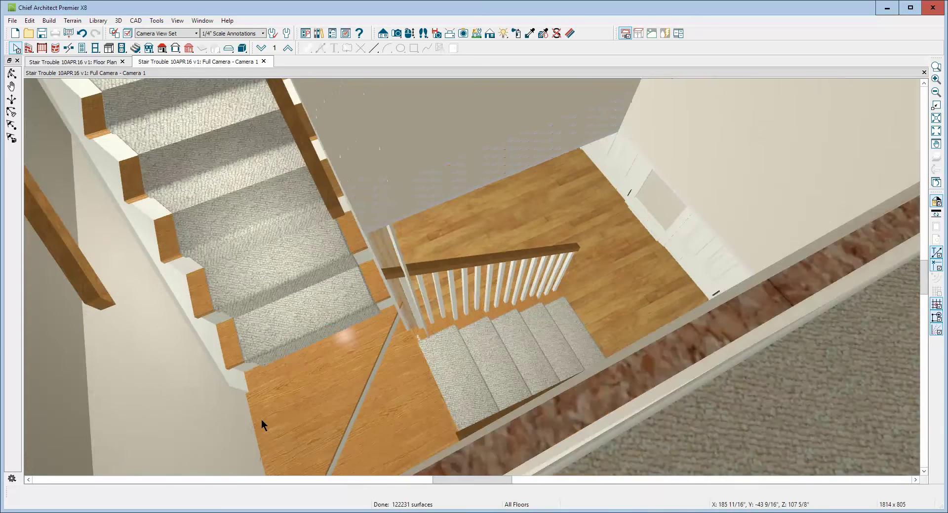
right_click(213, 318)
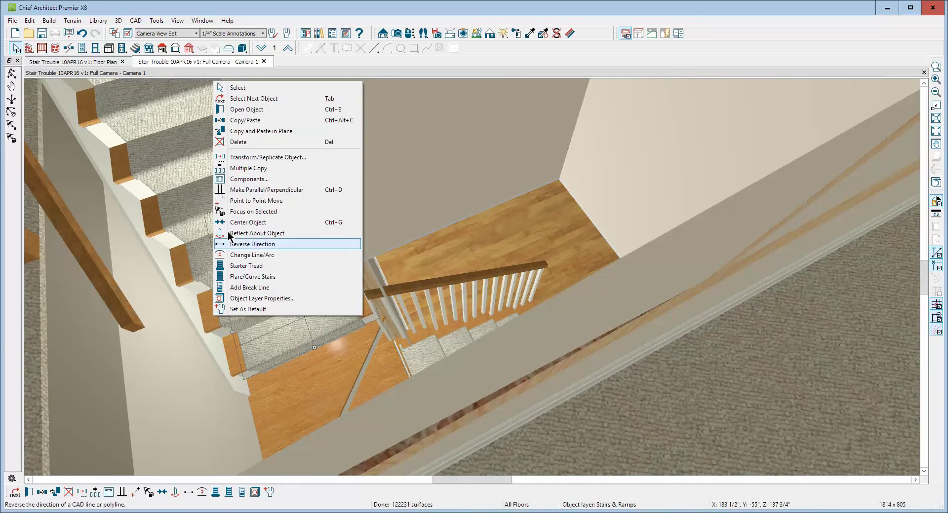
left_click(244, 109)
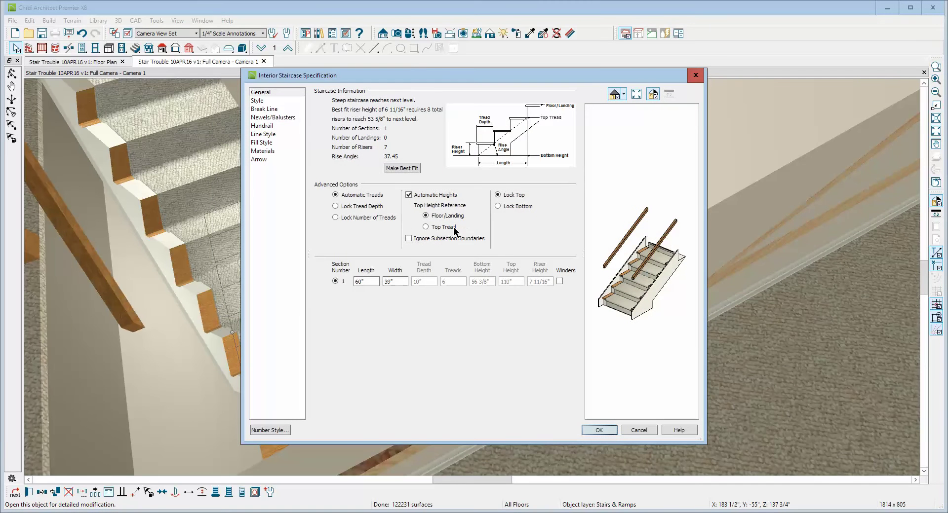
left_click(270, 101)
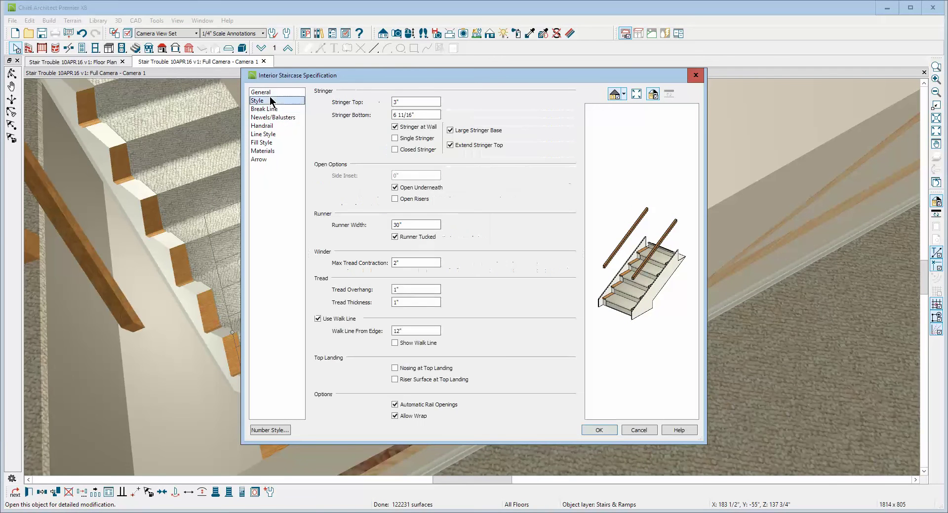
left_click(395, 127)
left_click(598, 430)
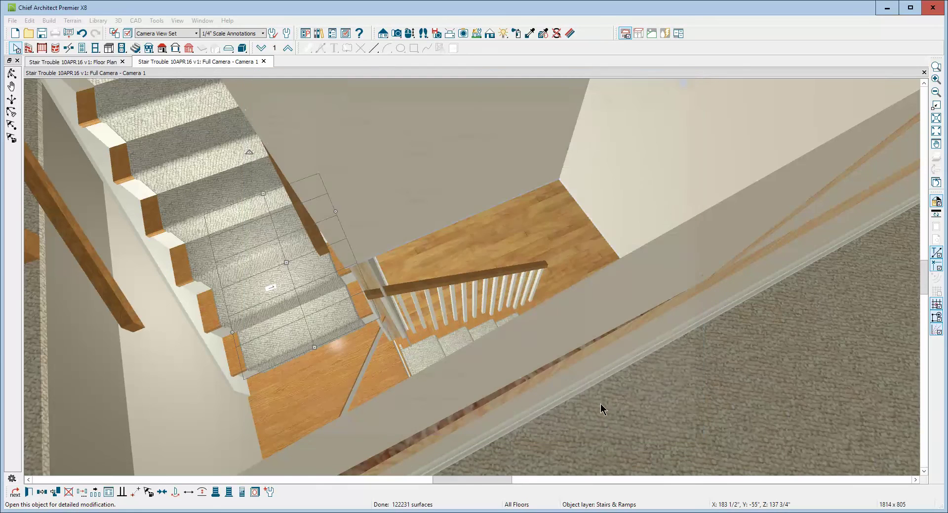
Disable Stringer at Wall on the lower flight of stairs as well.
left_click(436, 340)
right_click(436, 340)
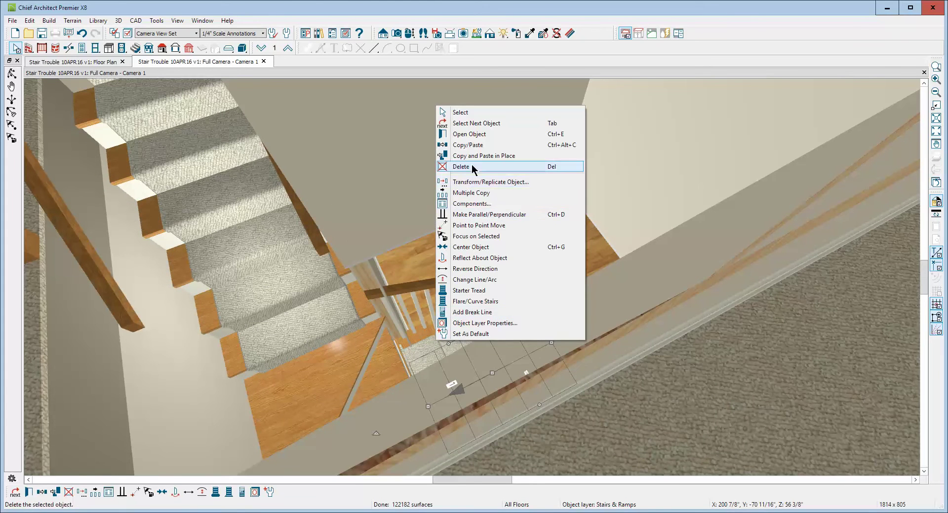
left_click(471, 134)
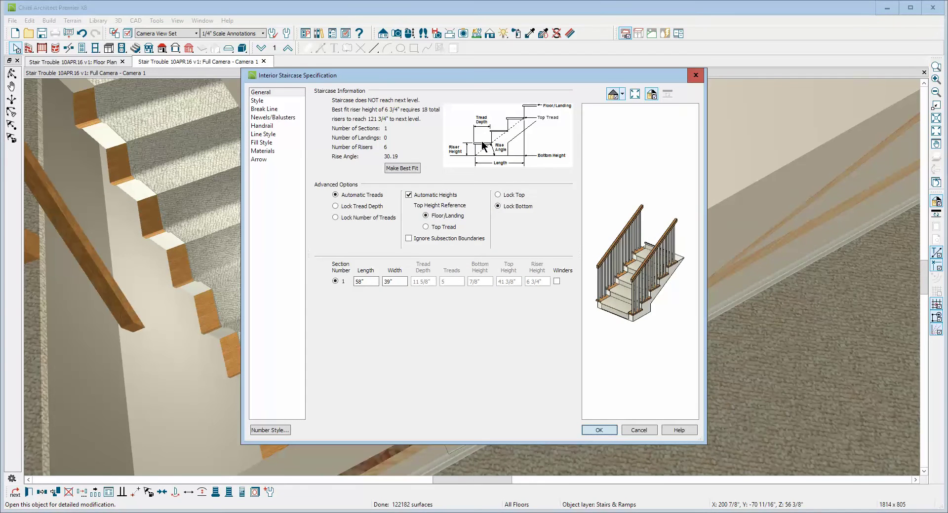
left_click(265, 102)
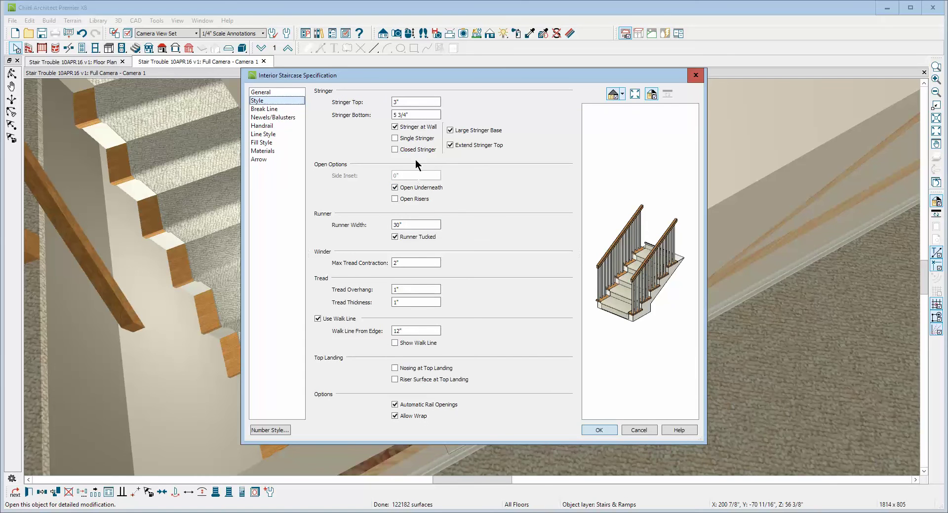
left_click(404, 128)
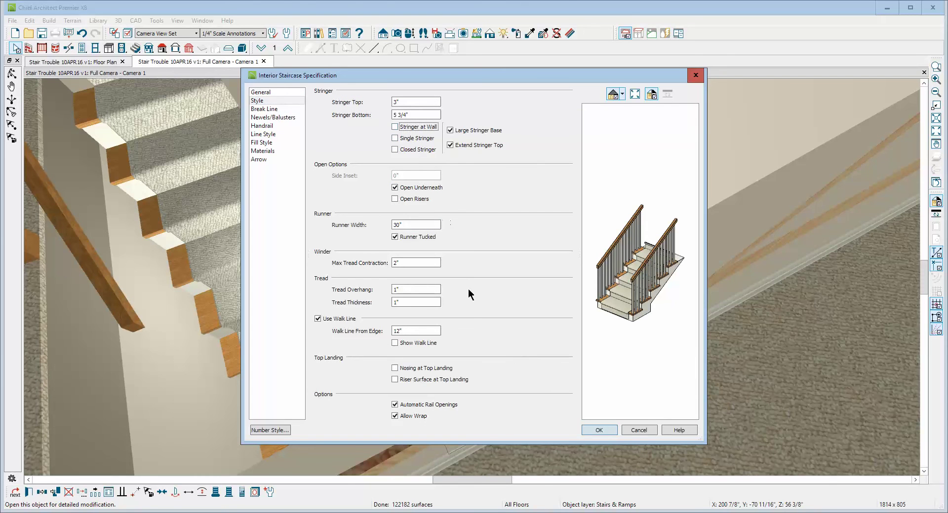
left_click(591, 429)
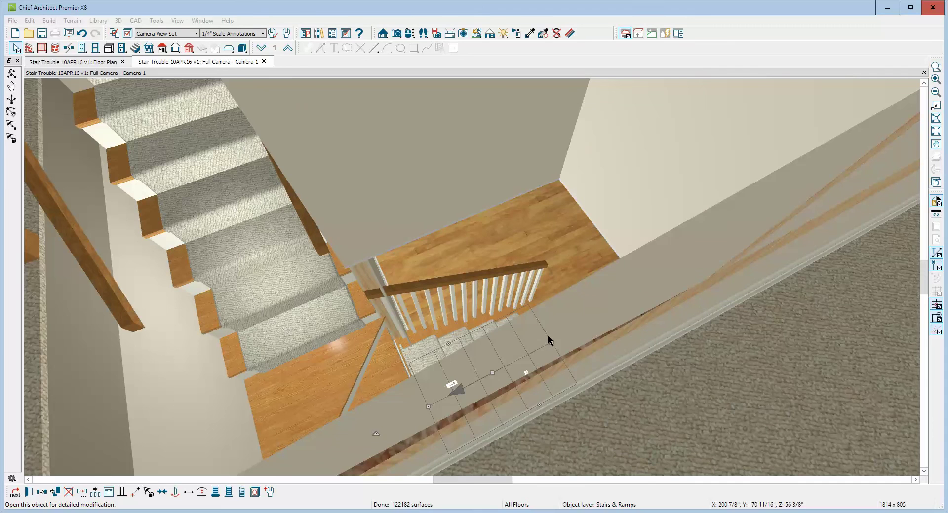
key("Escape")
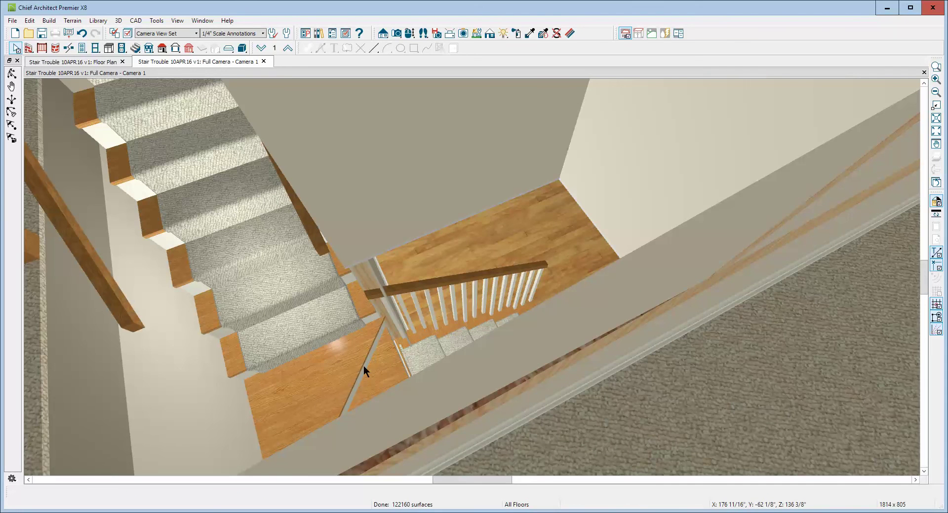
Examine how the two triangular landings meet each other and the adjoining flights in the camera view and the floor plan.
left_click(309, 355)
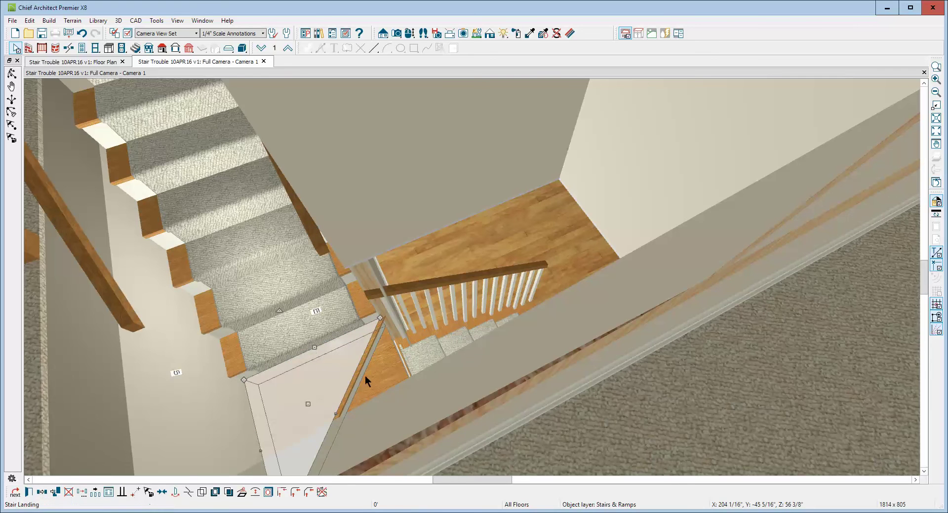
key("Escape")
key("ctrl+Tab")
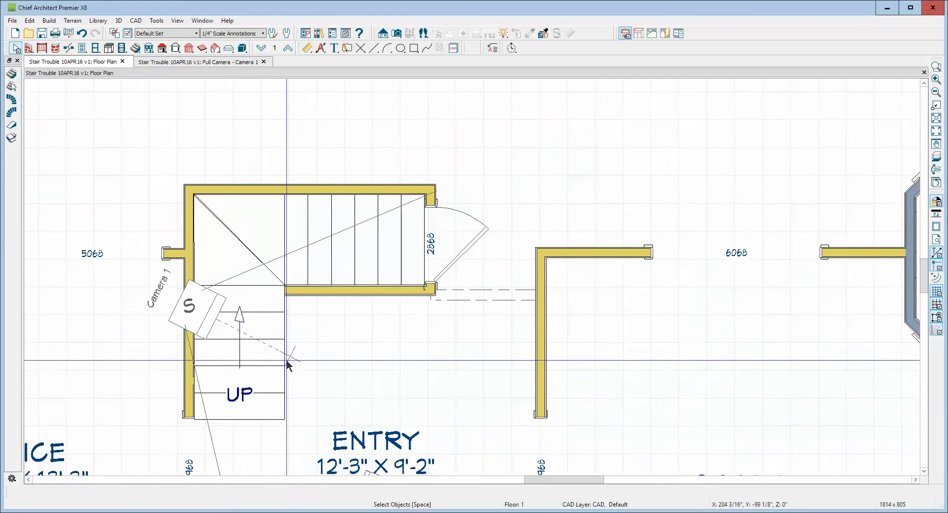
scroll(176, 264, "up", 3)
scroll(236, 302, "down", 1)
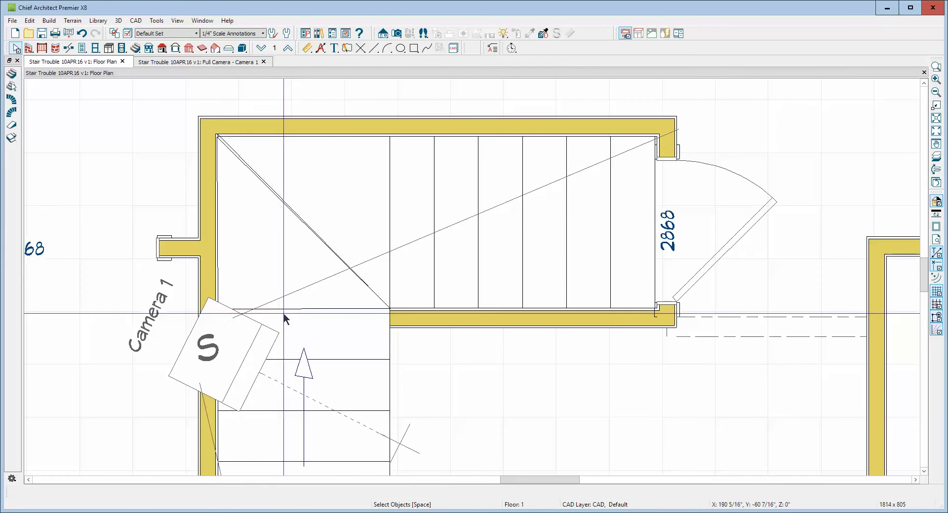
left_click(303, 309)
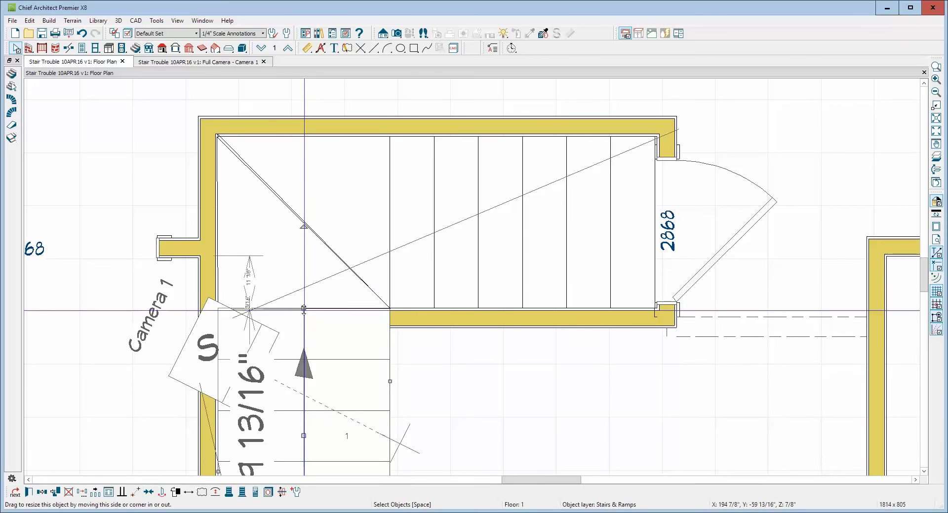
left_click(330, 252)
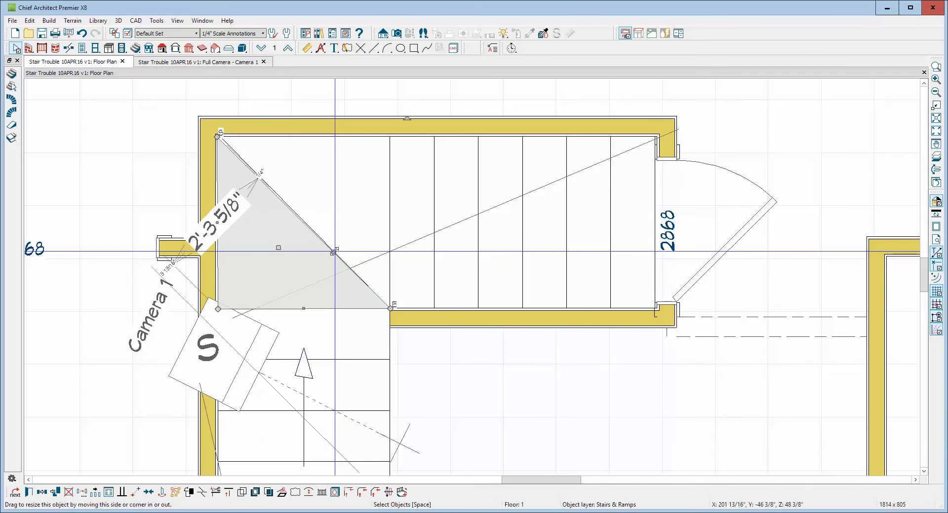
left_click(382, 229)
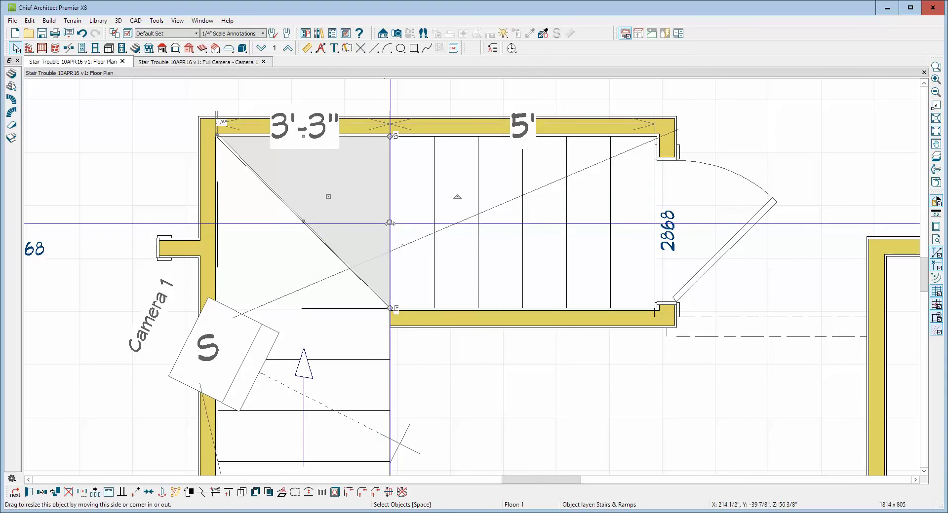
key("Escape")
key("ctrl+Tab")
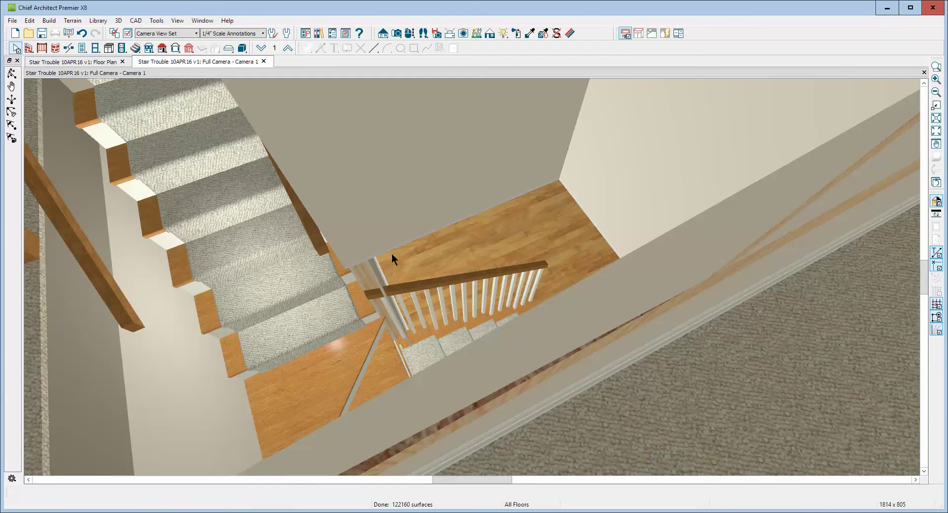
key("ctrl+Tab")
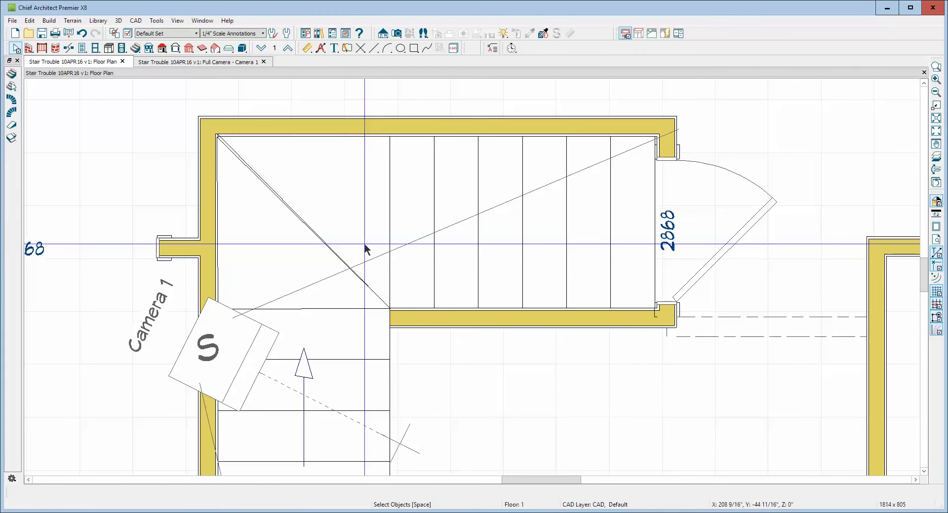
scroll(351, 233, "down", 4)
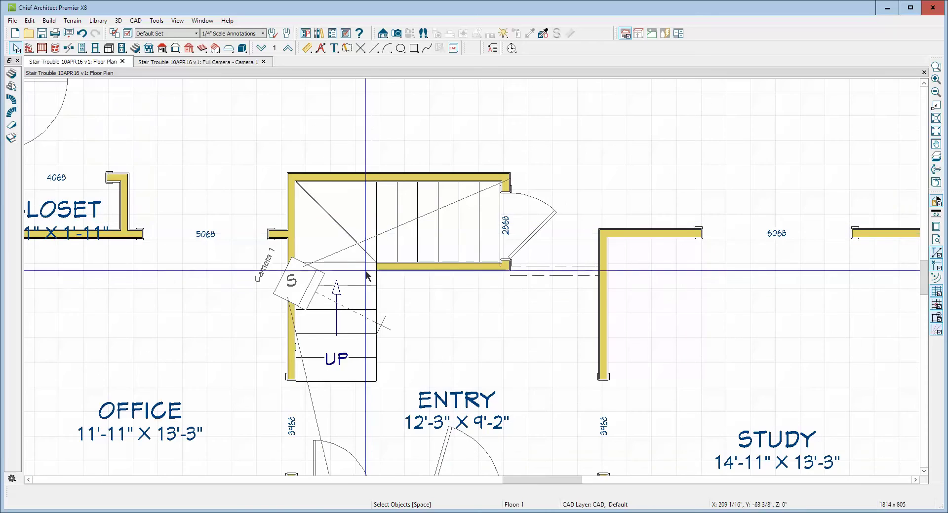
key("ctrl+Tab")
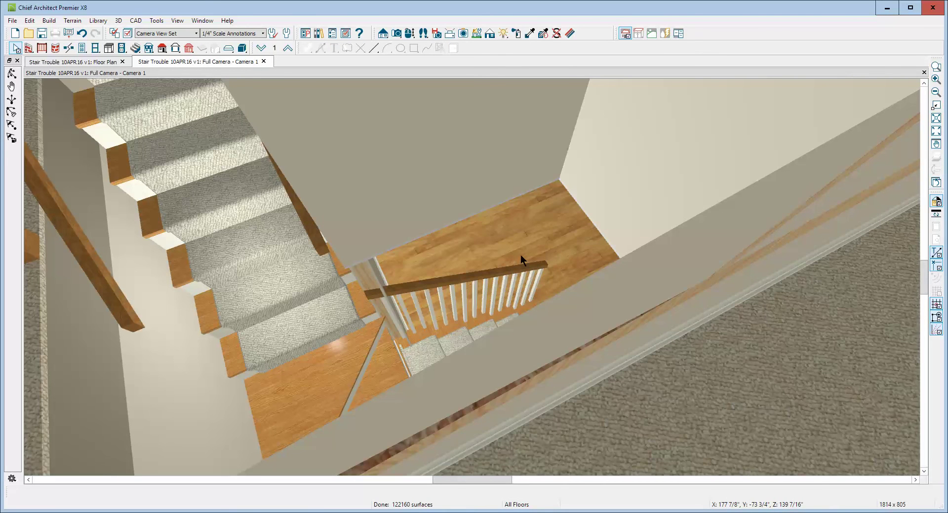
scroll(529, 239, "down", 3)
scroll(529, 239, "up", 3)
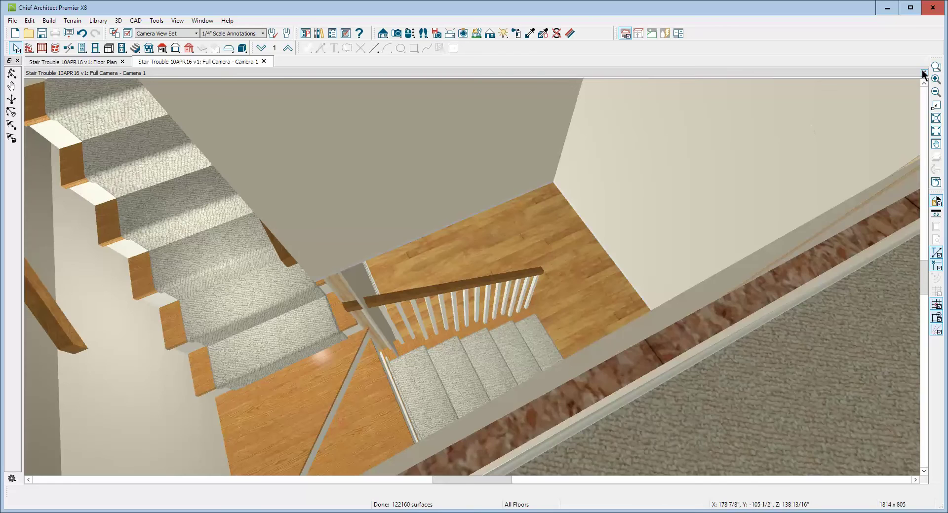
Close the camera view and inspect the lower triangular landing's tip at the stairwell's wall corner in the floor plan.
left_click(923, 74)
scroll(694, 172, "down", 4)
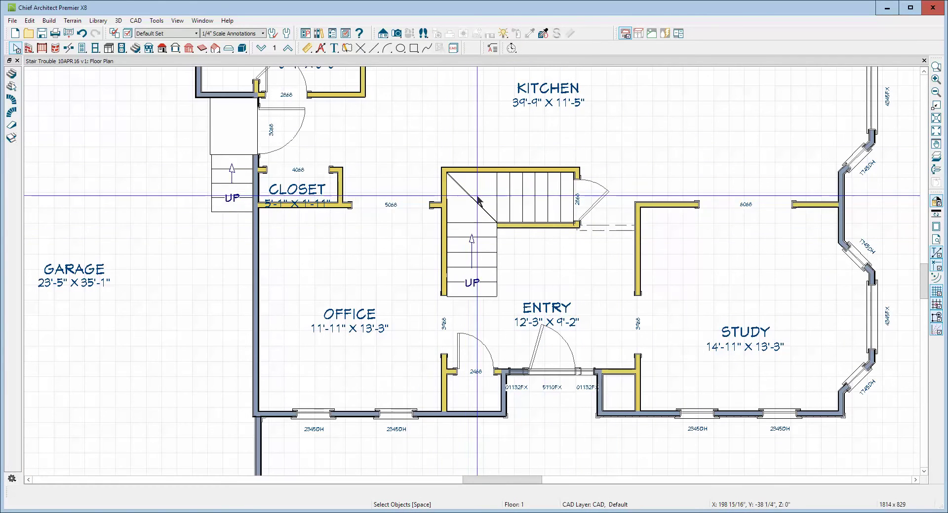
scroll(477, 200, "up", 3)
scroll(477, 197, "up", 5)
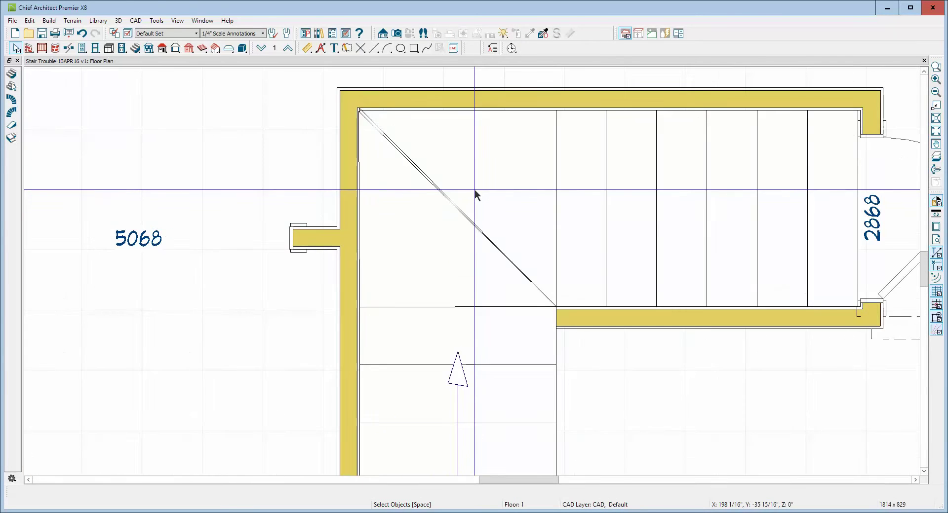
scroll(472, 195, "down", 1)
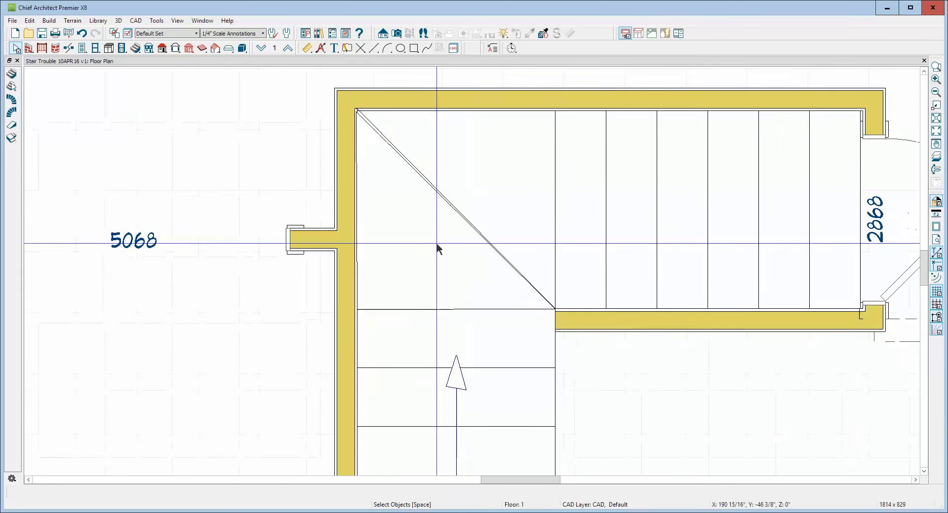
scroll(367, 132, "up", 3)
scroll(363, 118, "up", 4)
left_click(363, 122)
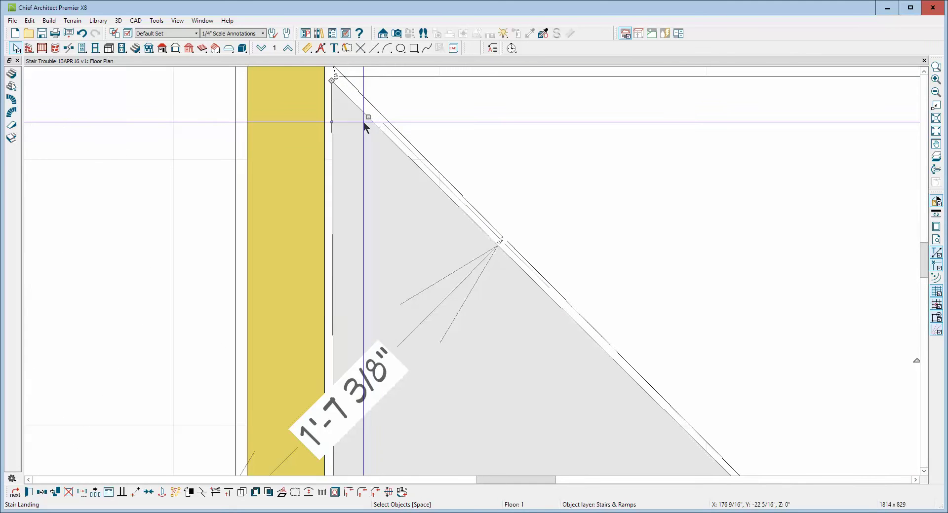
scroll(378, 126, "down", 2)
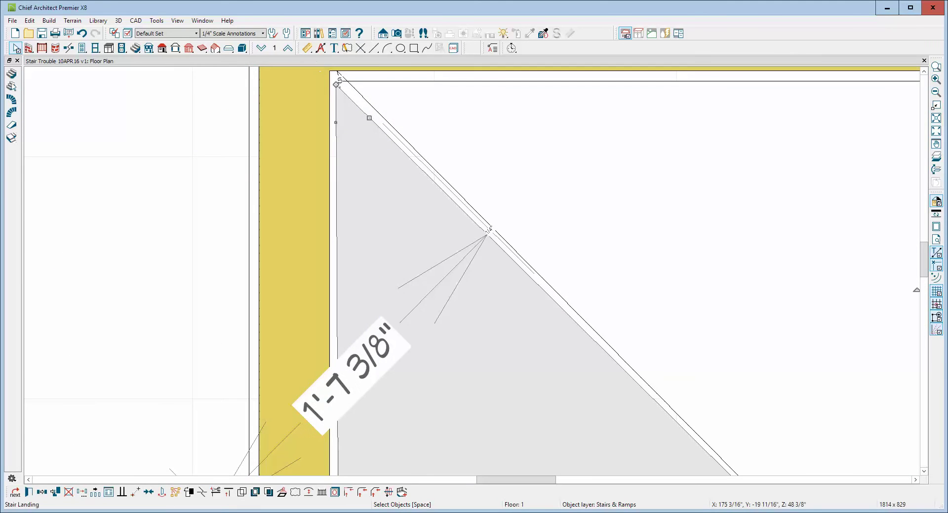
Reshape the upper triangular landing at the wall corner, removing its short extra edge so both landings share one corner point.
left_click(366, 98)
scroll(331, 64, "up", 2)
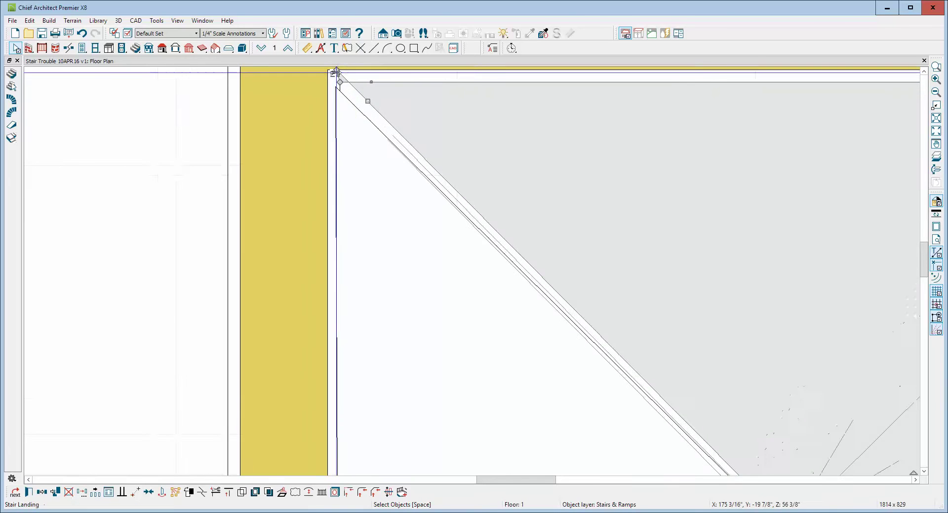
scroll(298, 91, "up", 2)
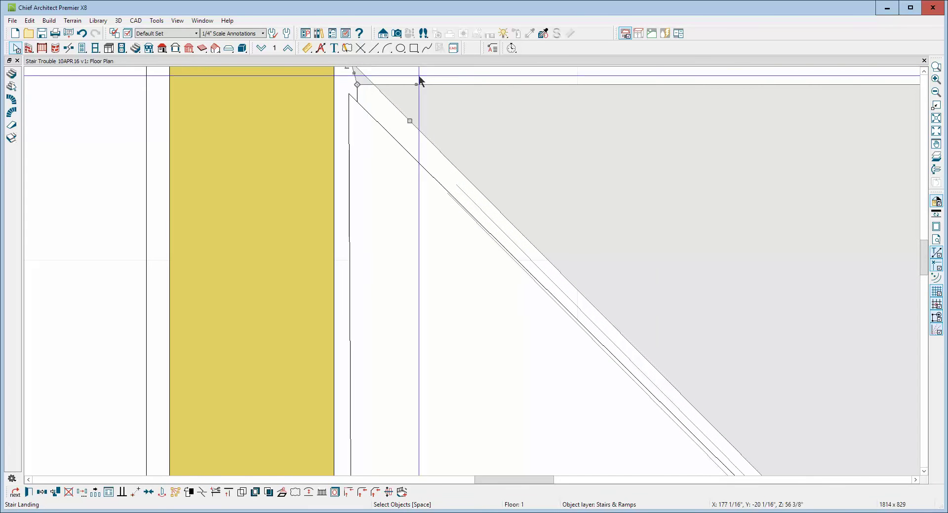
left_click(924, 72)
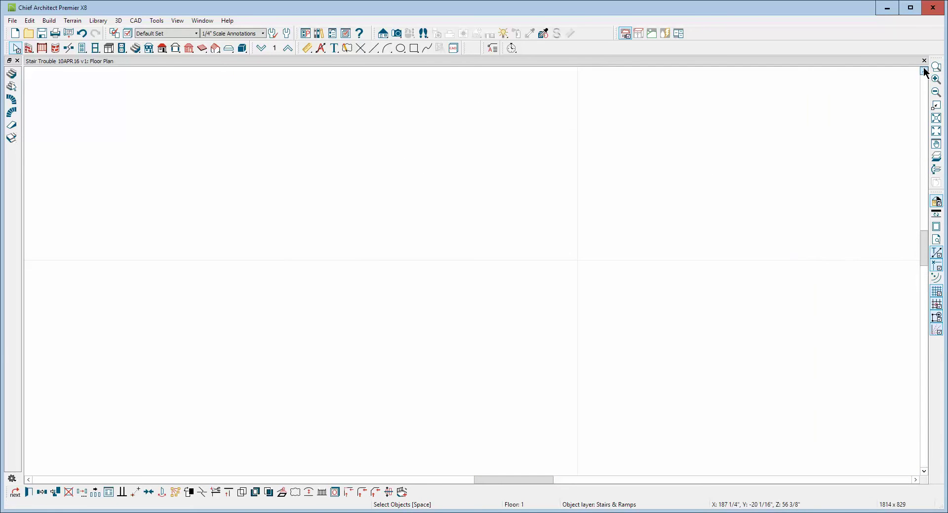
left_click(936, 92)
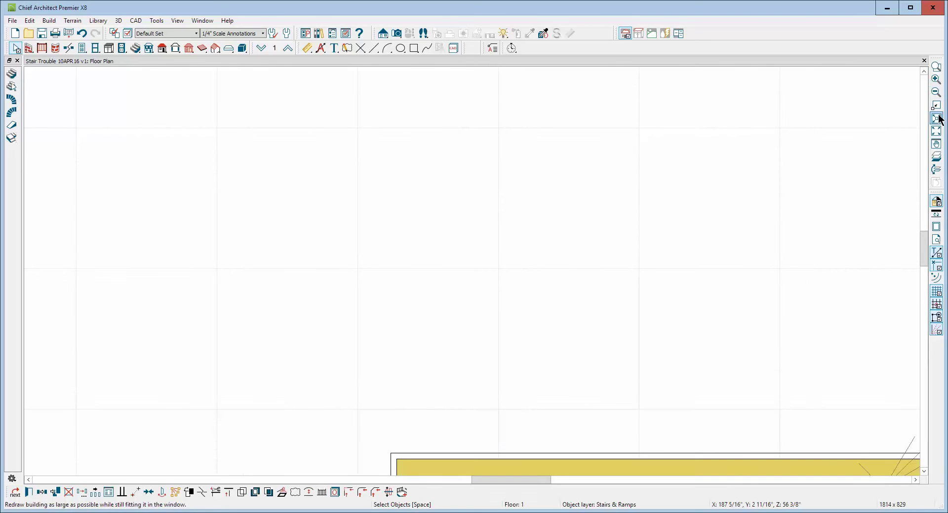
left_click(936, 118)
left_click(936, 67)
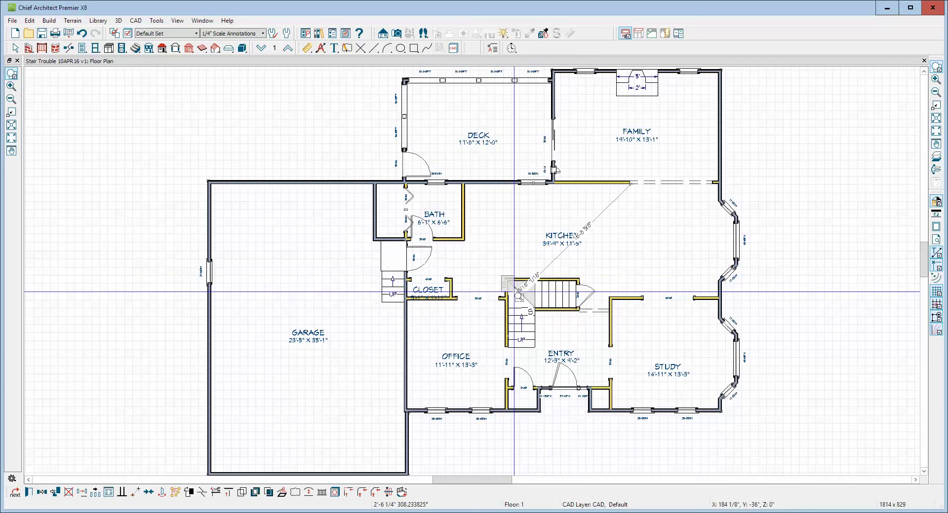
left_click_drag(501, 276, 508, 289)
scroll(487, 222, "up", 5)
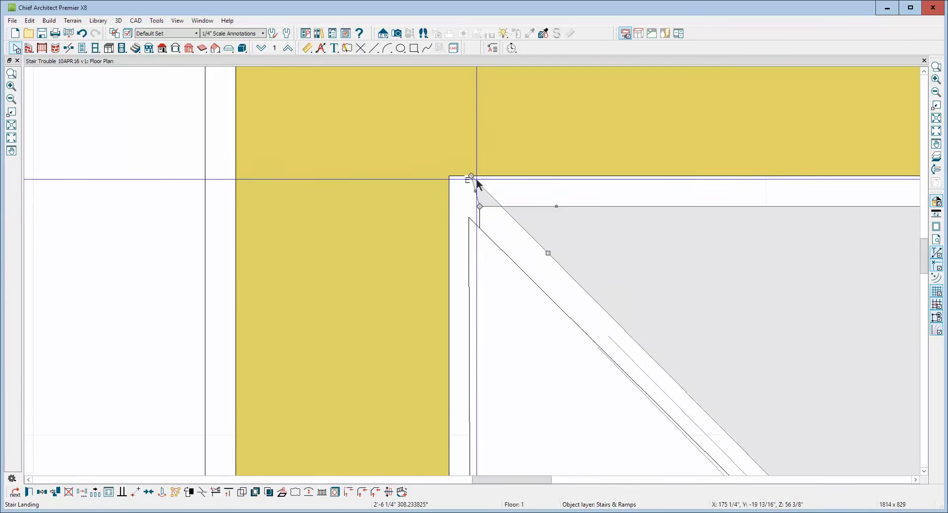
left_click_drag(474, 190, 480, 207)
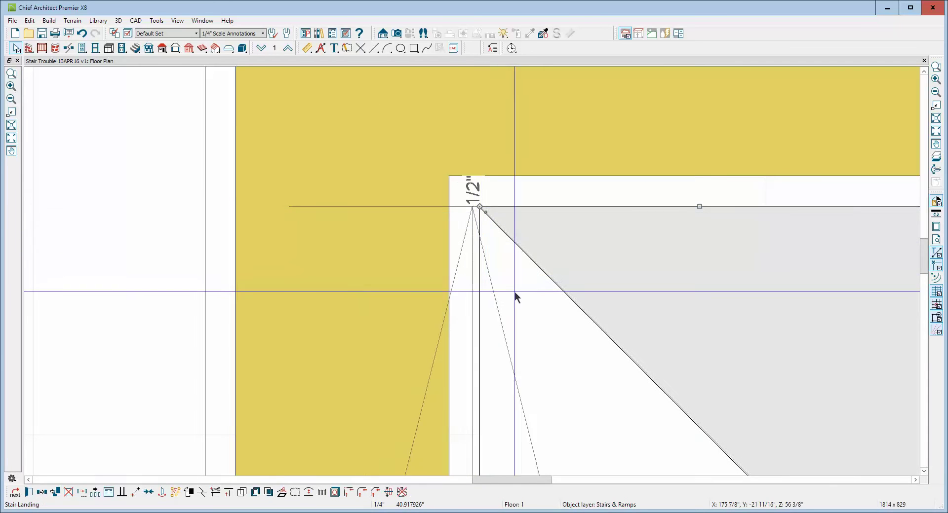
Check the lower landing's diagonal and front edges and the upper flight's starting edge for alignment in the floor plan.
scroll(531, 259, "down", 4)
scroll(531, 210, "down", 2)
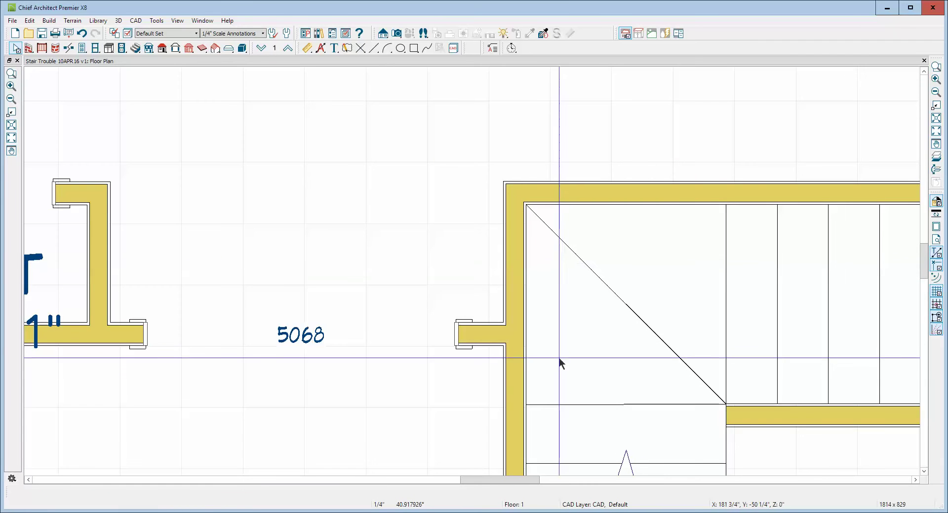
scroll(538, 403, "up", 3)
left_click(546, 398)
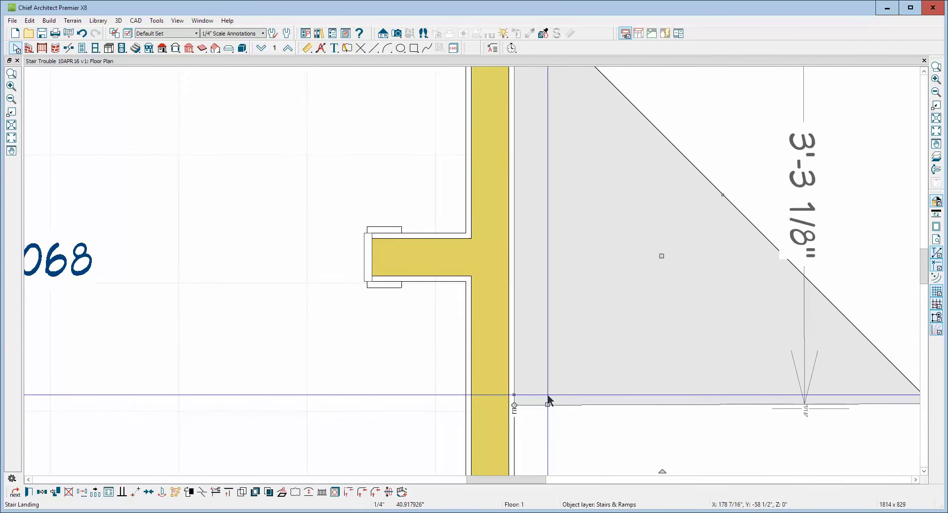
scroll(550, 378, "down", 1)
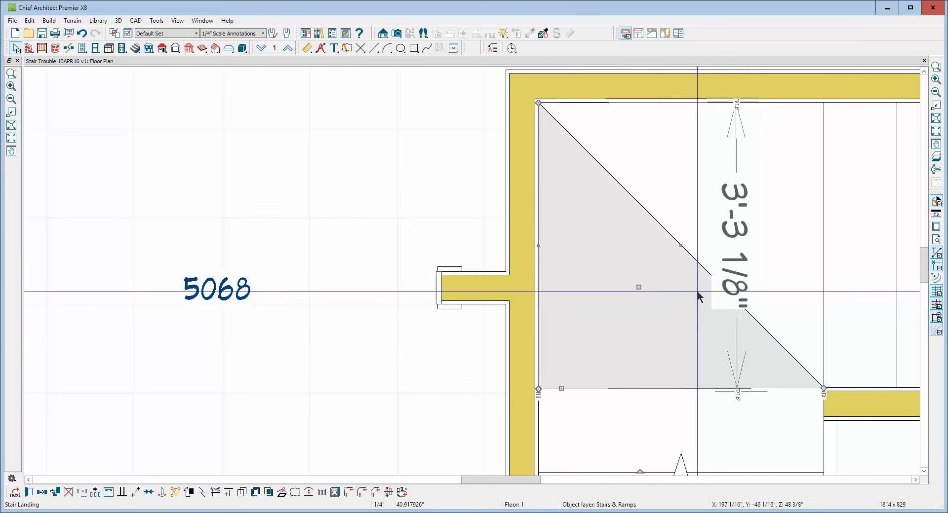
left_click(680, 245)
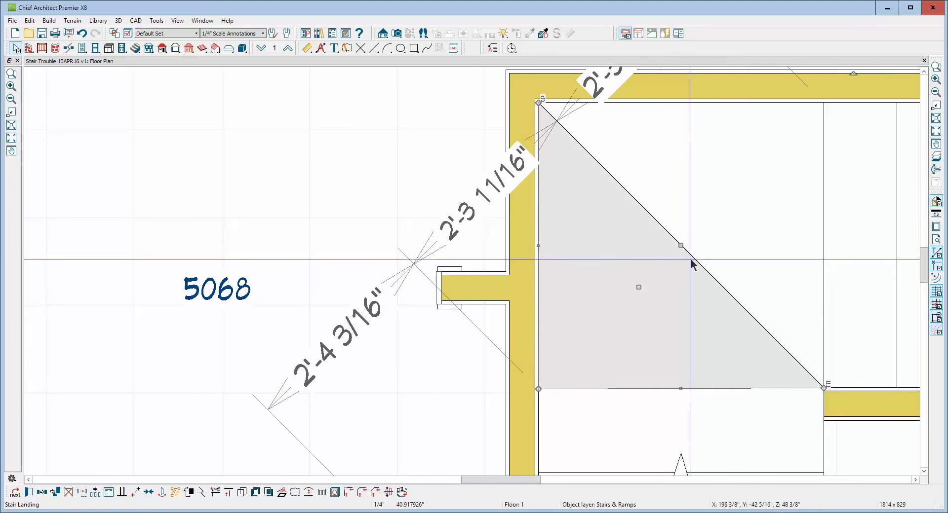
left_click(682, 388)
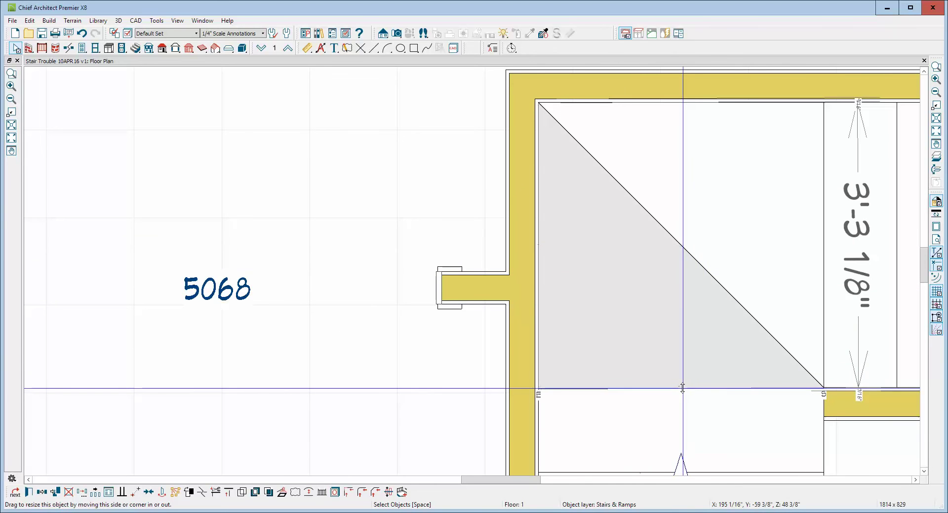
key("Escape")
left_click(818, 266)
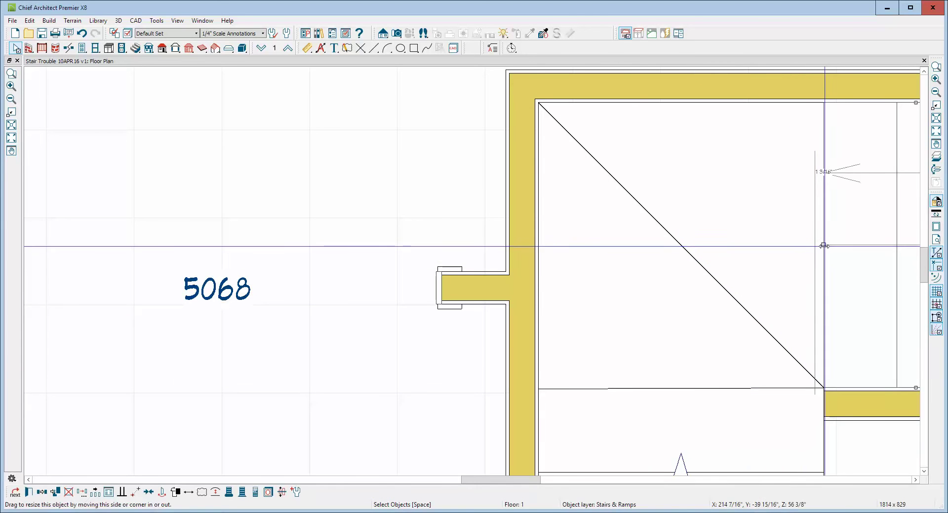
key("Escape")
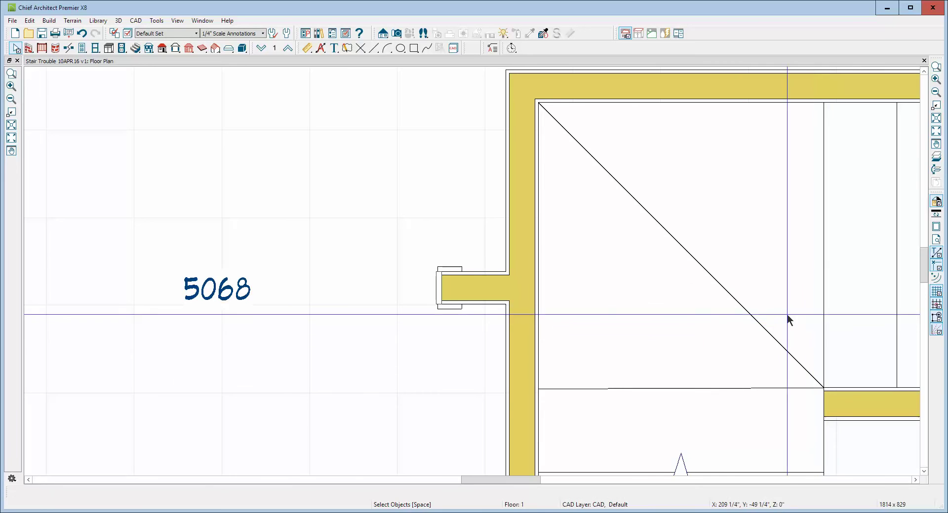
scroll(700, 265, "down", 4)
scroll(703, 264, "down", 3)
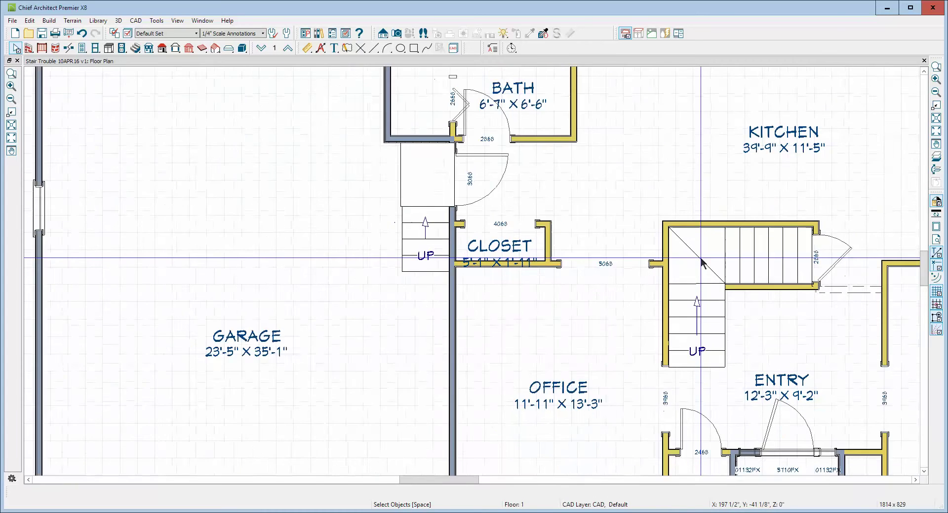
Create a full camera view from the entry looking up the lower flight and move it close to the two landings.
left_click(401, 32)
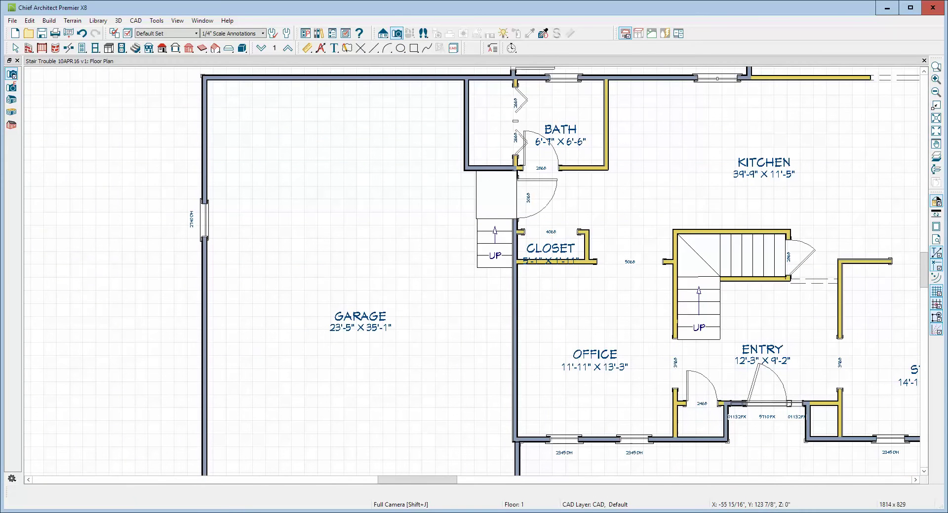
left_click_drag(695, 392, 704, 274)
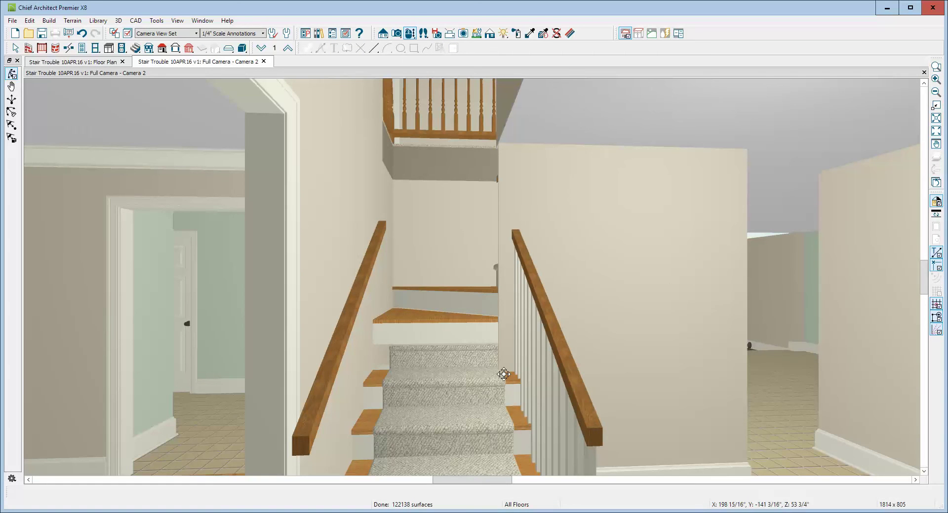
left_click_drag(447, 300, 381, 322)
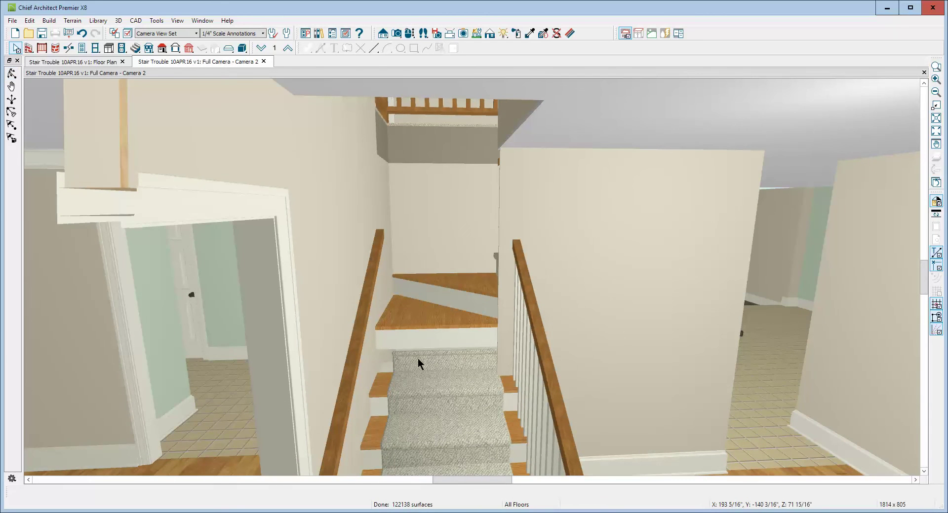
scroll(418, 355, "up", 3)
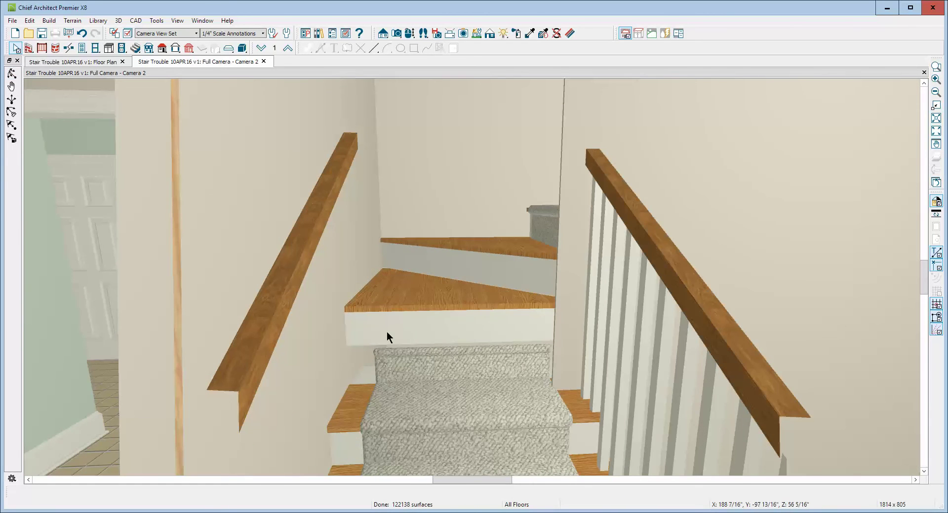
Compare the lower flight's top height with the lower triangular landing's top height and thickness in their specifications.
double_click(356, 400)
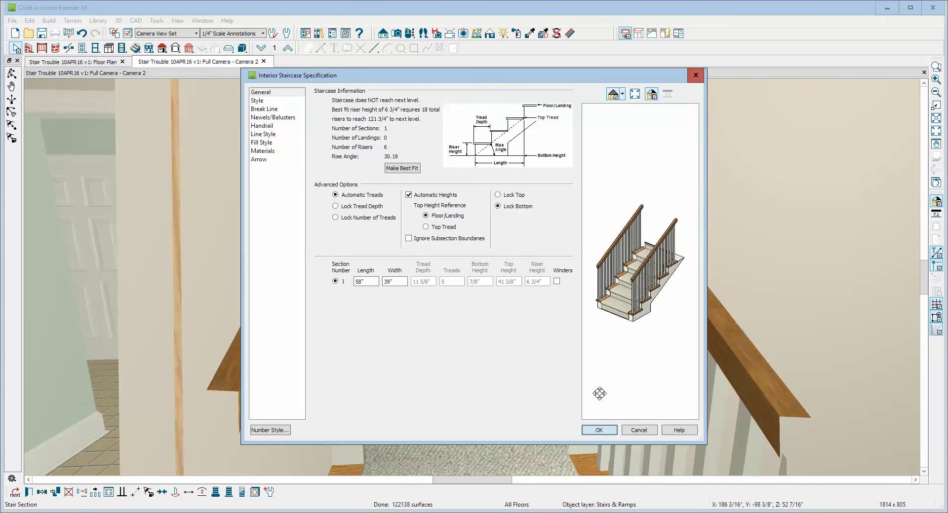
left_click(638, 431)
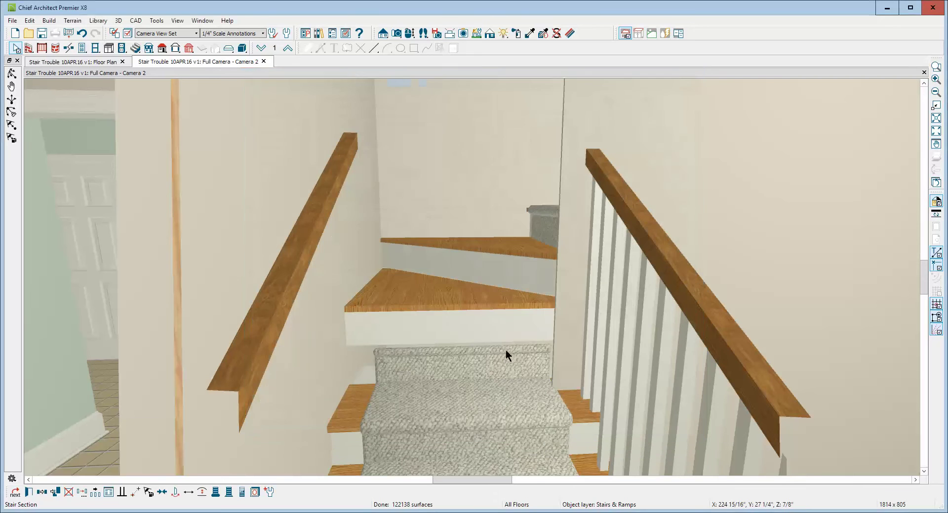
double_click(431, 305)
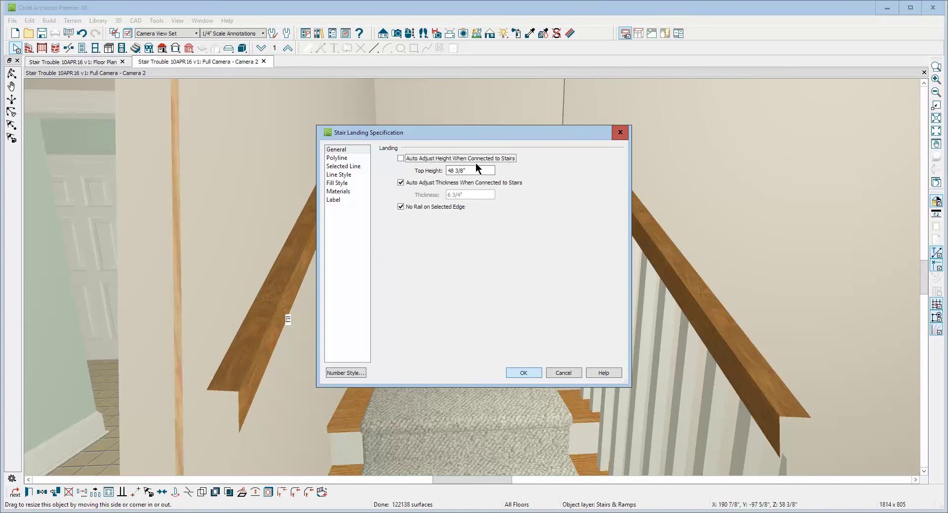
left_click(563, 372)
key("Escape")
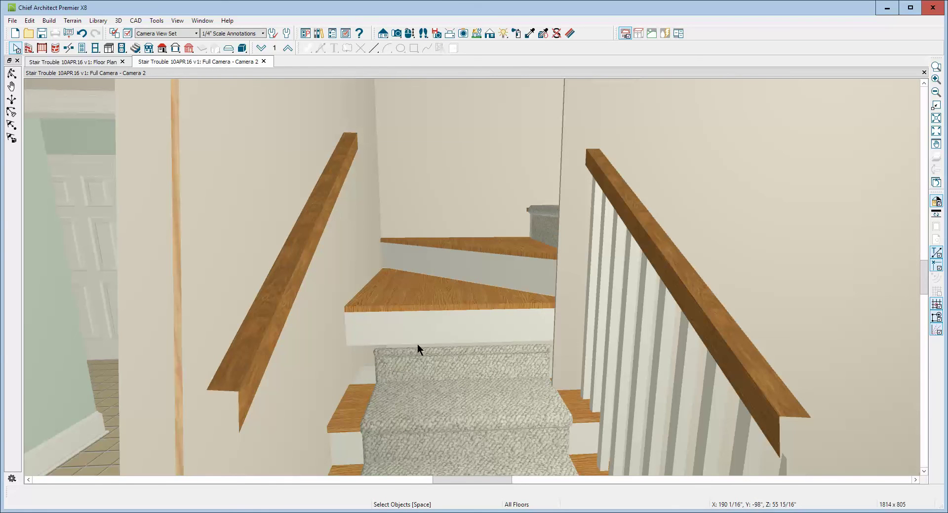
double_click(371, 384)
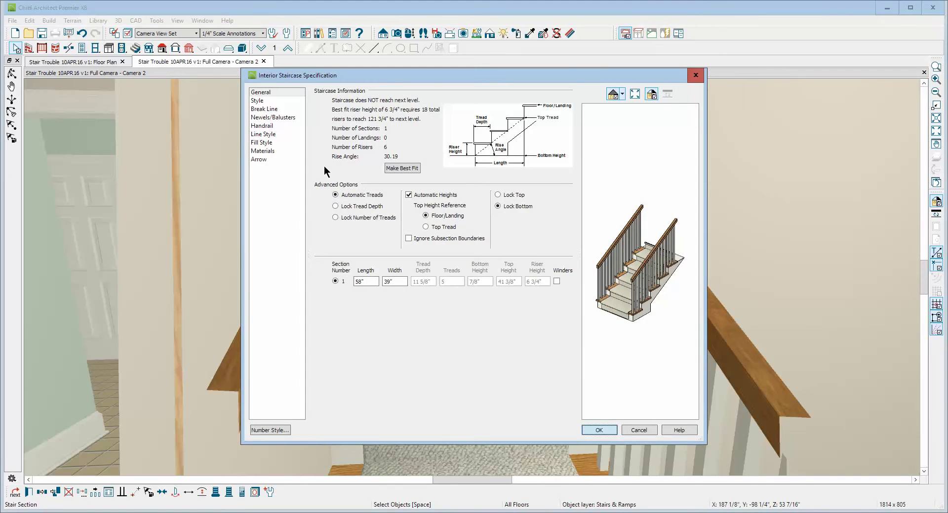
left_click(638, 431)
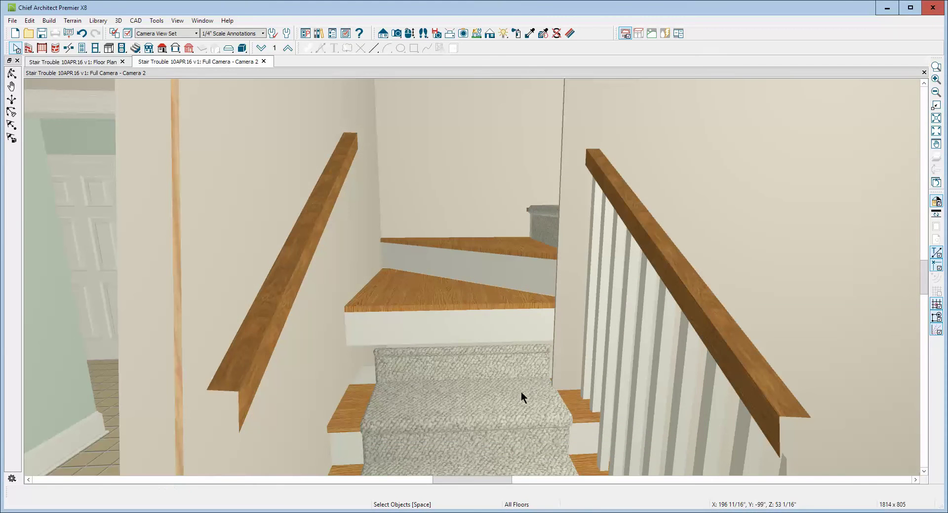
double_click(511, 397)
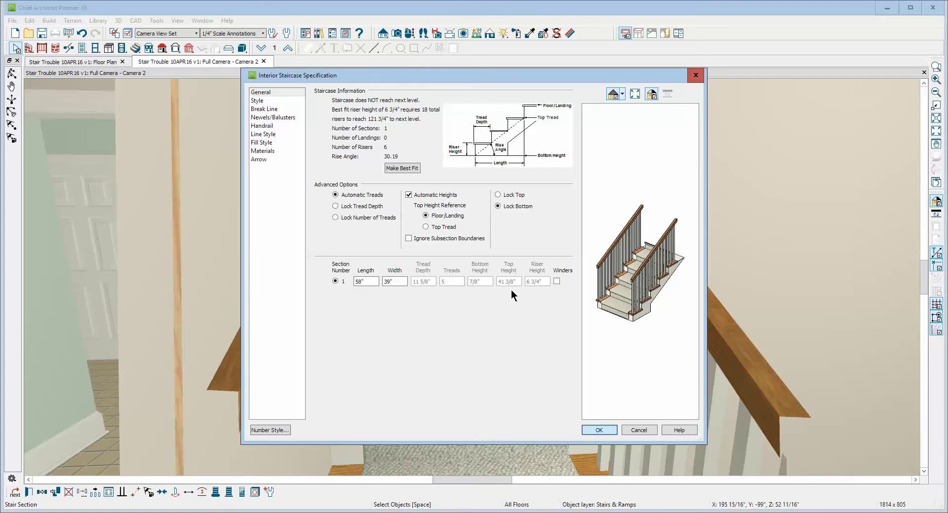
left_click(638, 430)
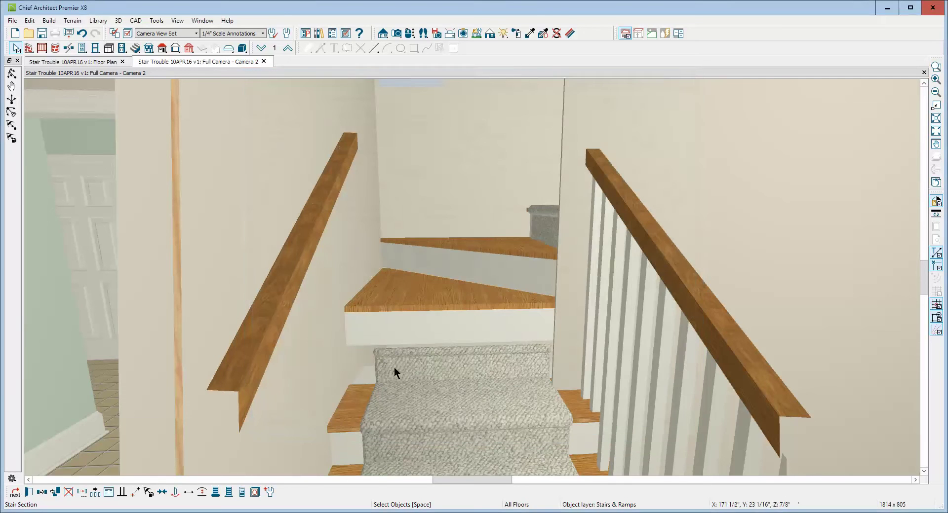
double_click(437, 302)
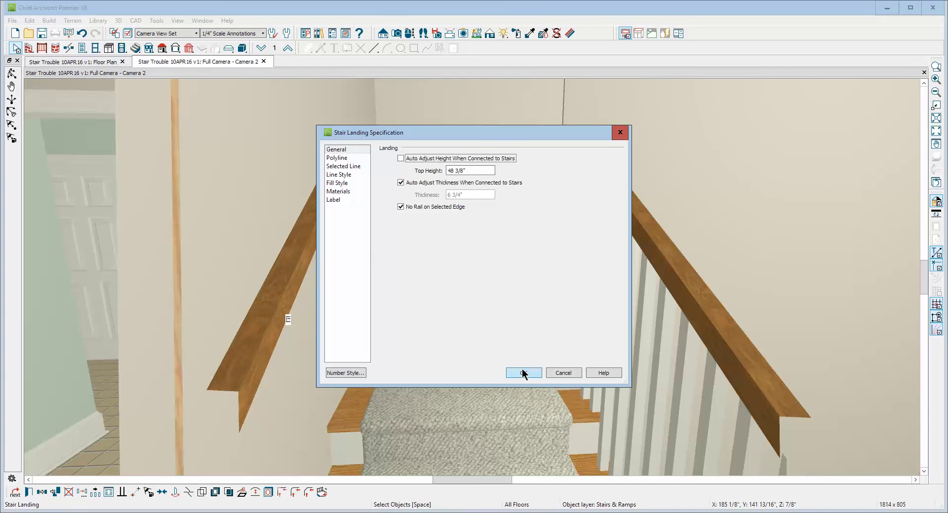
left_click(569, 375)
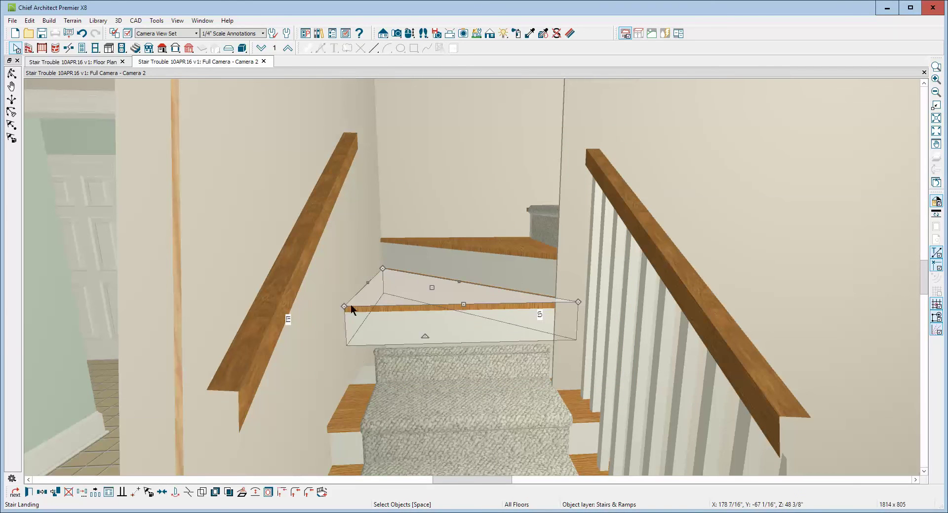
left_click(369, 399)
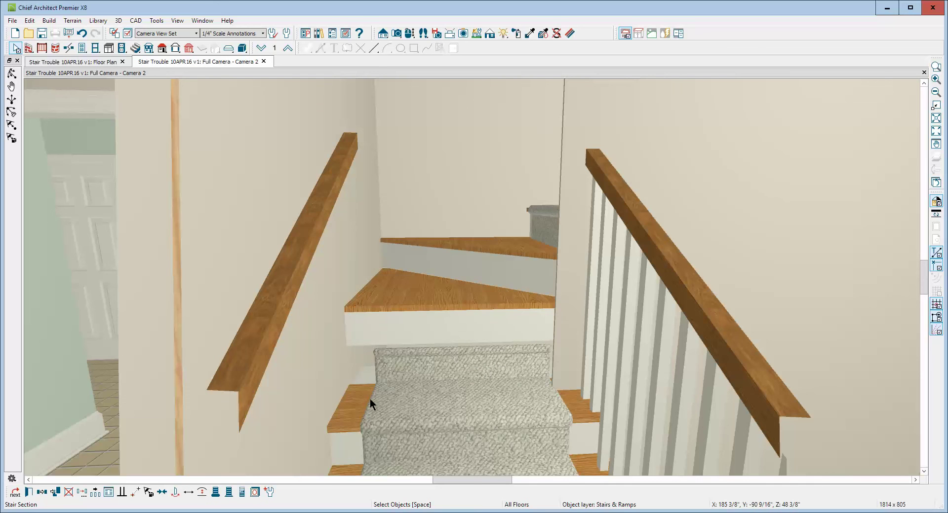
Turn off automatic heights for the lower flight and set its top height to 42 3/8".
double_click(369, 398)
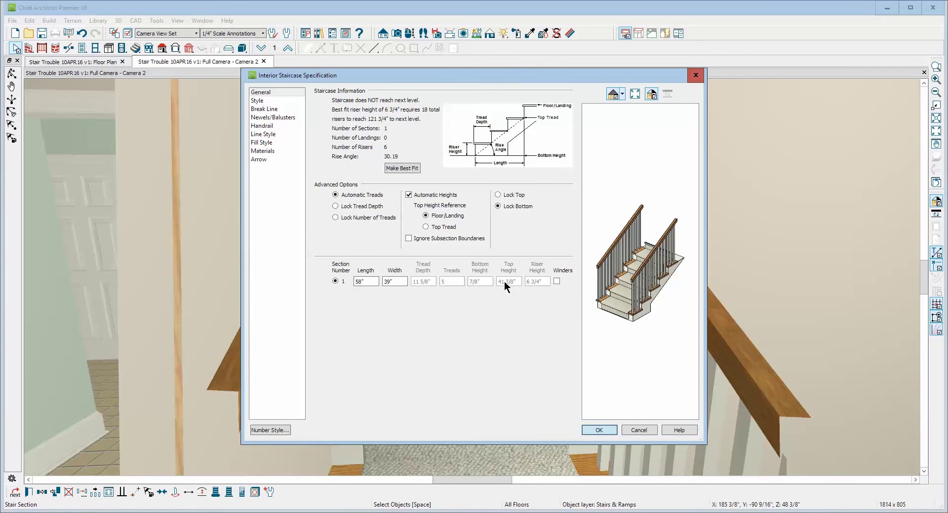
left_click(408, 195)
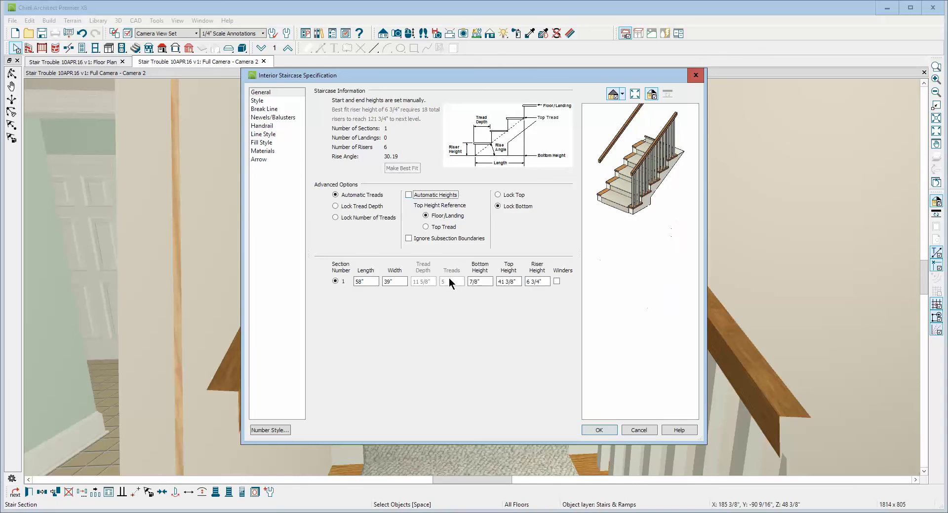
double_click(504, 282)
type("42")
left_click(598, 430)
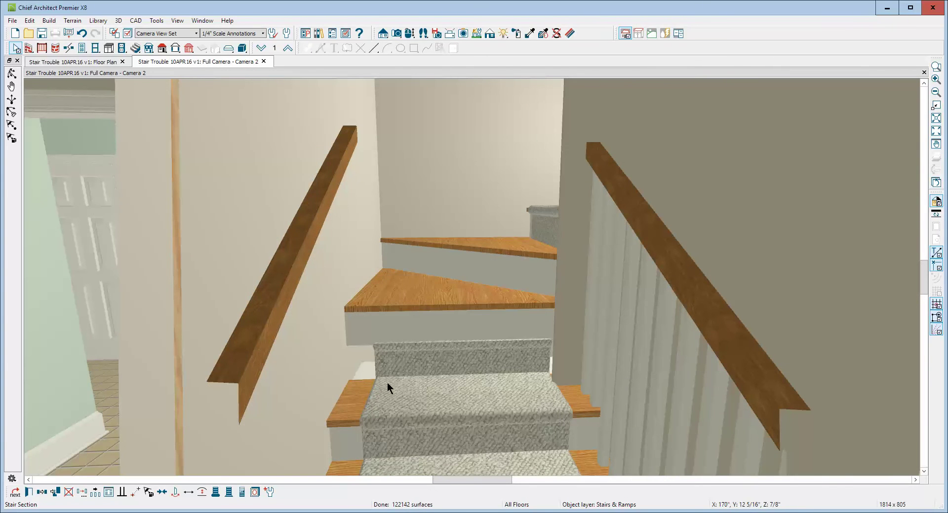
Try greater top heights for the lower flight, going up to 50 3/8".
double_click(387, 385)
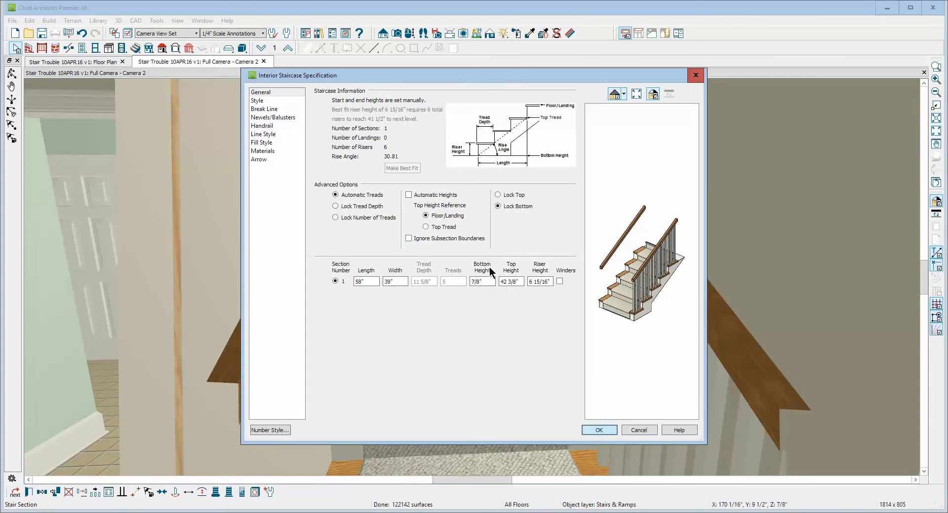
left_click(504, 282)
left_click(602, 430)
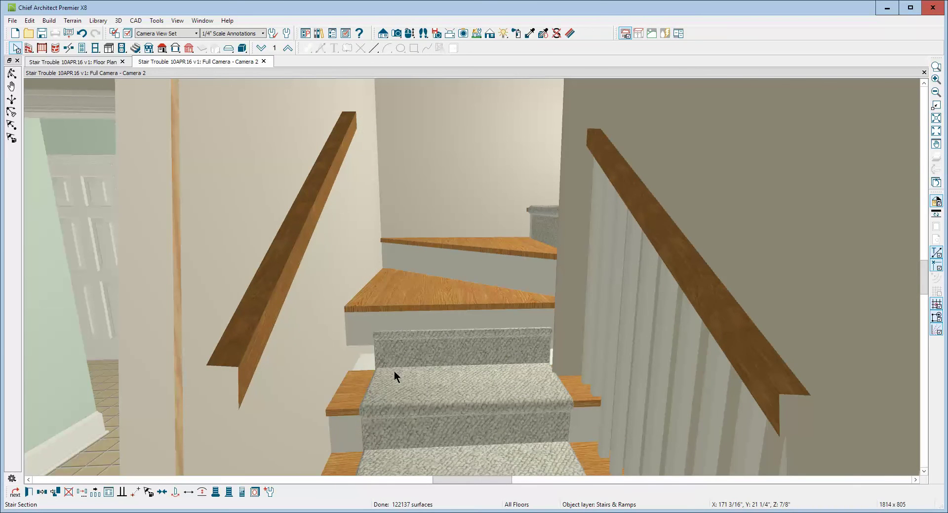
double_click(368, 380)
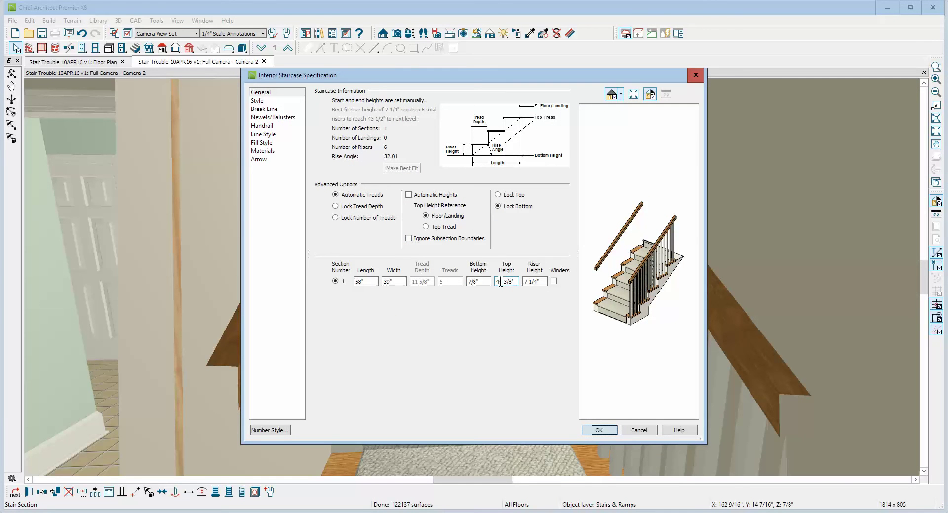
double_click(500, 281)
type("45")
left_click(590, 428)
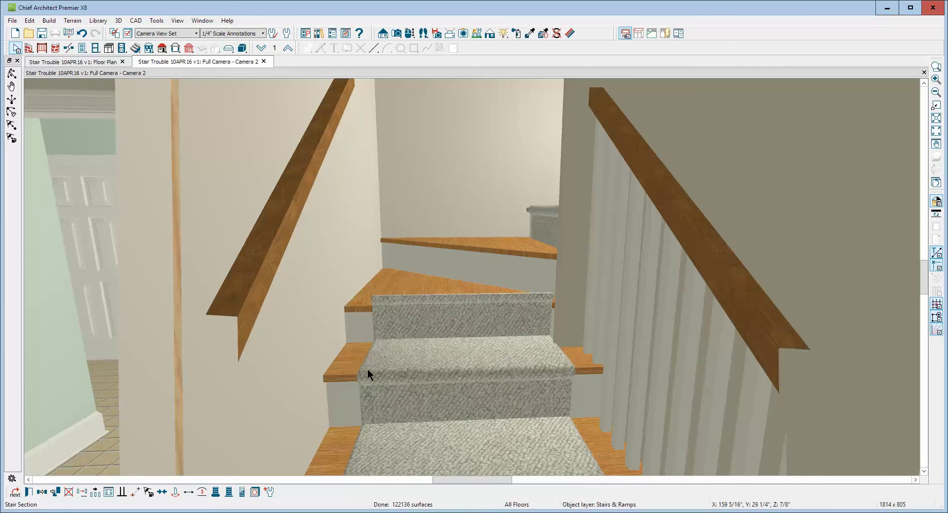
Set the lower flight's top height to 48 3/8" to match the lower triangular landing.
double_click(392, 363)
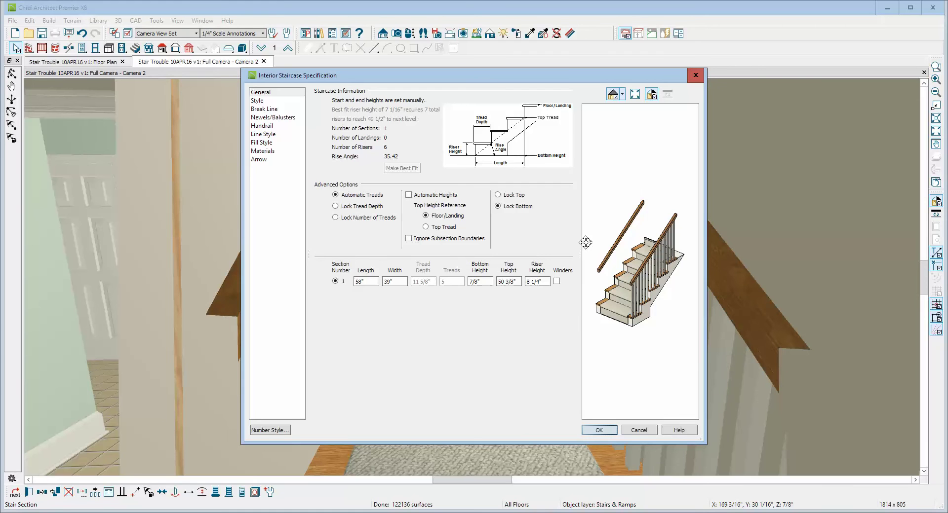
double_click(504, 282)
type("48")
left_click(600, 430)
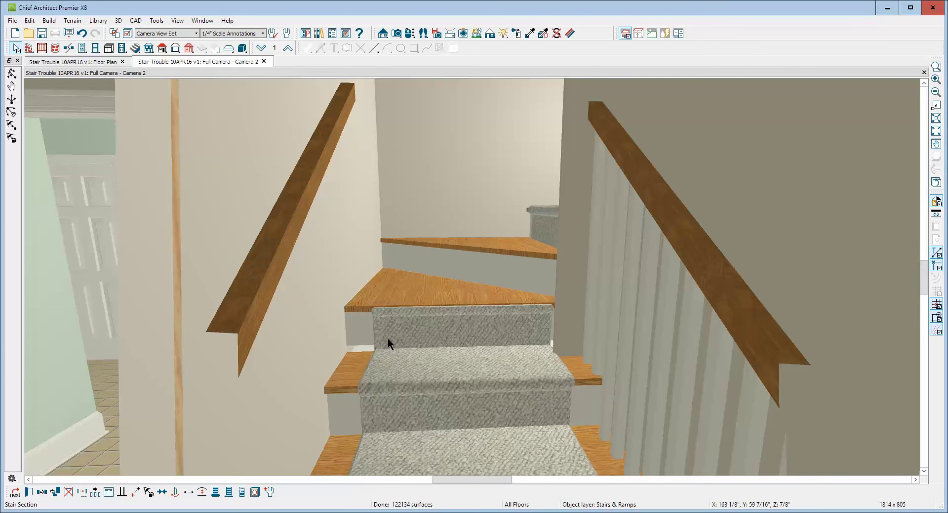
Turn off automatic thickness adjustment for the lower landing and thicken it down to the tread below.
left_click(369, 323)
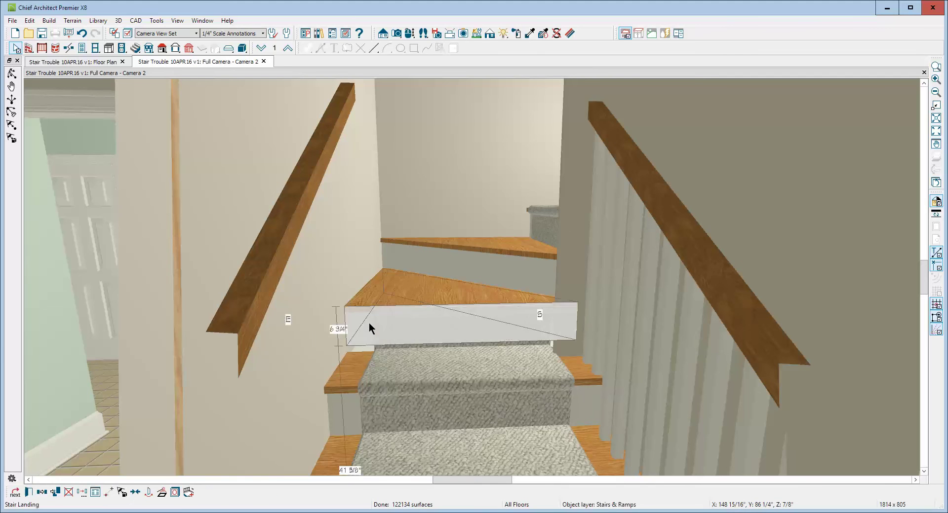
double_click(369, 323)
left_click(417, 184)
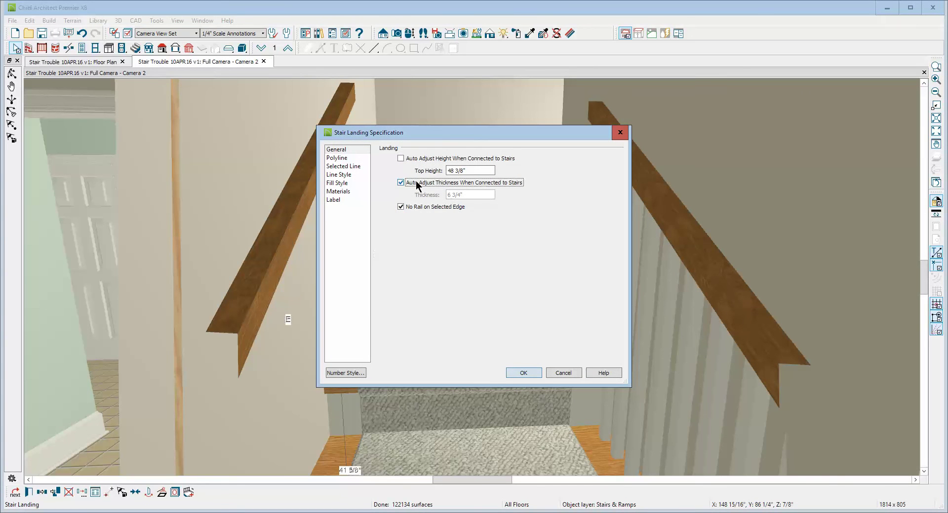
left_click(417, 184)
key("Tab")
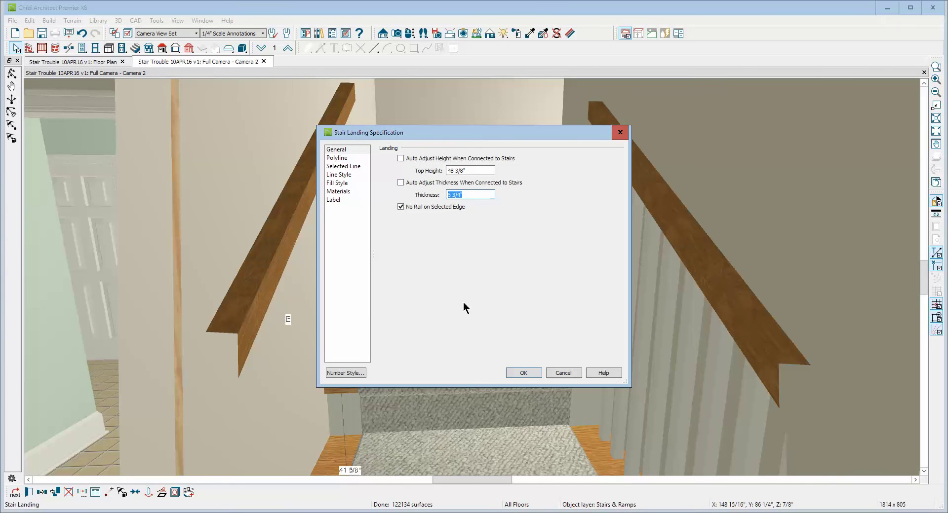
left_click(524, 373)
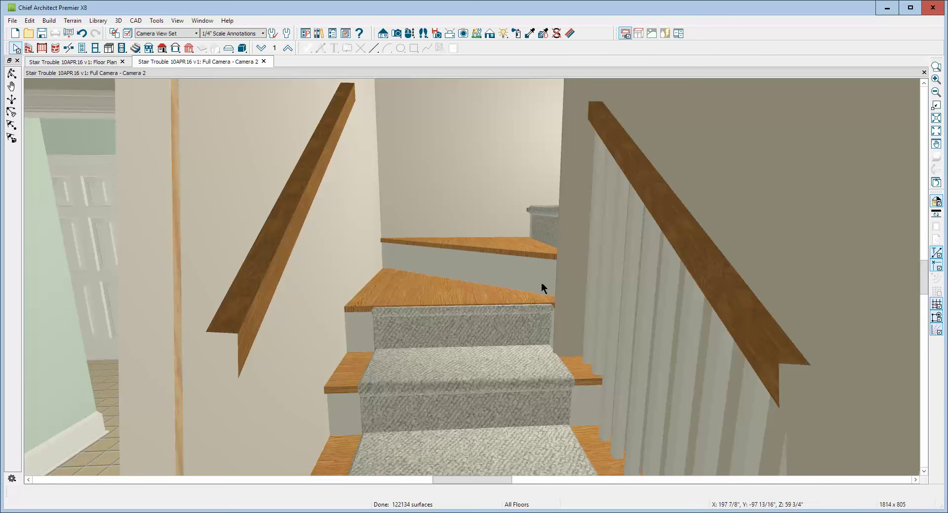
Shift the railing wall beside the lower flight slightly outward to the flight's outer edge in the floor plan.
scroll(540, 282, "down", 3)
scroll(555, 254, "up", 4)
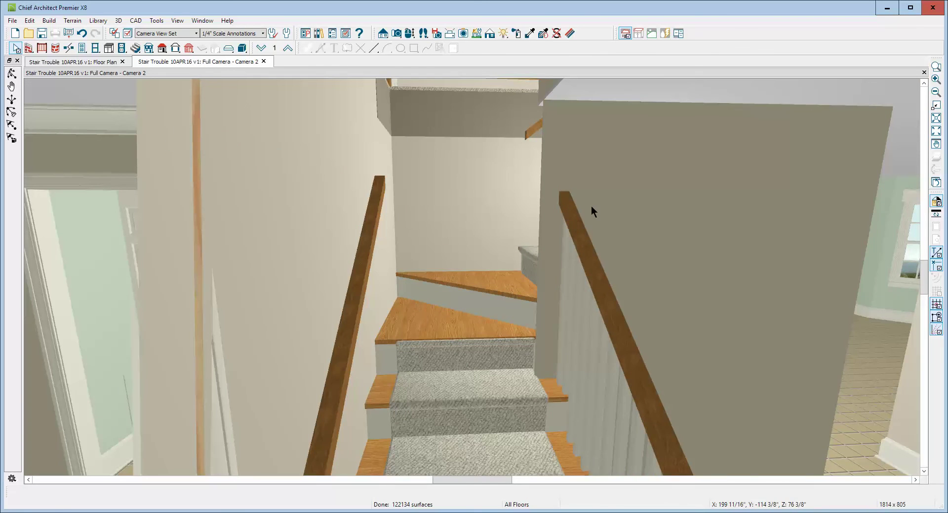
left_click(595, 197)
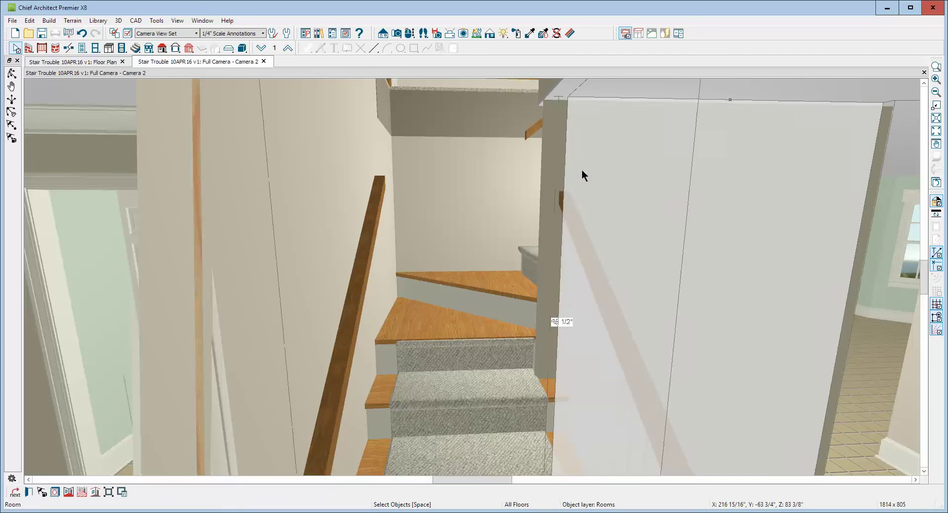
key("Escape")
key("ctrl+Tab")
scroll(553, 270, "up", 3)
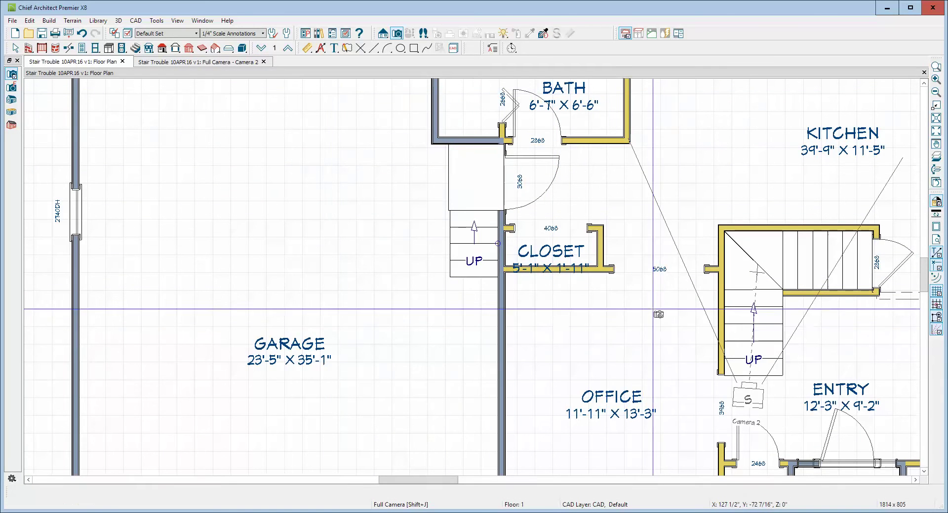
scroll(807, 322, "up", 4)
key("space")
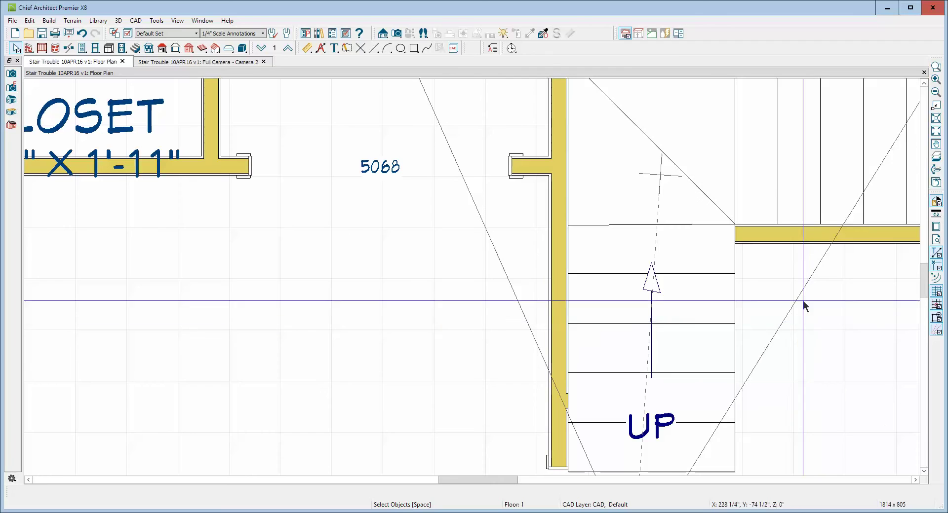
left_click(728, 304)
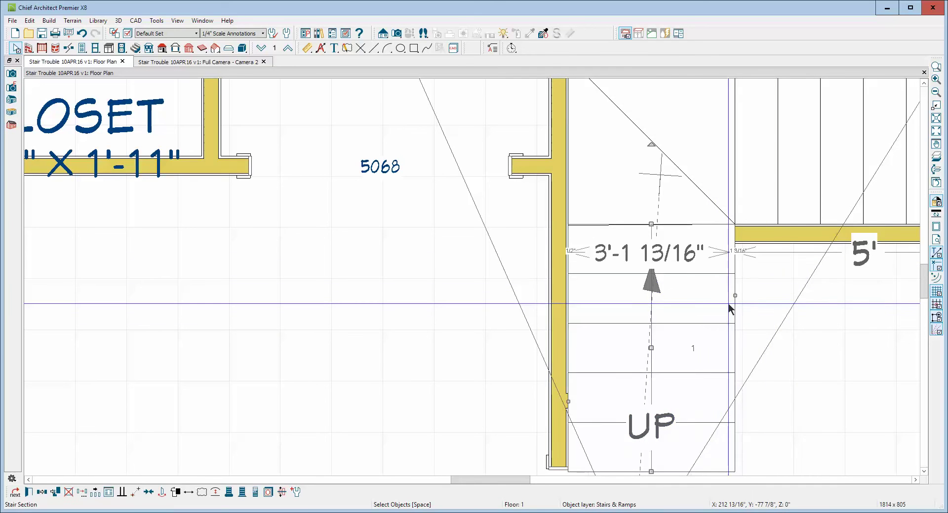
key("Tab")
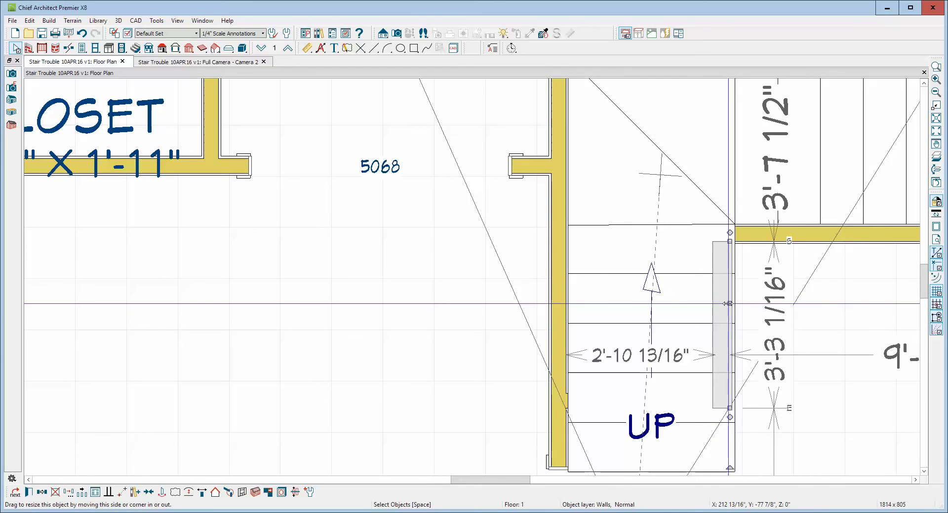
key("Right")
key("Escape")
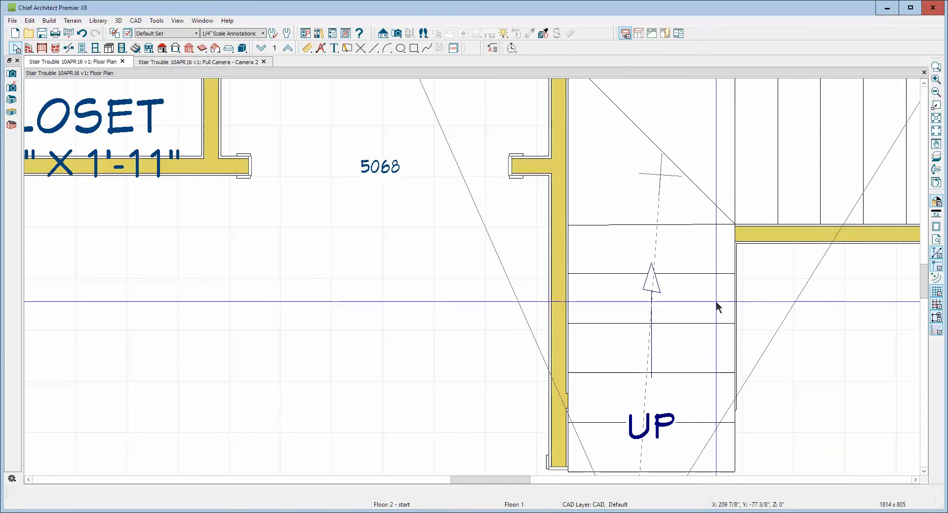
Check the moved railing against the end of the stairwell wall in the camera view and return to the floor plan.
key("ctrl+Tab")
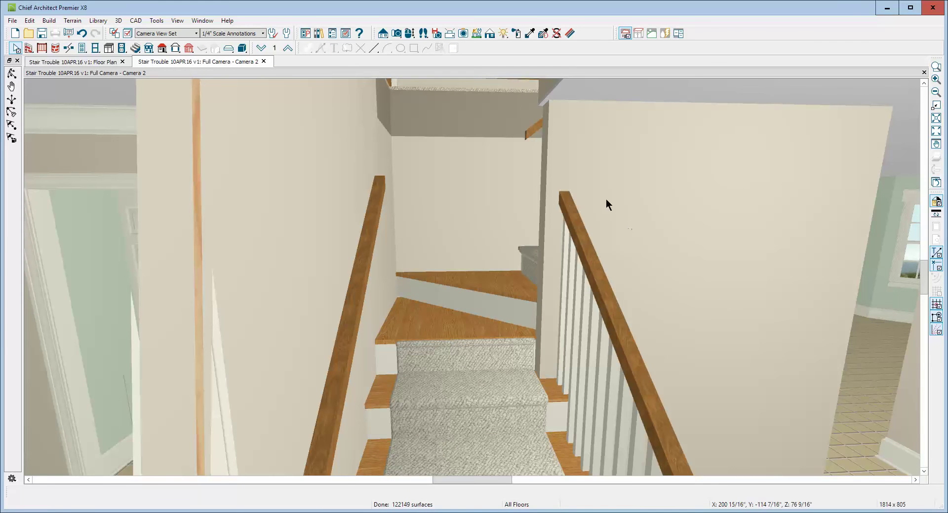
left_click(608, 193)
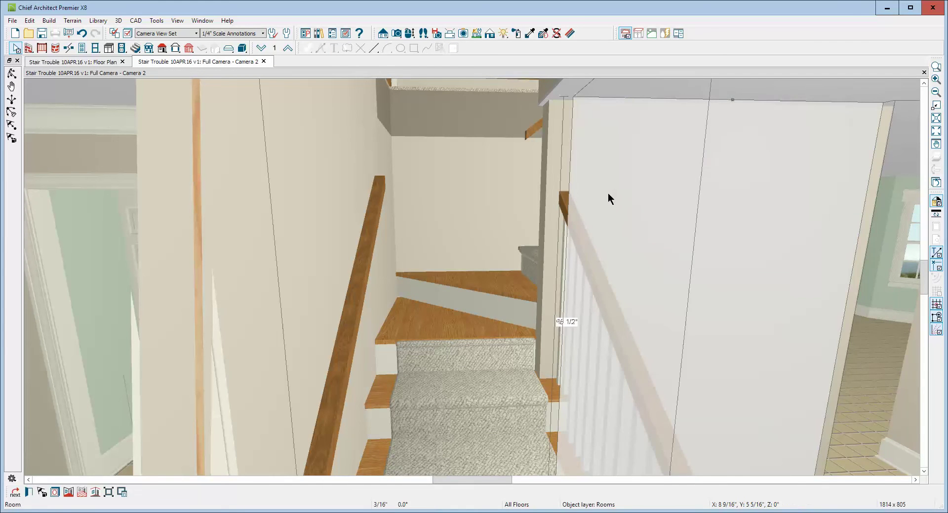
key("Escape")
left_click(551, 333)
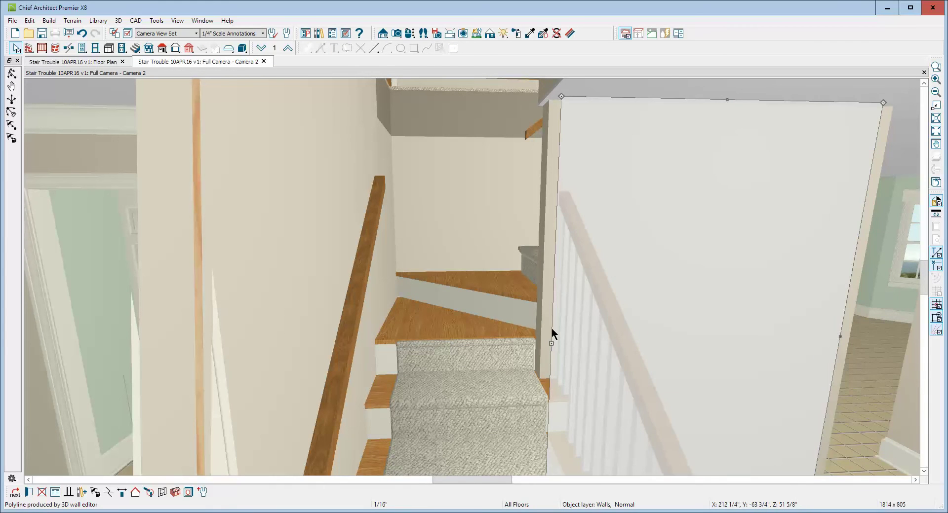
key("Escape")
key("ctrl+Tab")
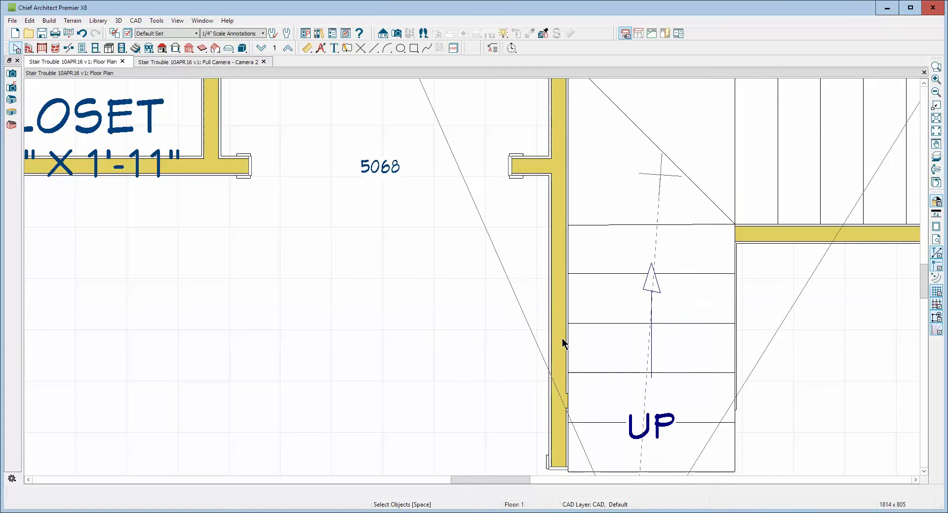
Nudge the upper end of the railing wall beside the lower flight at the stairwell wall and check it in the camera view.
left_click(766, 241)
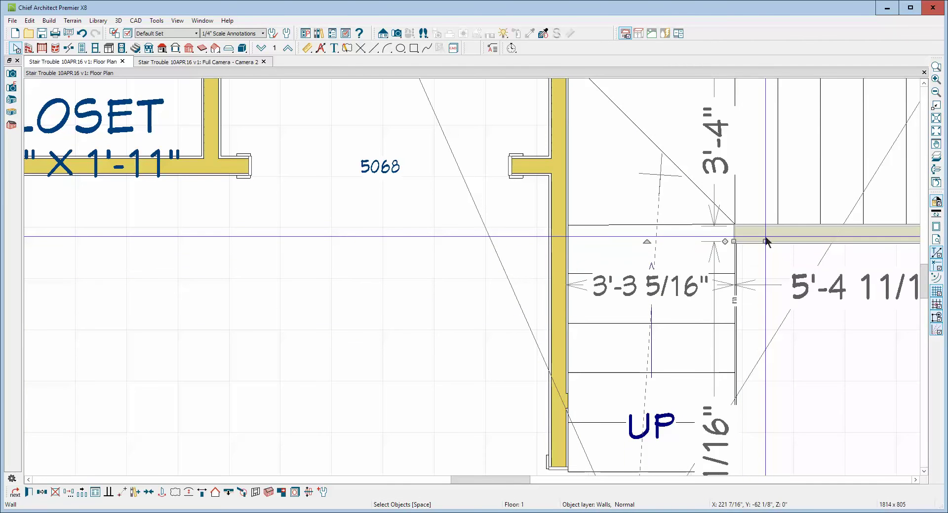
left_click(728, 293)
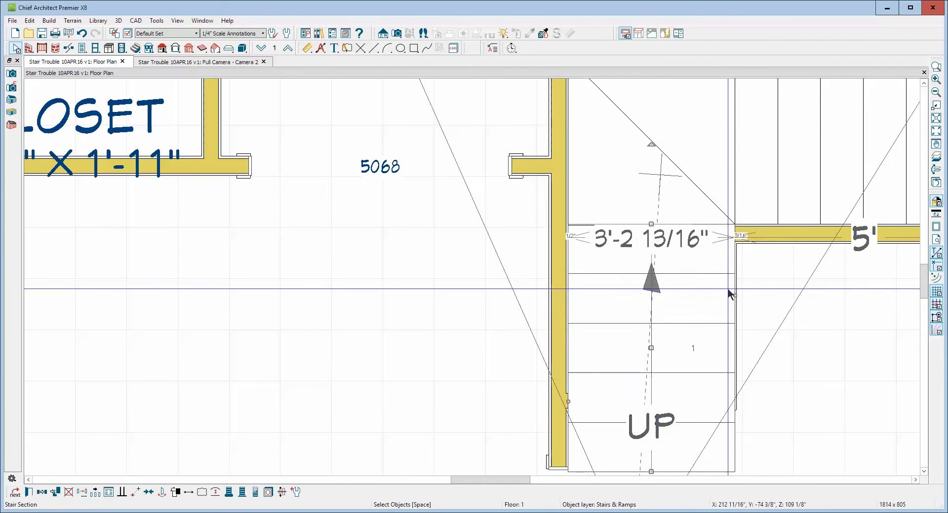
left_click(728, 295)
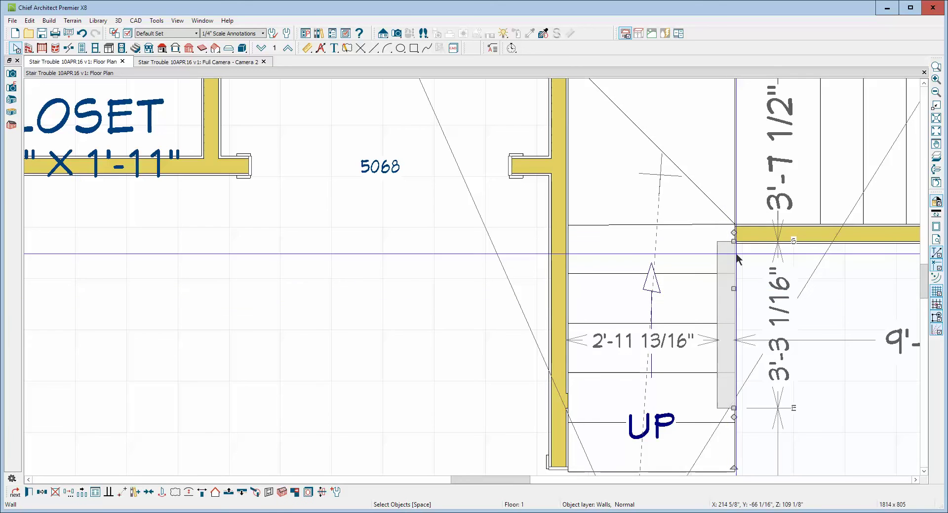
mouse_move(734, 242)
left_mouse_down()
mouse_move(734, 226)
mouse_move(735, 242)
left_mouse_up()
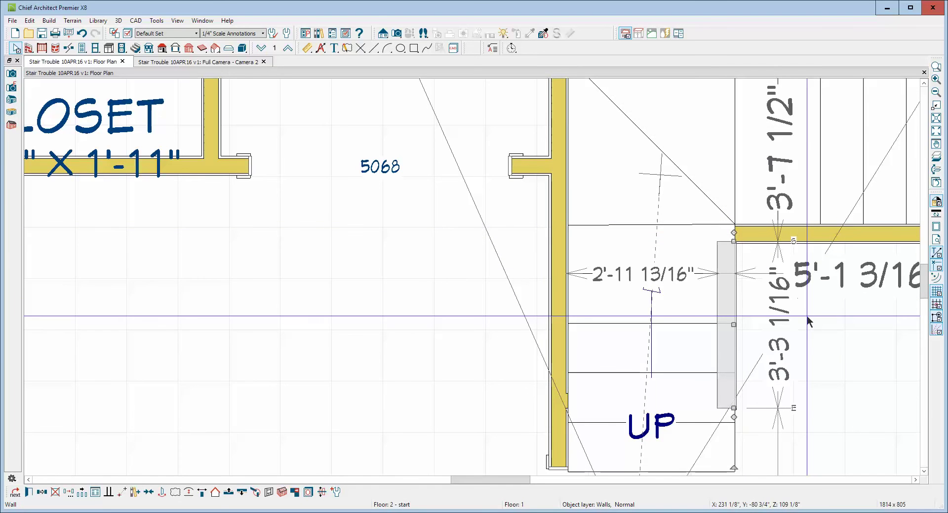
key("ctrl+Tab")
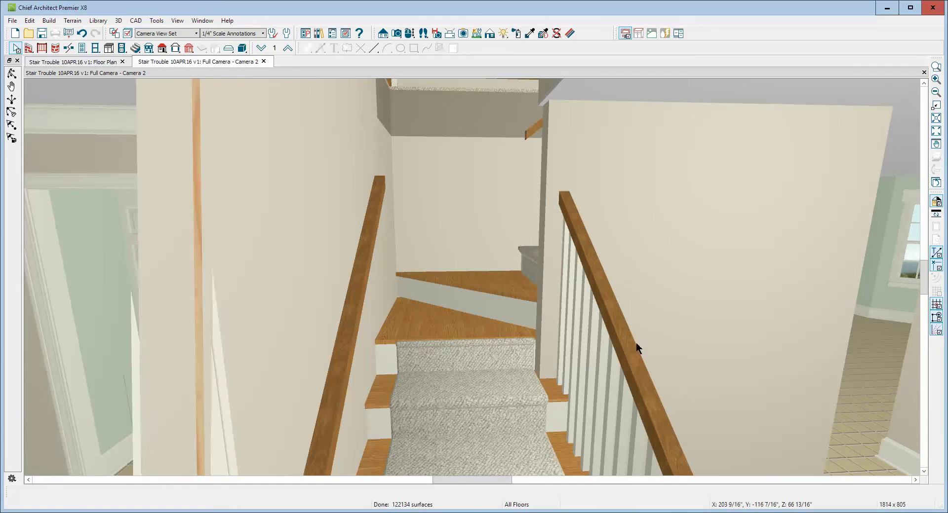
mouse_move(641, 308)
left_mouse_down()
mouse_move(629, 283)
mouse_move(643, 294)
left_mouse_up()
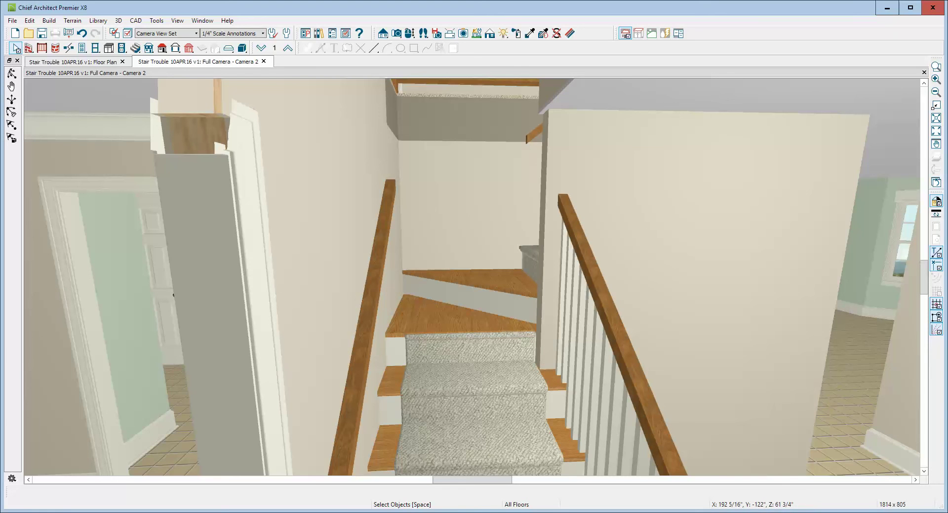
Switch to the browser's forum thread, examine the real house photo looking up the lower flight, and return to the staircase camera view.
left_click(257, 471)
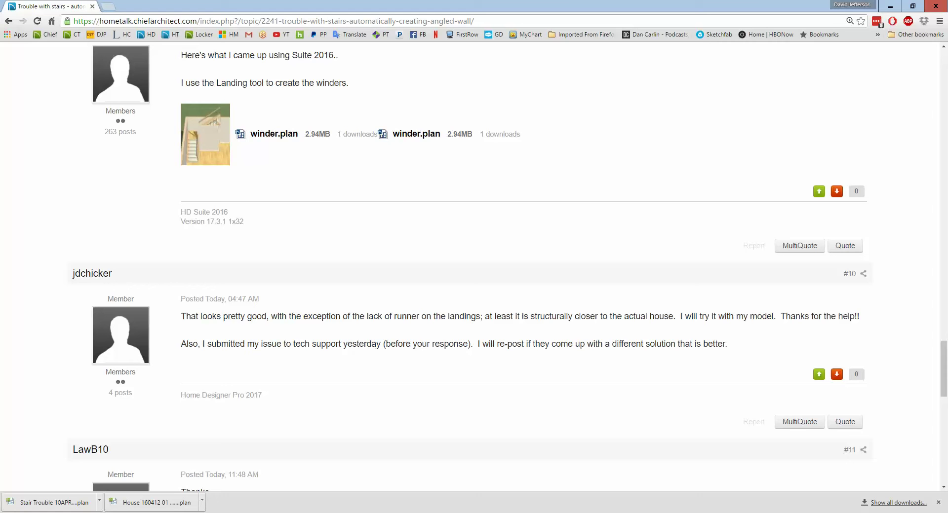
scroll(358, 198, "up", 15)
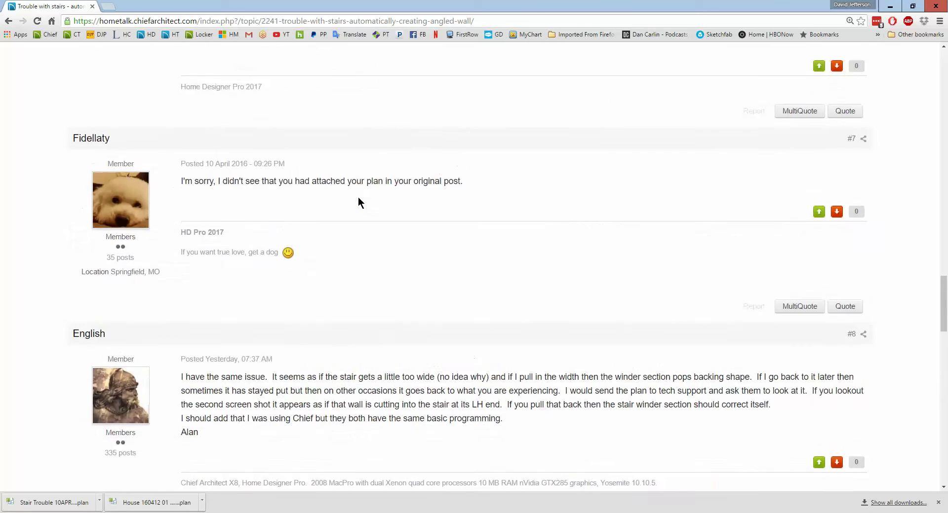
scroll(359, 198, "up", 4)
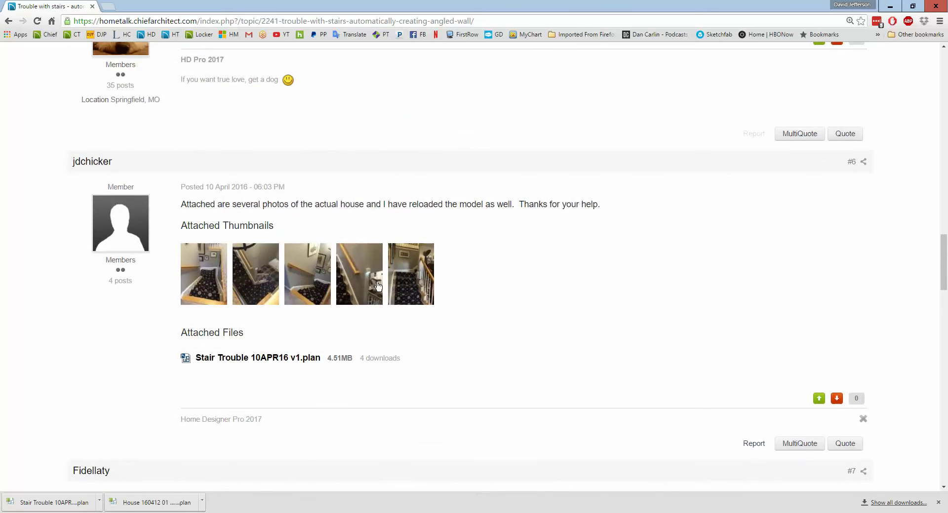
double_click(400, 291)
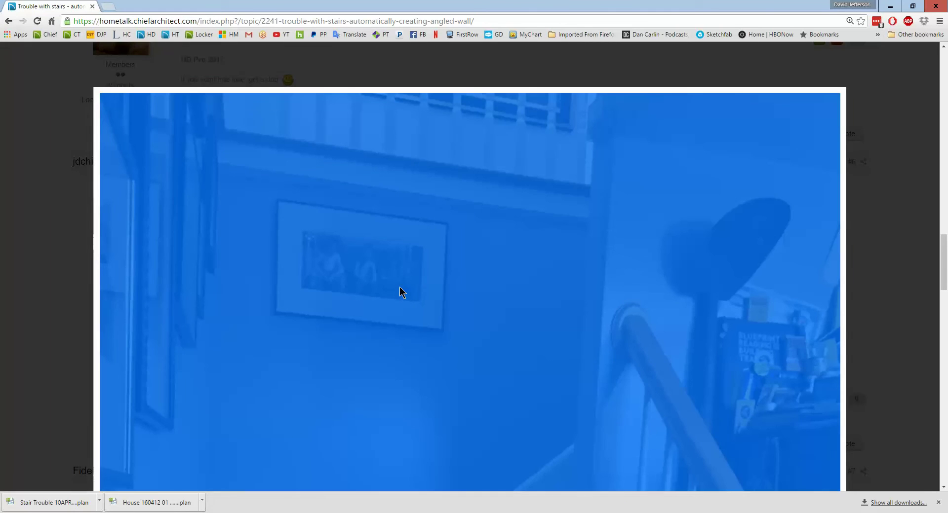
scroll(460, 308, "down", 5)
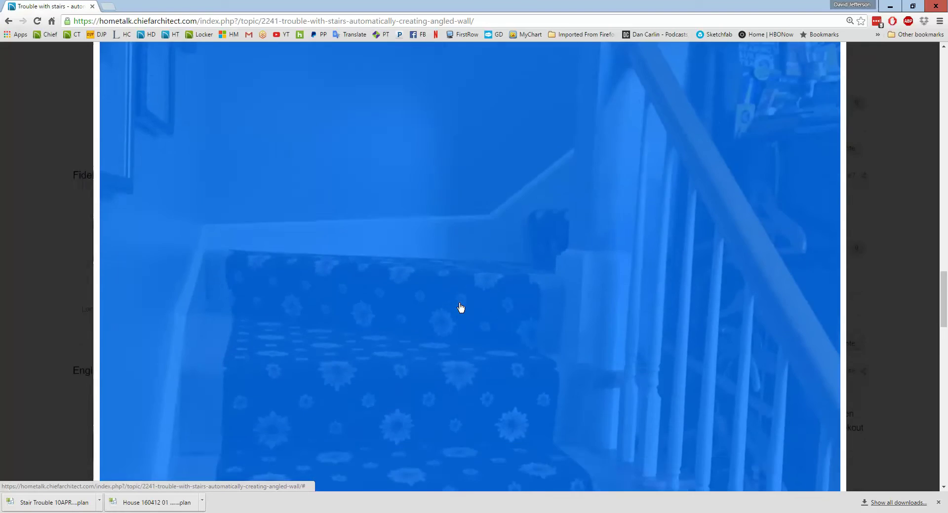
scroll(460, 316, "up", 3)
scroll(461, 324, "down", 2)
scroll(462, 324, "down", 1)
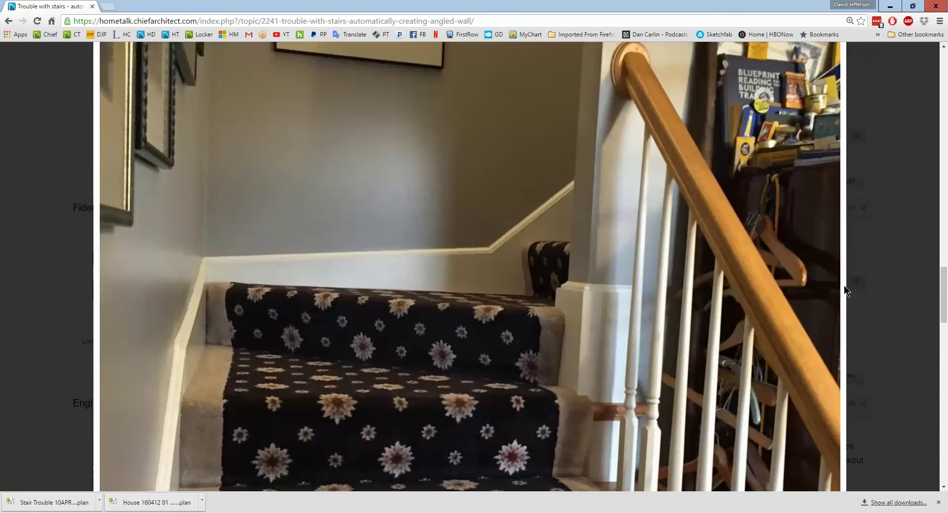
scroll(726, 279, "down", 2)
scroll(726, 280, "down", 2)
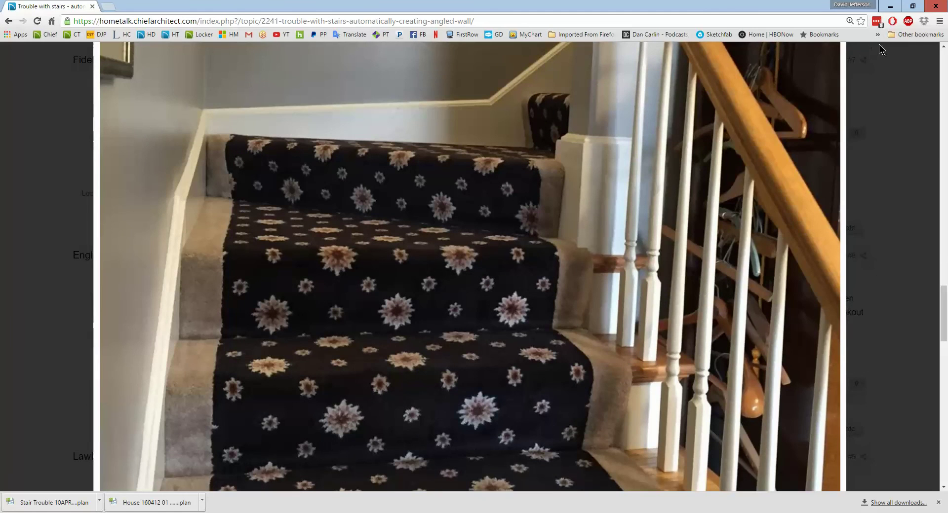
left_click(890, 7)
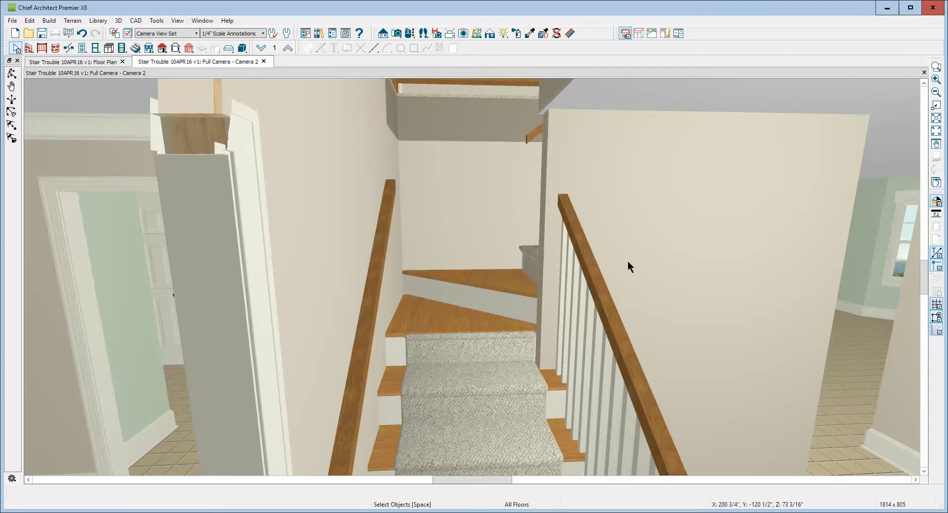
Lower the near top corner of the stairwell wall to tread level so the wall slopes up below the upper flight.
scroll(615, 217, "down", 3)
scroll(615, 217, "down", 5)
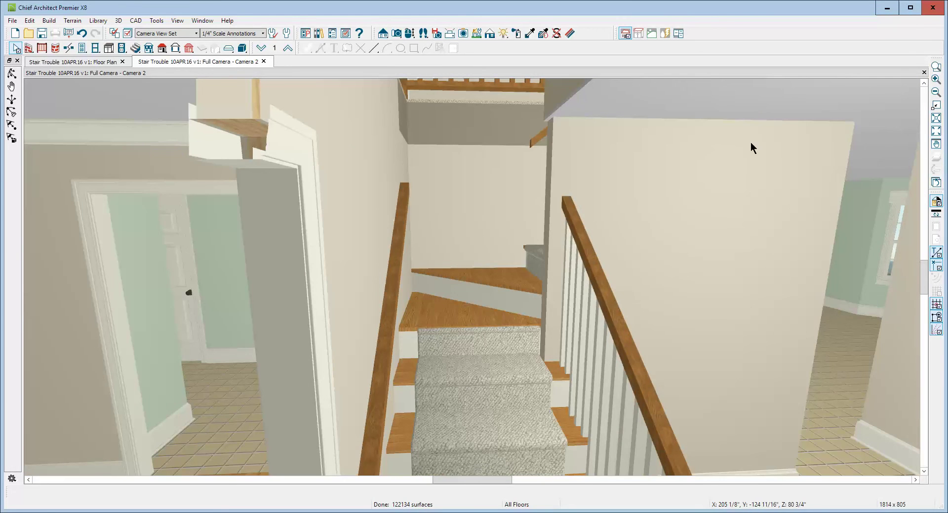
left_click(638, 160)
left_click(627, 155)
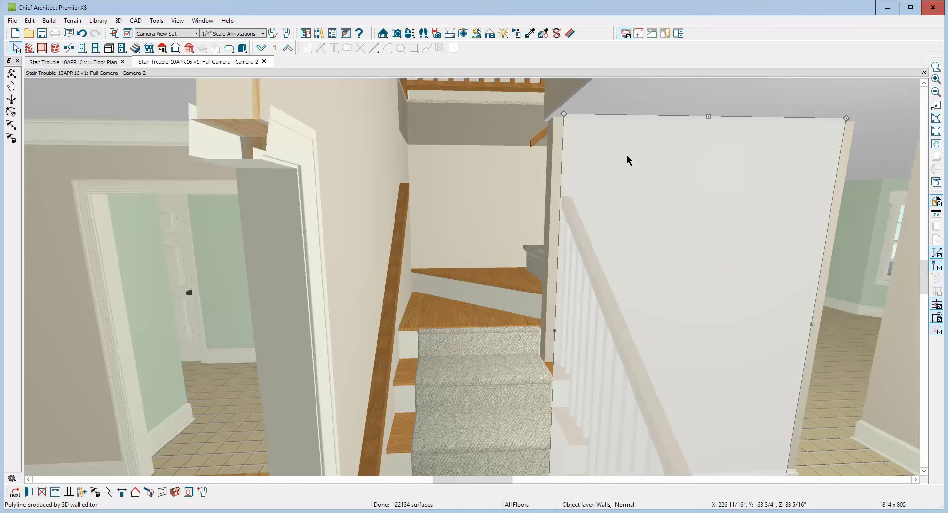
left_click_drag(558, 116, 565, 352)
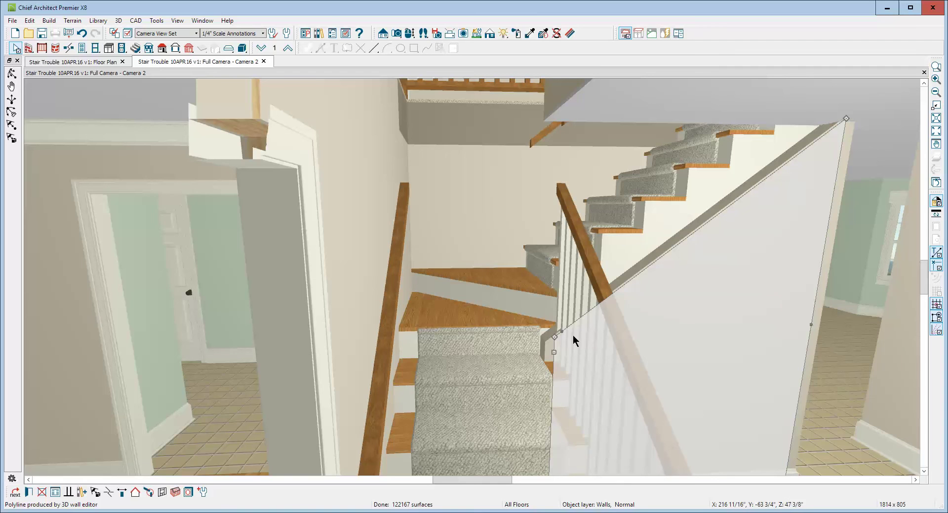
left_click_drag(554, 337, 554, 364)
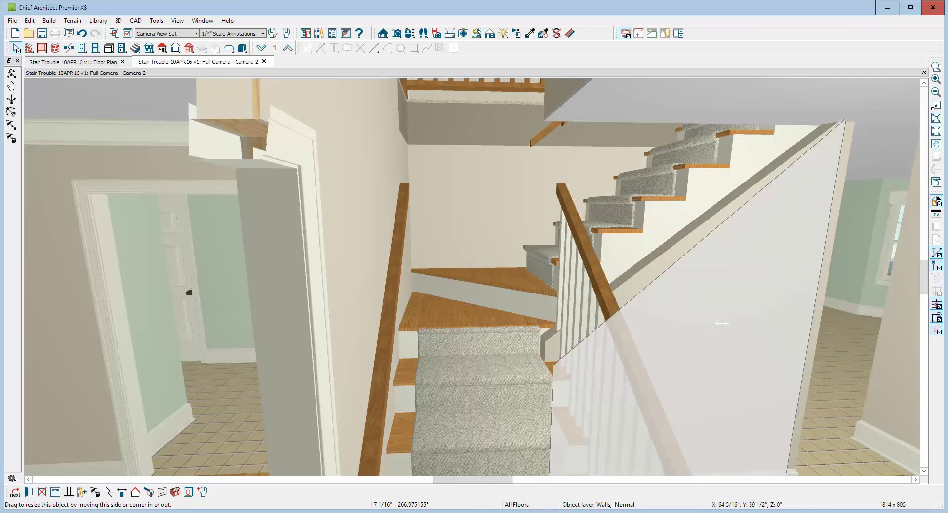
key("Escape")
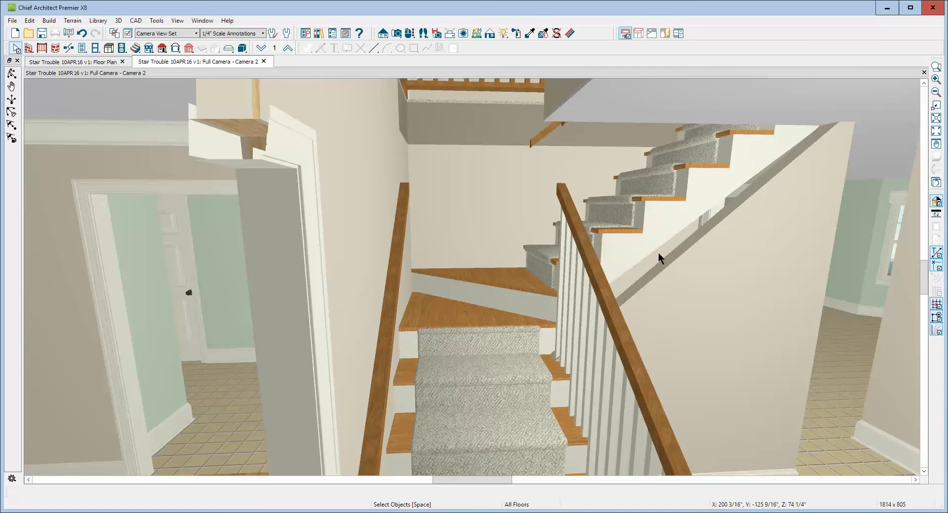
Shift the wall beside the upper flight slightly outward toward the entry in the floor plan and check it in the camera view.
key("ctrl+Tab")
scroll(609, 218, "down", 5)
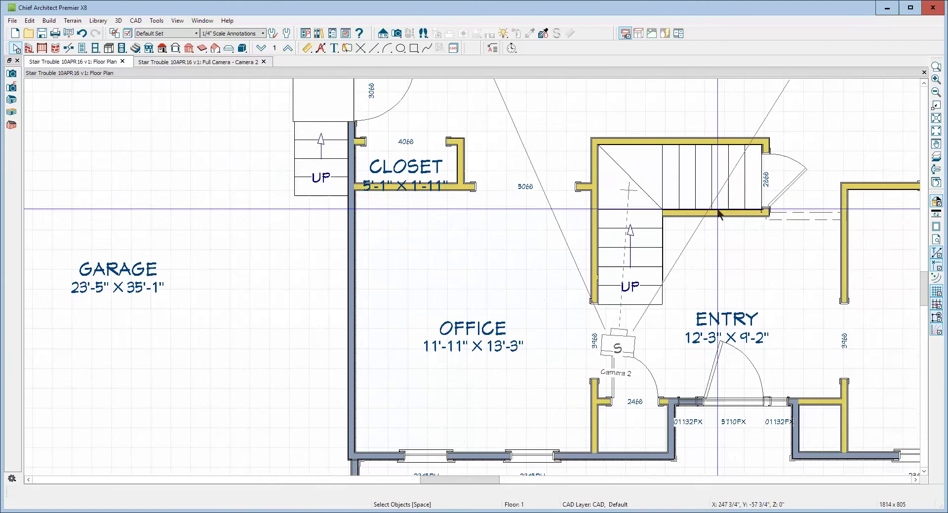
scroll(714, 199, "up", 1)
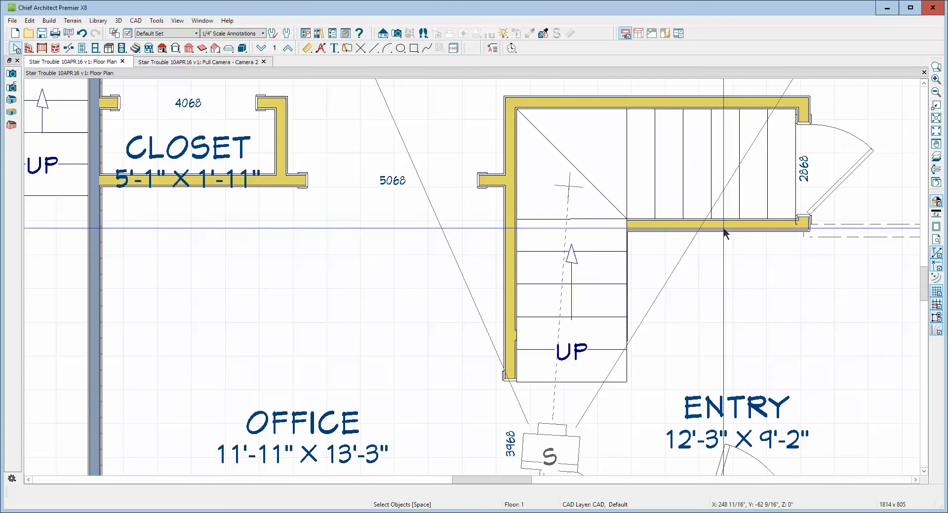
left_click(722, 228)
left_click_drag(717, 231, 716, 235)
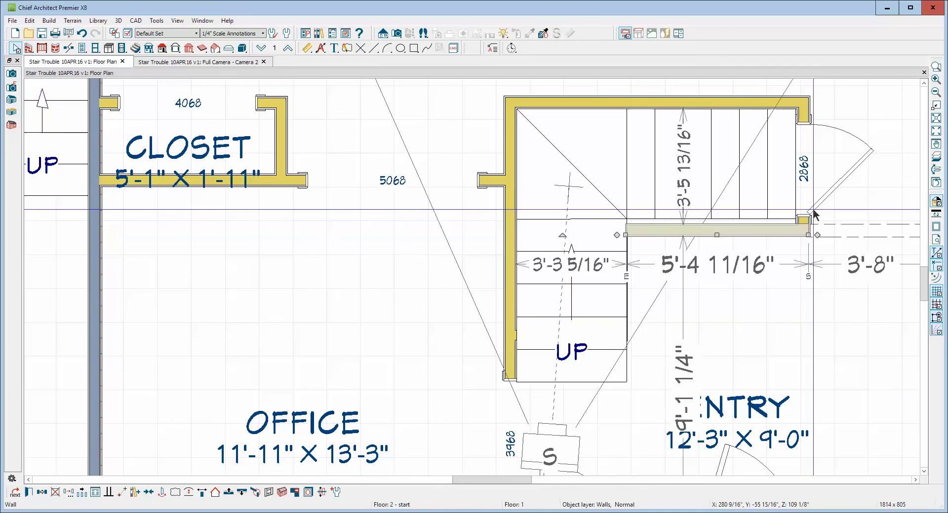
key("ctrl+Tab")
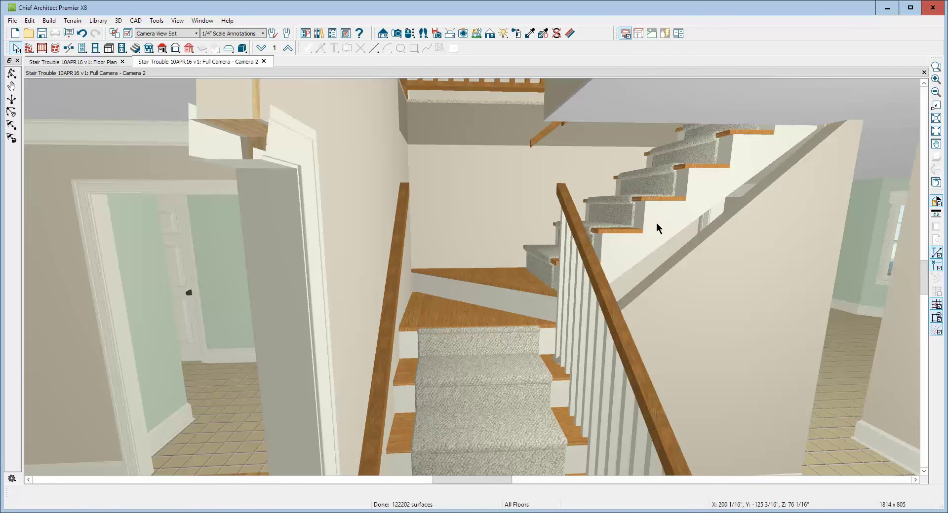
Turn on right-side railing transitions and smooth transitions for the upper flight.
left_click(656, 224)
double_click(656, 223)
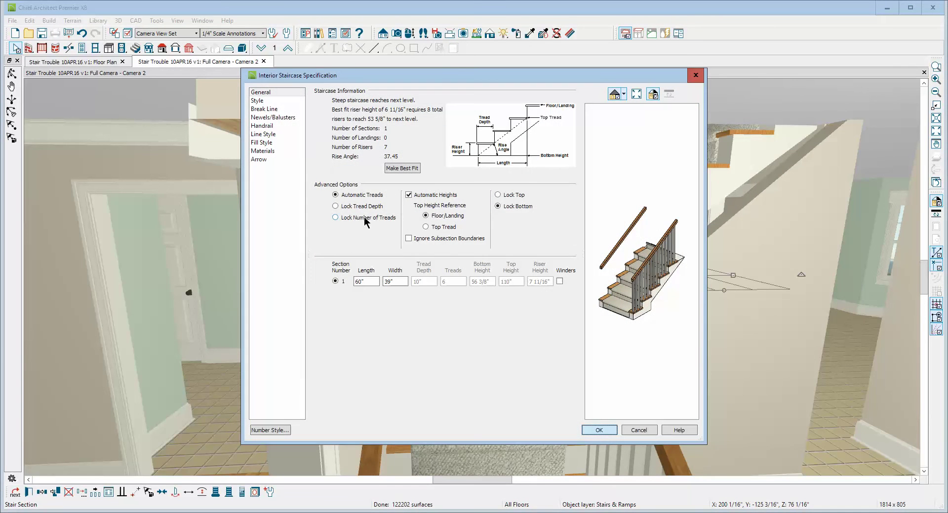
left_click(280, 117)
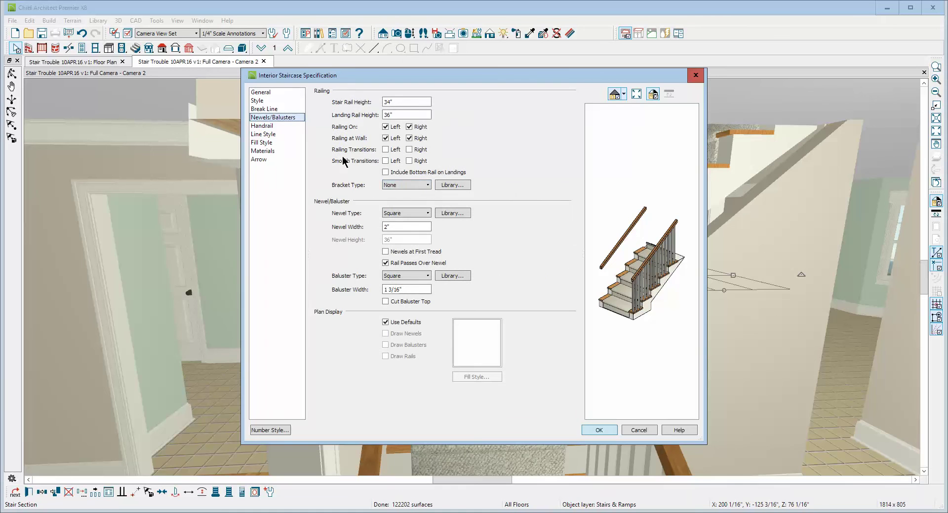
left_click(414, 161)
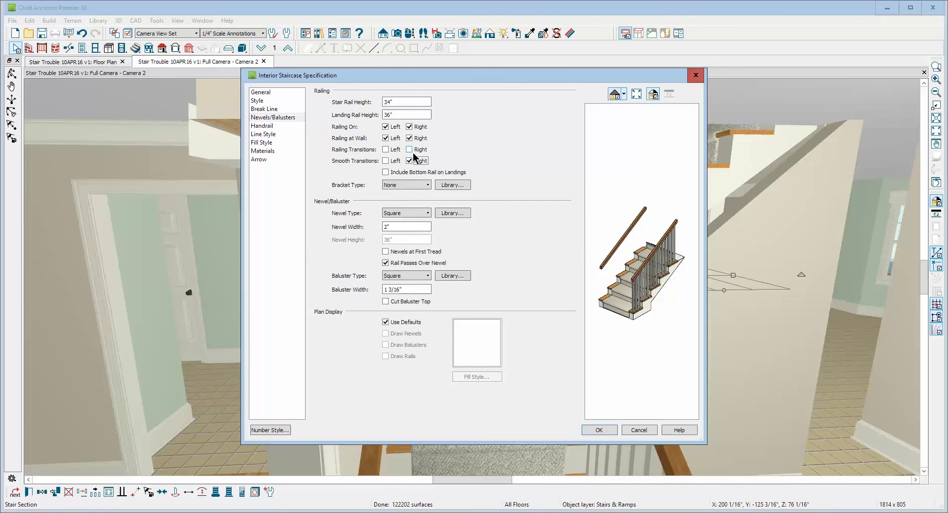
left_click(415, 149)
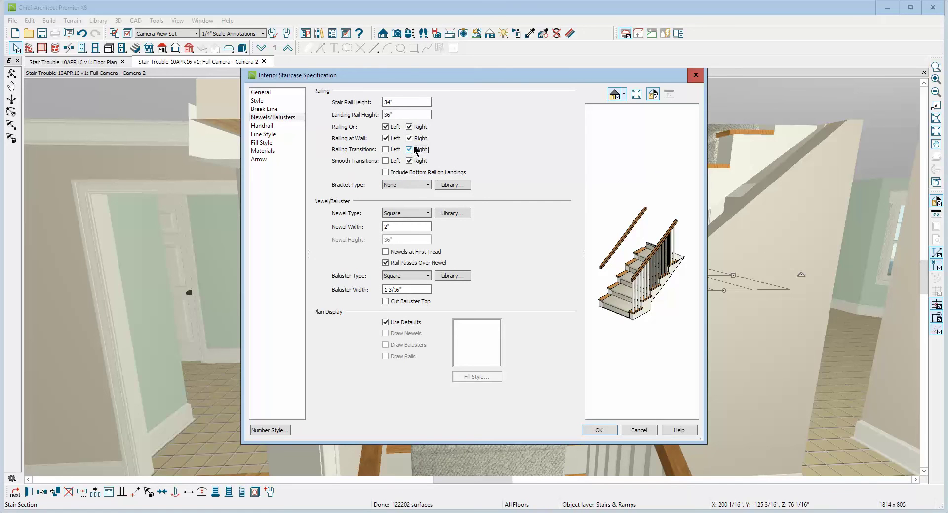
left_click(599, 431)
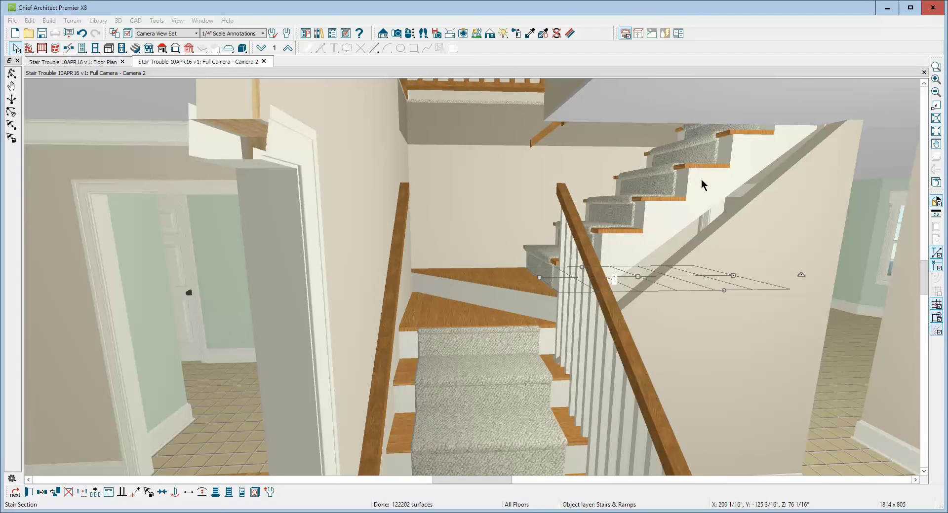
key("Escape")
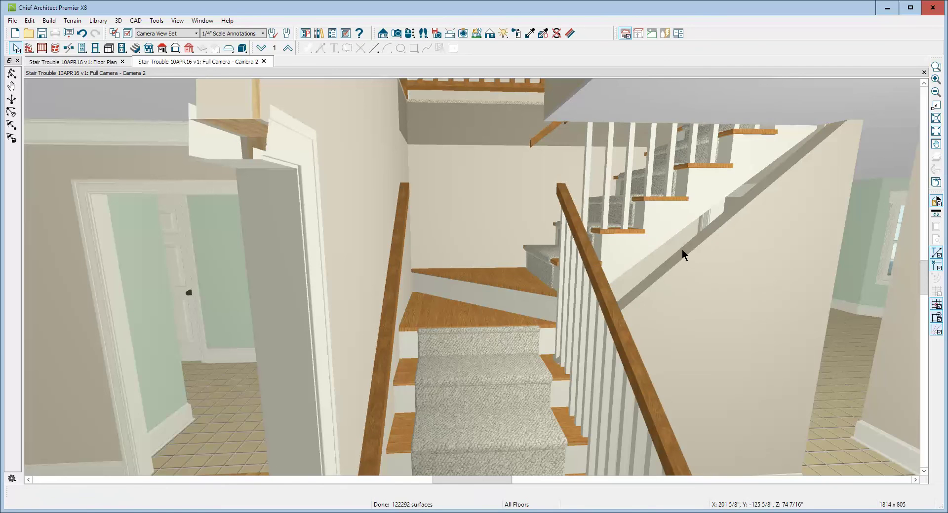
Add a break near the lower end of the wall's sloped top edge and raise it toward the upper flight's stringer.
left_click(677, 262)
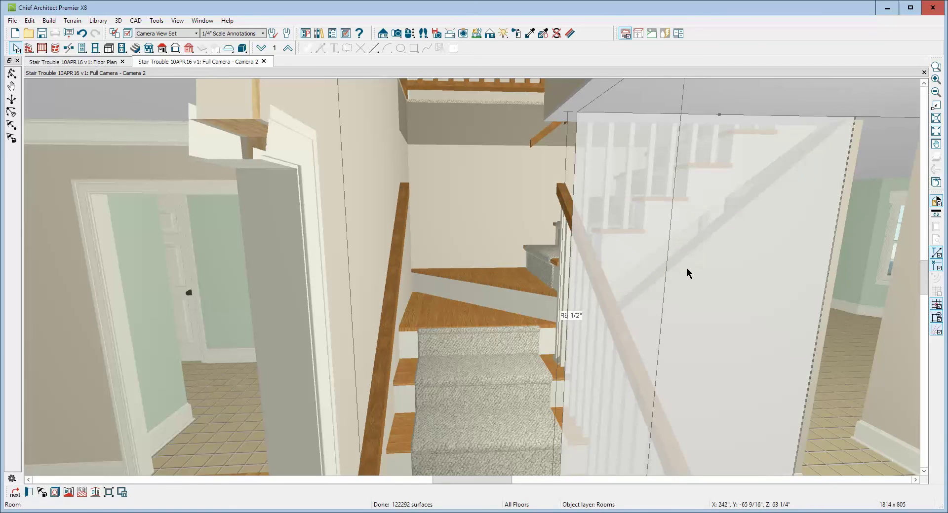
left_click(686, 269)
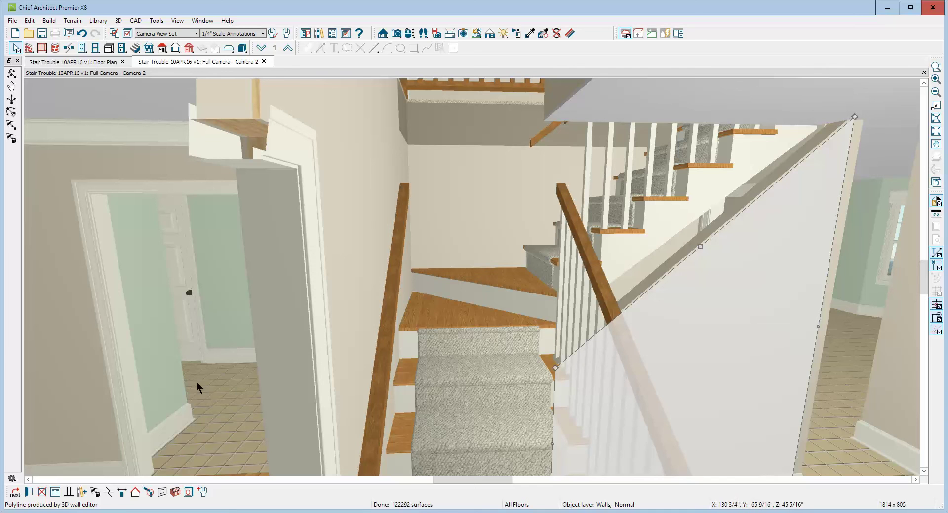
left_click(109, 491)
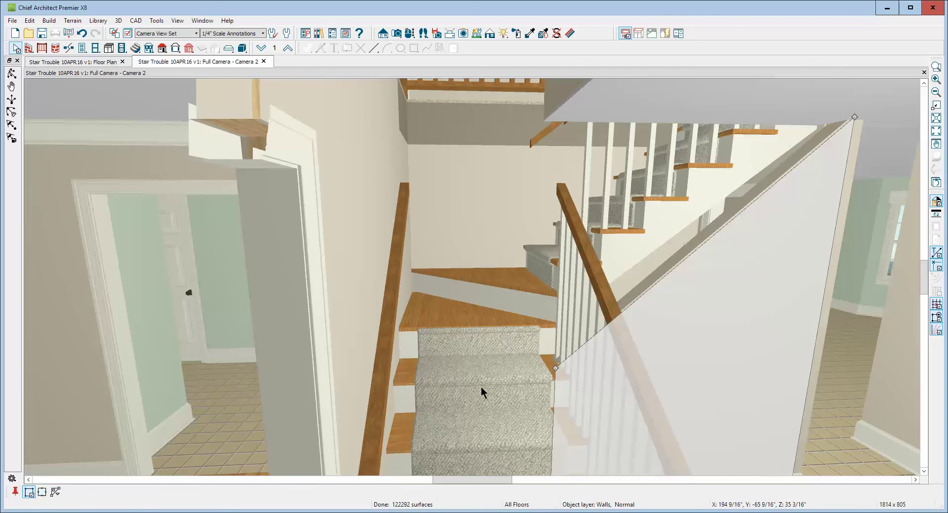
left_click(602, 327)
left_click_drag(602, 327, 589, 297)
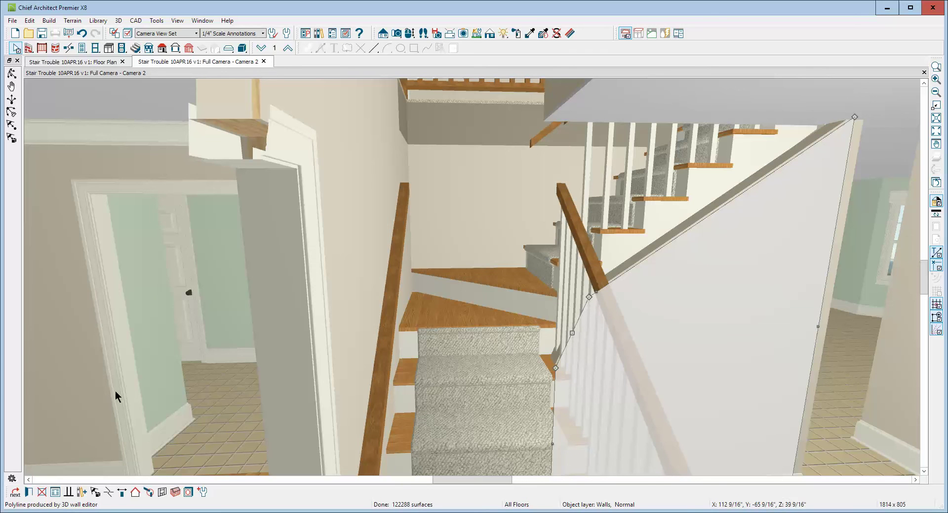
Add a second break near the slope's upper end and raise it to the ceiling so the edge follows the upper flight's stringer.
left_click(109, 493)
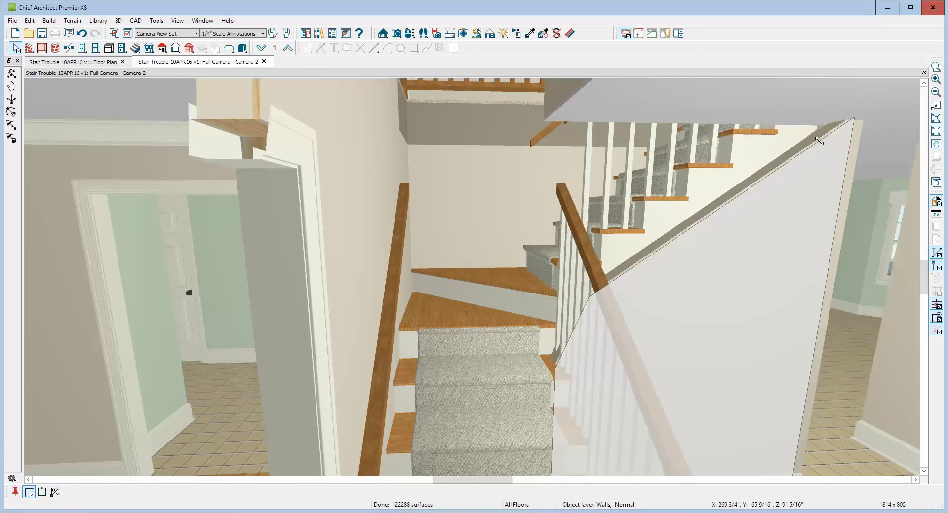
left_click_drag(819, 141, 818, 119)
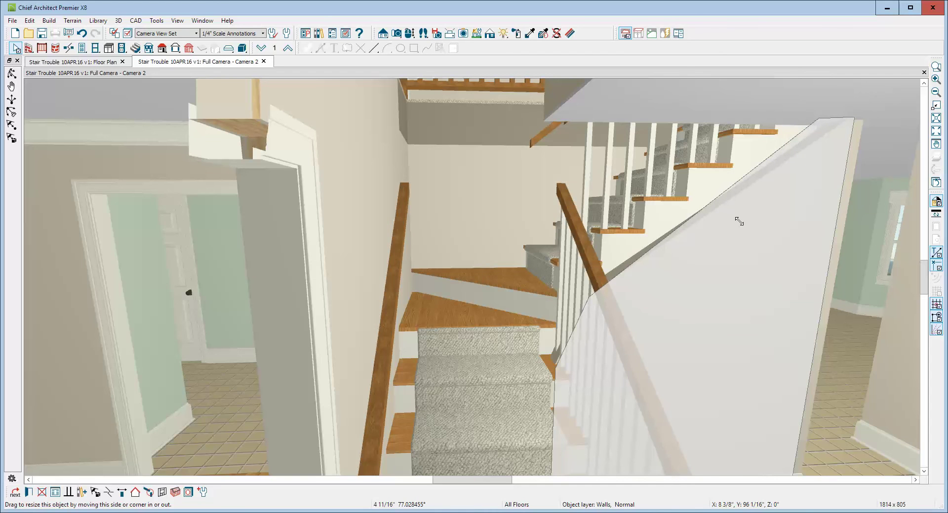
key("Escape")
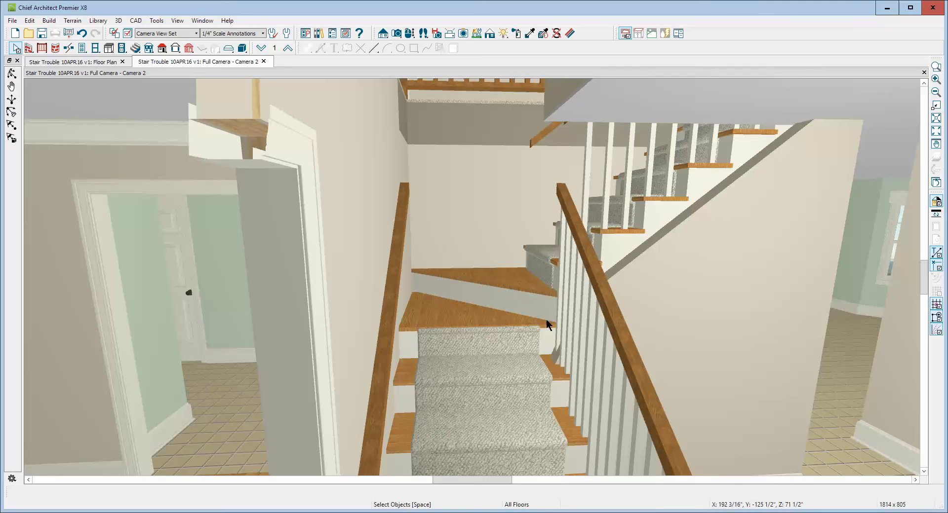
left_click(607, 511)
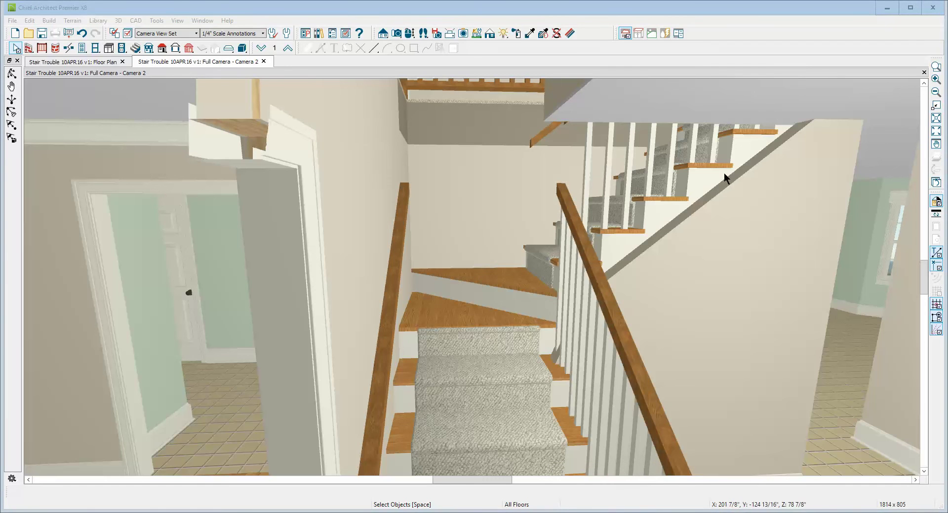